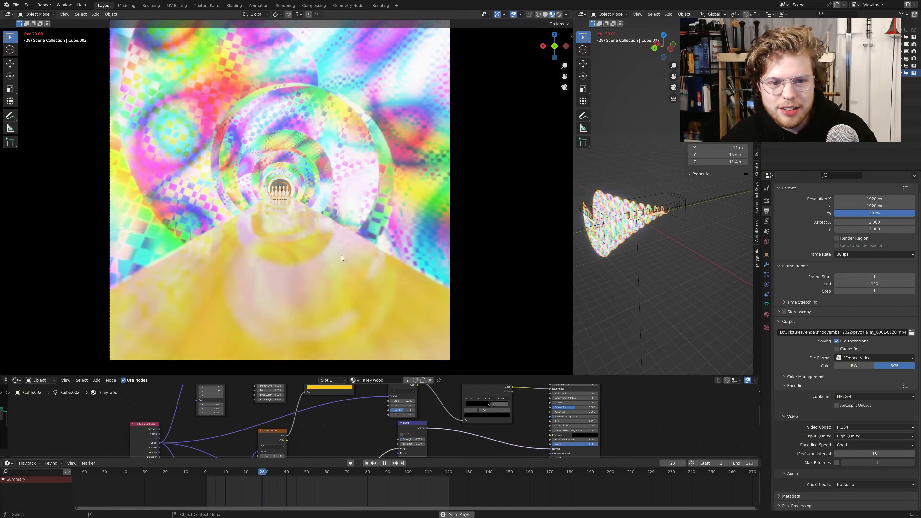
Step: Stop the animation playback and inspect the psychedelic bowling alley from outside the camera view
key("space")
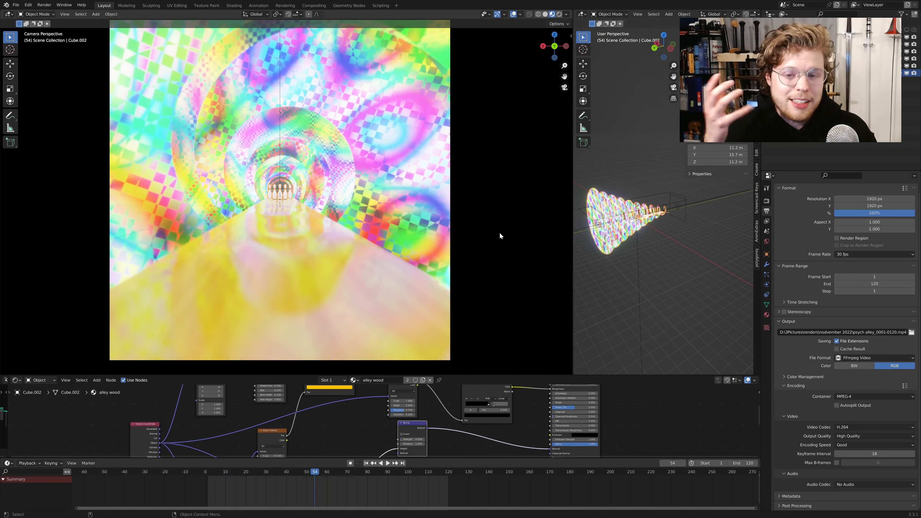
scroll(409, 225, "up", 2)
middle_click_drag(406, 223, 378, 201)
scroll(369, 158, "down", 4)
scroll(260, 216, "up", 3)
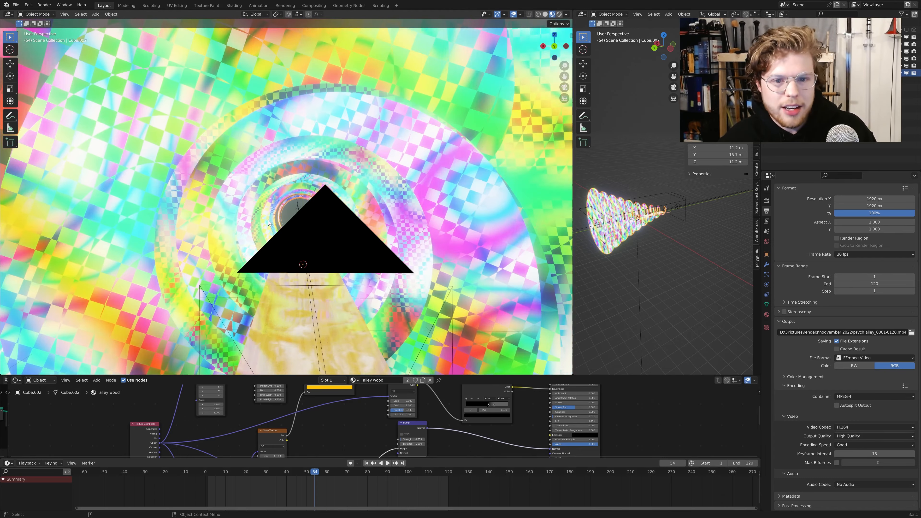
middle_click_drag(269, 220, 367, 165, "shift")
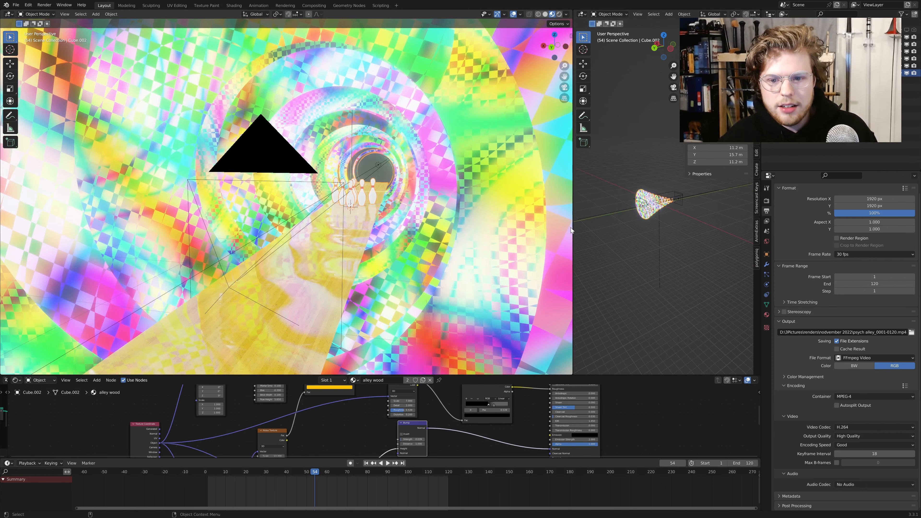
Step: Enlarge the second 3D viewport and examine the spiral tunnel around the alley from the side and the front
left_click_drag(572, 227, 197, 227)
scroll(581, 164, "up", 5)
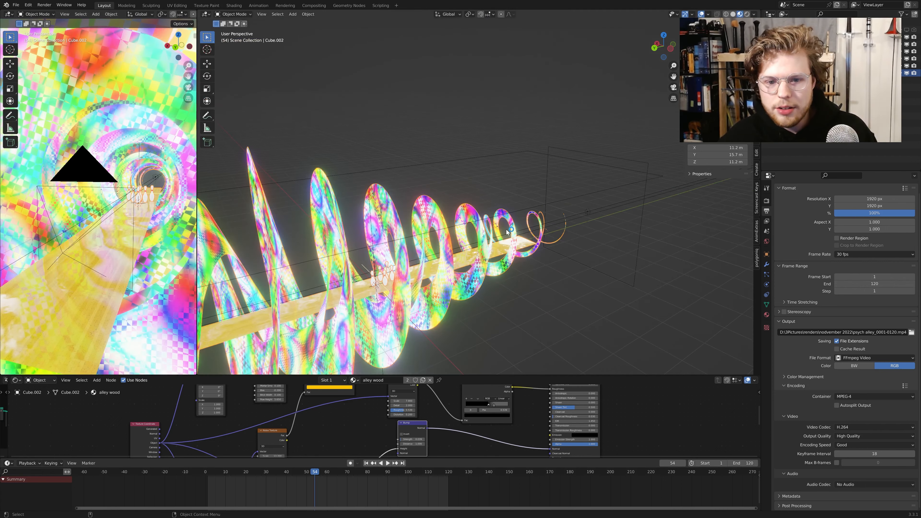
middle_click_drag(554, 189, 596, 183)
scroll(591, 182, "down", 6)
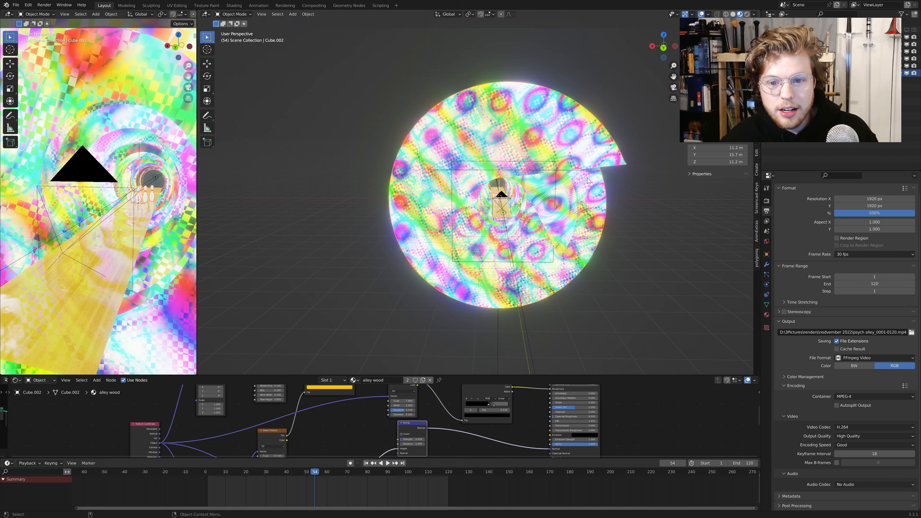
middle_click_drag(580, 211, 508, 194)
scroll(570, 209, "up", 3)
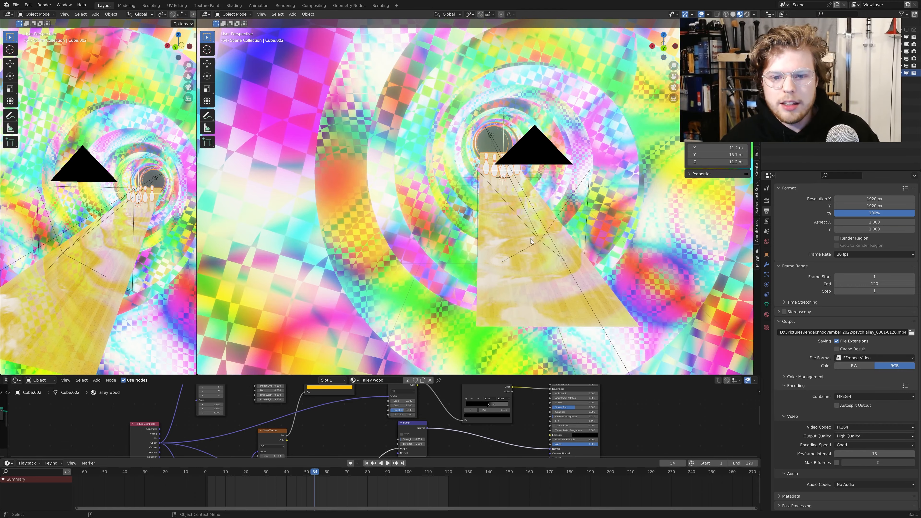
Step: Examine the alley lane and the spiral tunnel by selecting each, leaving the spiral tunnel object selected
left_click(537, 239)
scroll(549, 234, "down", 10)
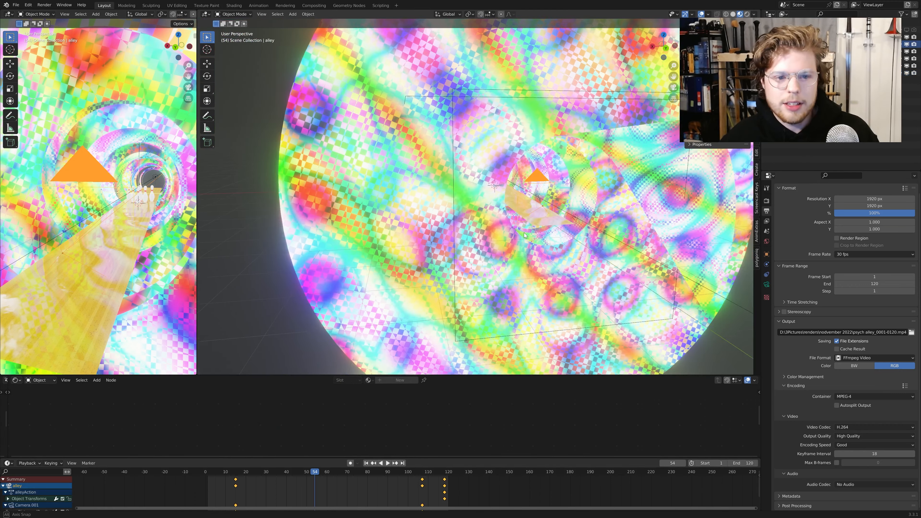
scroll(510, 228, "up", 7)
scroll(504, 219, "down", 10)
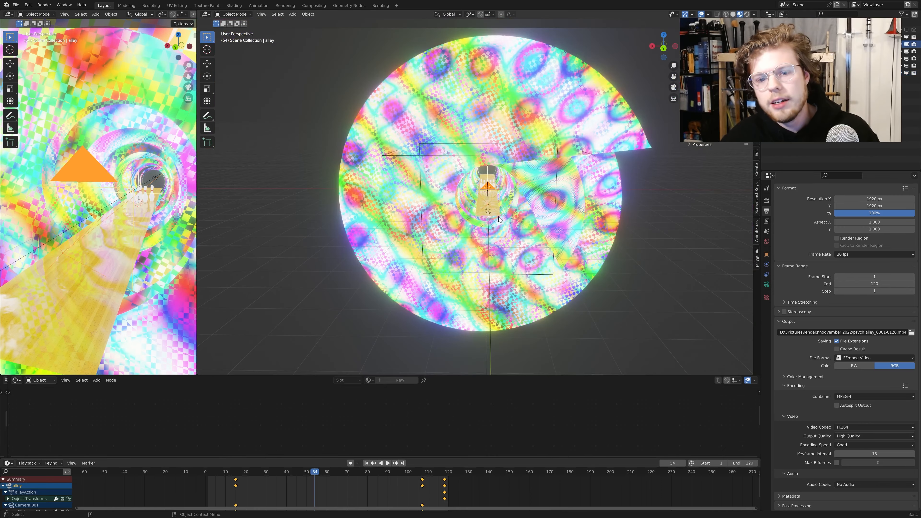
left_click(438, 258)
scroll(438, 258, "down", 6)
scroll(463, 260, "up", 10)
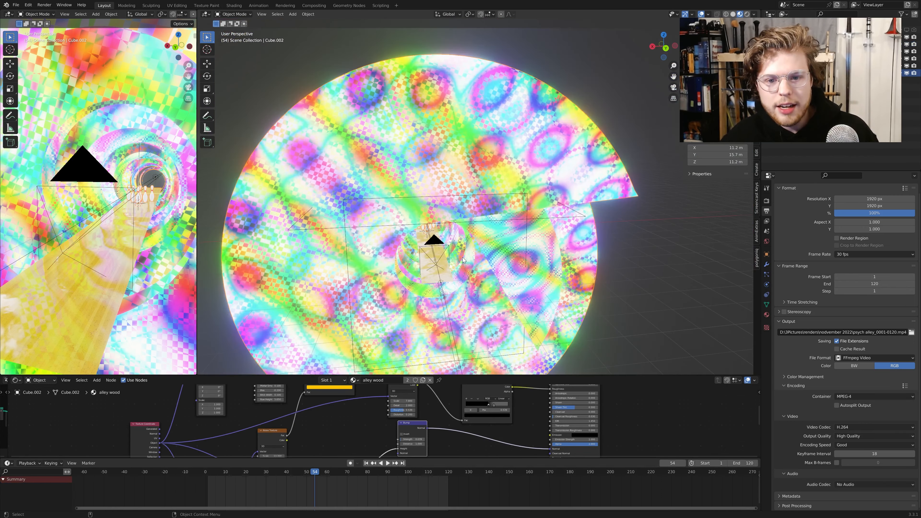
middle_click_drag(463, 260, 497, 204)
scroll(463, 254, "up", 6)
scroll(486, 234, "up", 3)
scroll(487, 234, "down", 5)
scroll(462, 245, "down", 6)
scroll(464, 245, "up", 2)
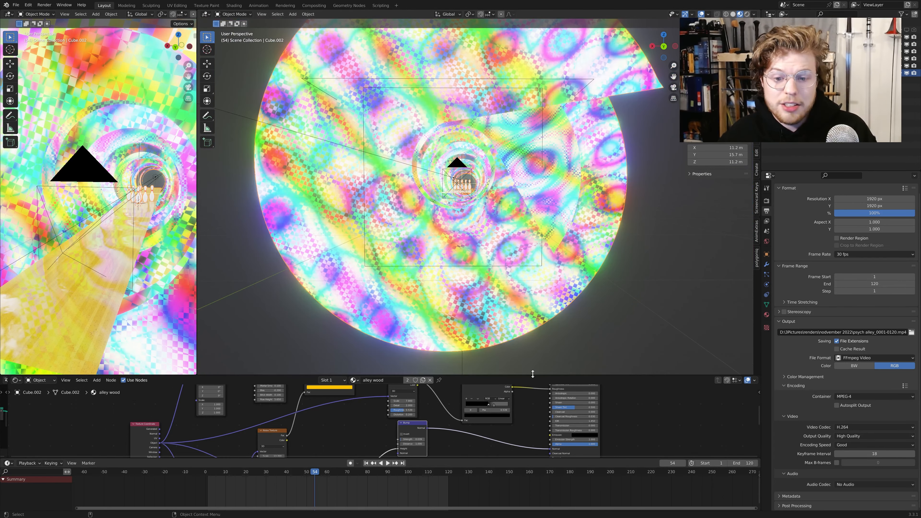
Step: Enlarge the node editor area and switch the larger 3D viewport to solid shading
left_click_drag(533, 375, 546, 276)
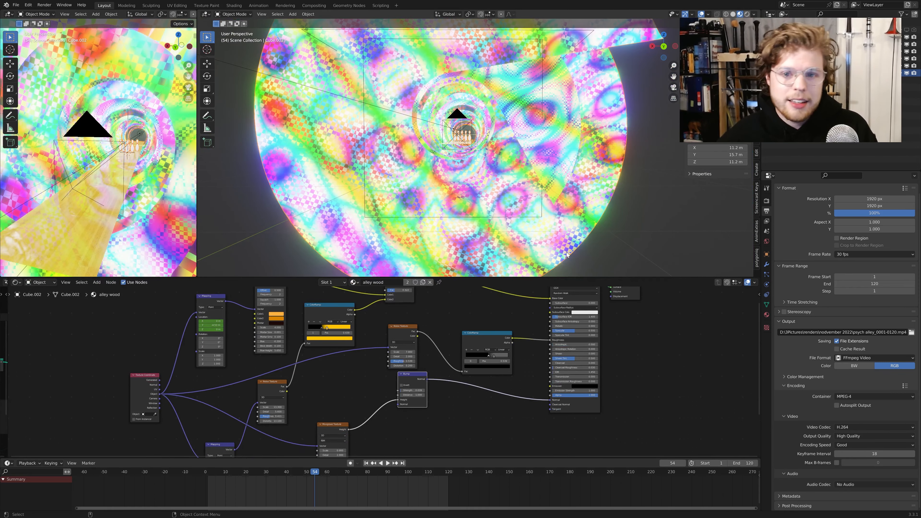
scroll(428, 144, "down", 5)
middle_click_drag(429, 143, 549, 145)
left_click(733, 14)
scroll(537, 147, "up", 4)
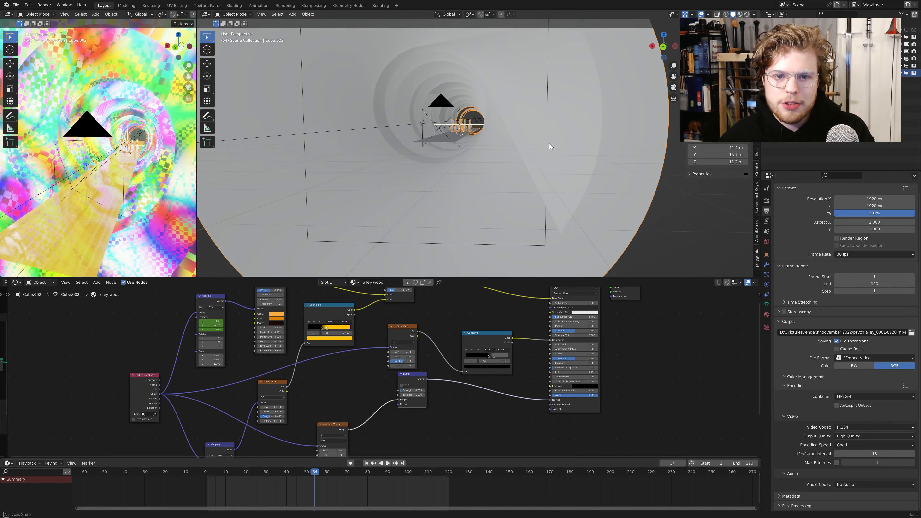
Step: Merge the narrow camera viewport into the solid-shaded one and frame the pins inside the tunnel
left_click_drag(198, 10, 180, 110)
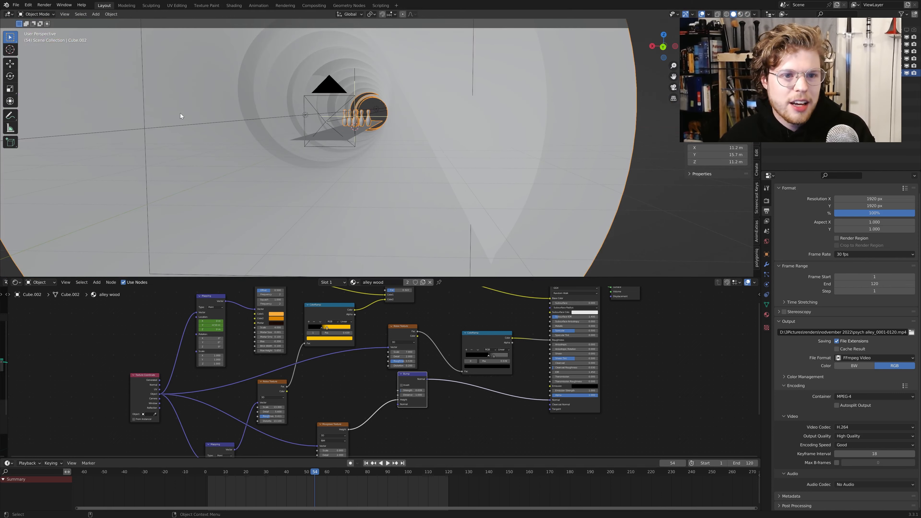
middle_click_drag(304, 140, 319, 142)
scroll(316, 143, "down", 3)
left_click(567, 174)
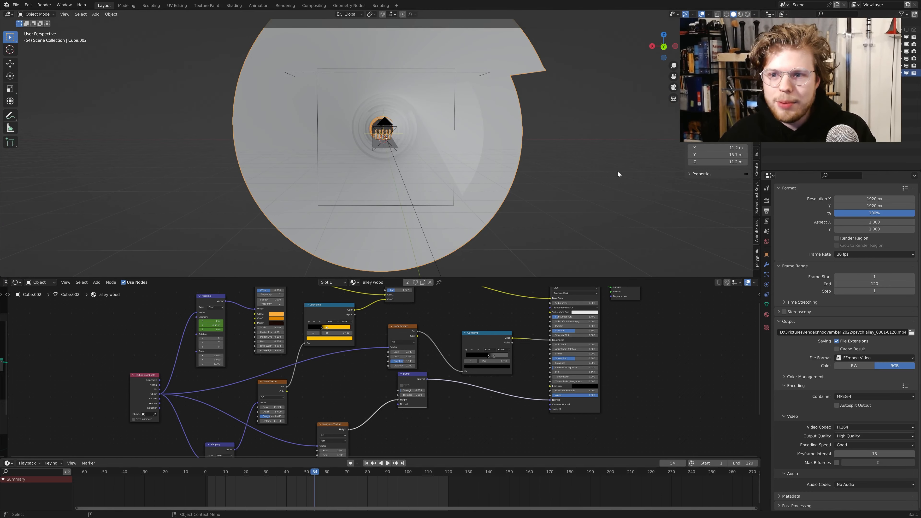
scroll(523, 186, "up", 5)
scroll(450, 181, "up", 3)
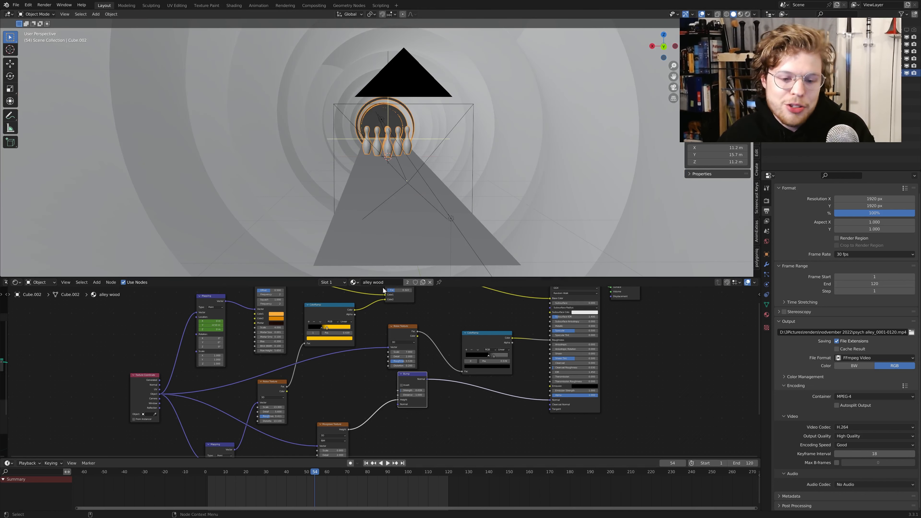
Step: Expand the geometry node editor with the psychedelic alley tree over most of the window and shrink the timeline
left_click_drag(377, 277, 363, 248)
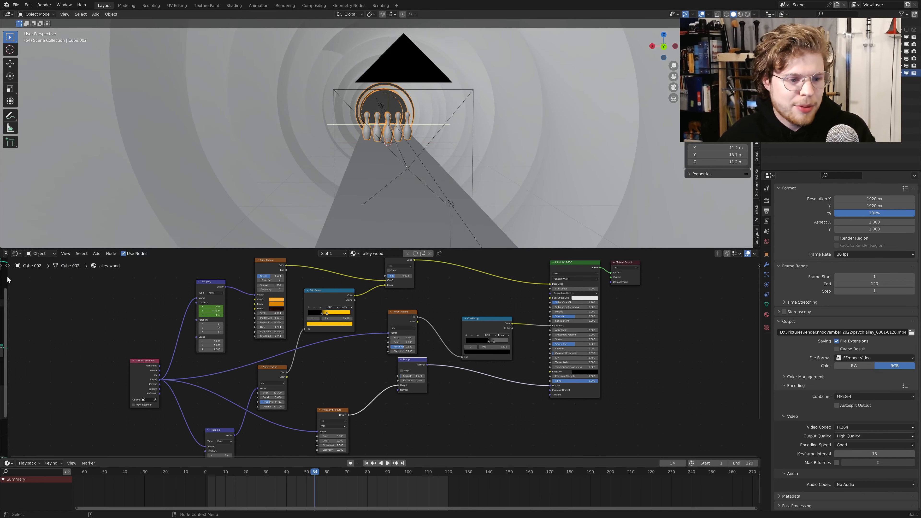
left_click_drag(8, 280, 599, 293)
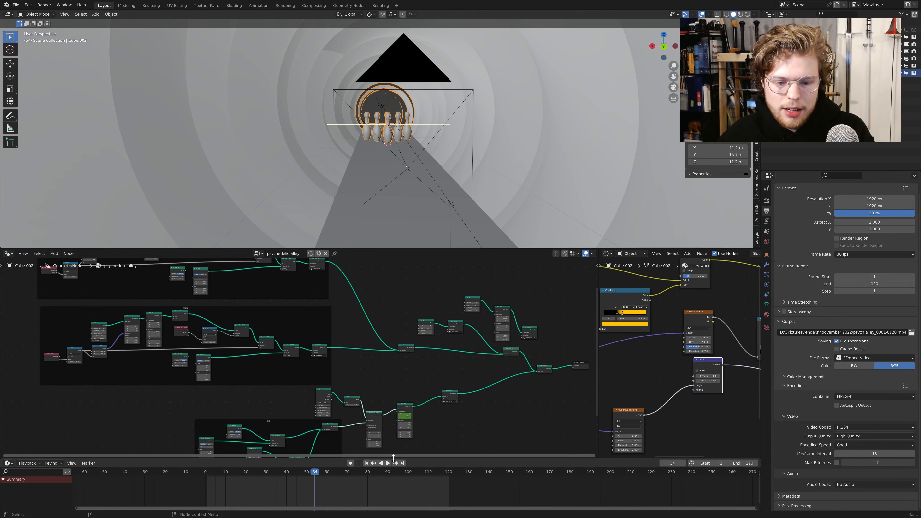
left_click_drag(394, 458, 394, 495)
left_click_drag(363, 248, 379, 116)
Step: Review the whole psychedelic alley node tree and enlarge the 3D viewport above it
scroll(327, 228, "up", 4)
middle_click_drag(312, 240, 446, 282)
scroll(487, 305, "up", 2)
scroll(450, 305, "down", 4)
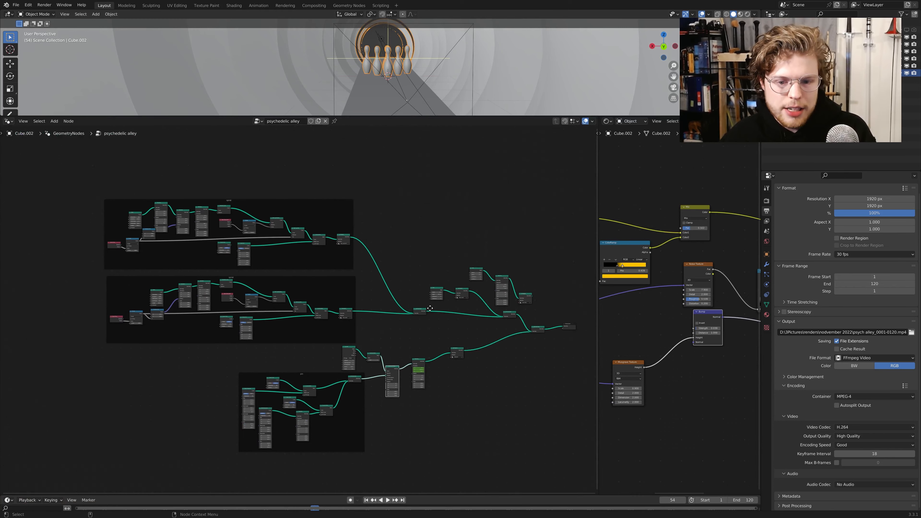
scroll(411, 310, "up", 2)
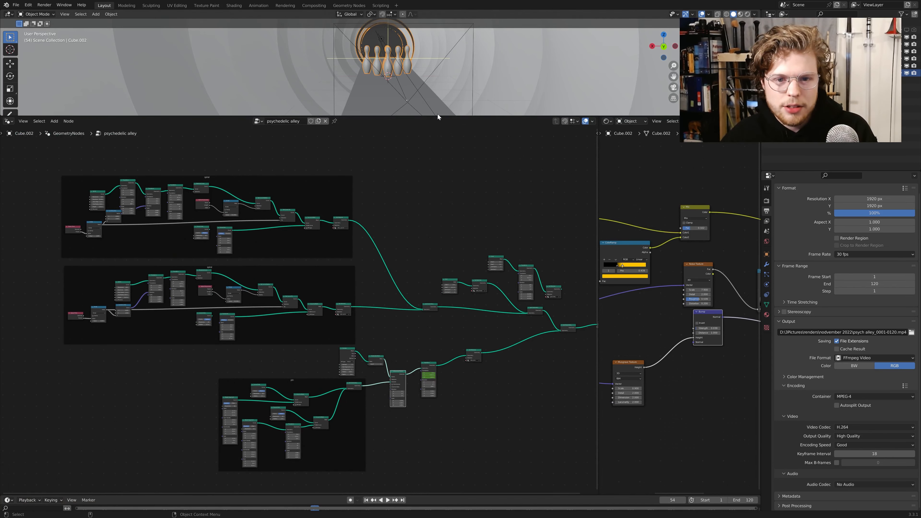
left_click_drag(437, 115, 437, 217)
Step: Examine the nodes inside the two spiral frames of the psychedelic alley tree
middle_click_drag(290, 301, 401, 322)
scroll(401, 322, "up", 5)
middle_click_drag(401, 322, 401, 356)
scroll(413, 362, "up", 3)
scroll(417, 363, "down", 5)
scroll(412, 351, "up", 1)
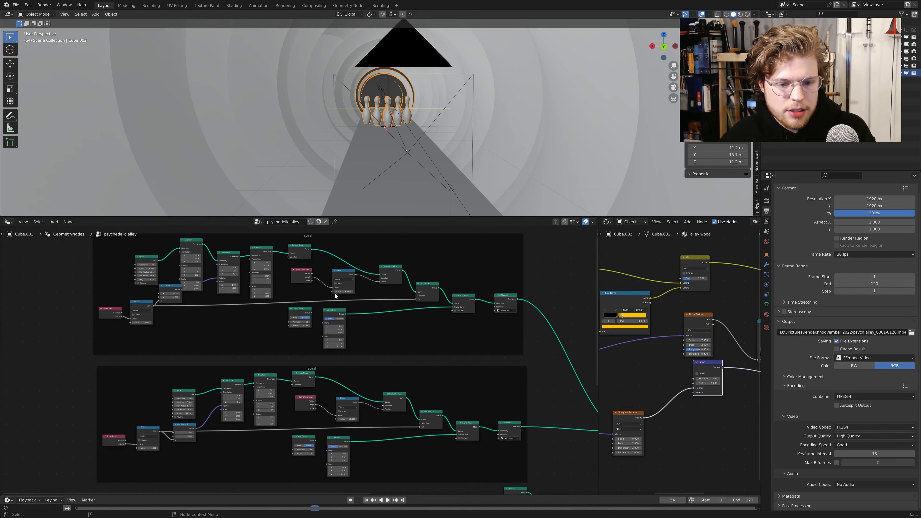
middle_click_drag(335, 294, 336, 312)
middle_click_drag(371, 349, 365, 302)
scroll(381, 352, "up", 5)
scroll(381, 330, "down", 2)
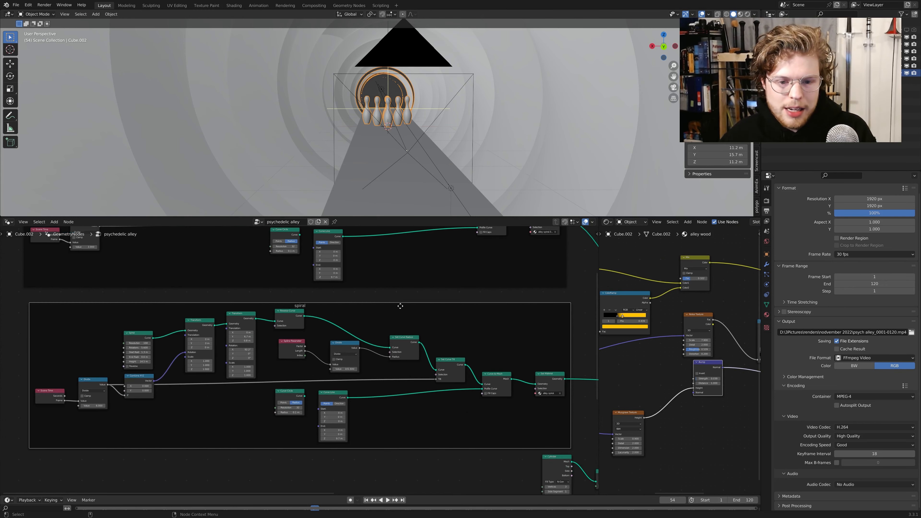
scroll(391, 322, "down", 1)
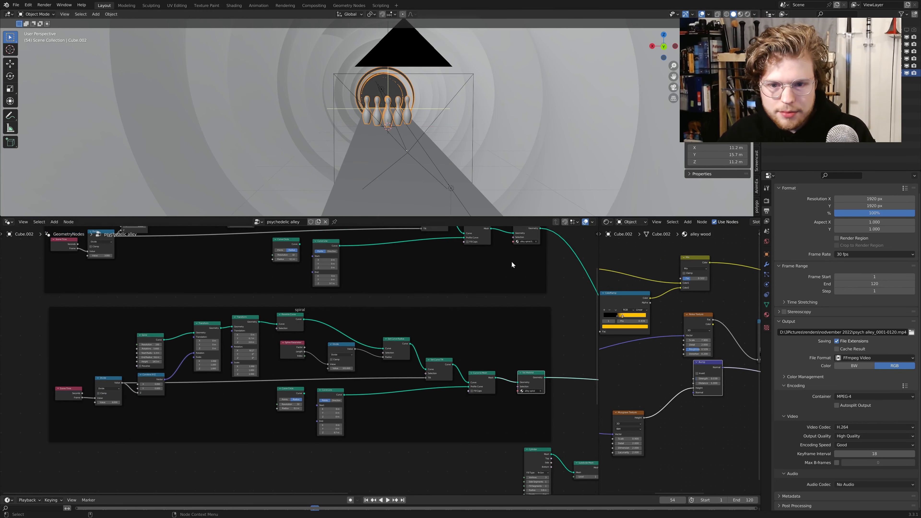
Step: Preview only the lower spiral frame's Set Material output and play the animation to watch that spiral rotate
left_click(536, 377, "ctrl+shift")
scroll(448, 141, "down", 6)
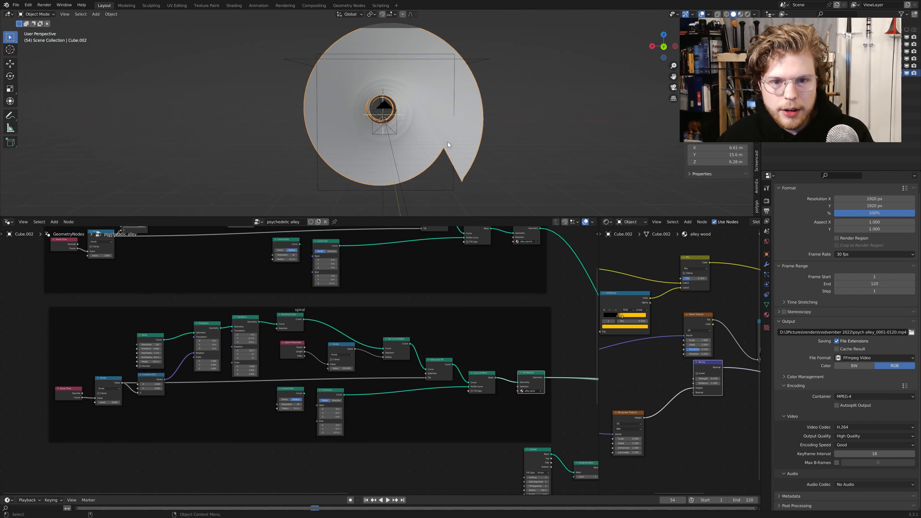
mouse_move(448, 142)
middle_mouse_down()
mouse_move(527, 142)
mouse_move(437, 145)
middle_mouse_up()
key("space")
middle_click_drag(544, 303, 463, 371)
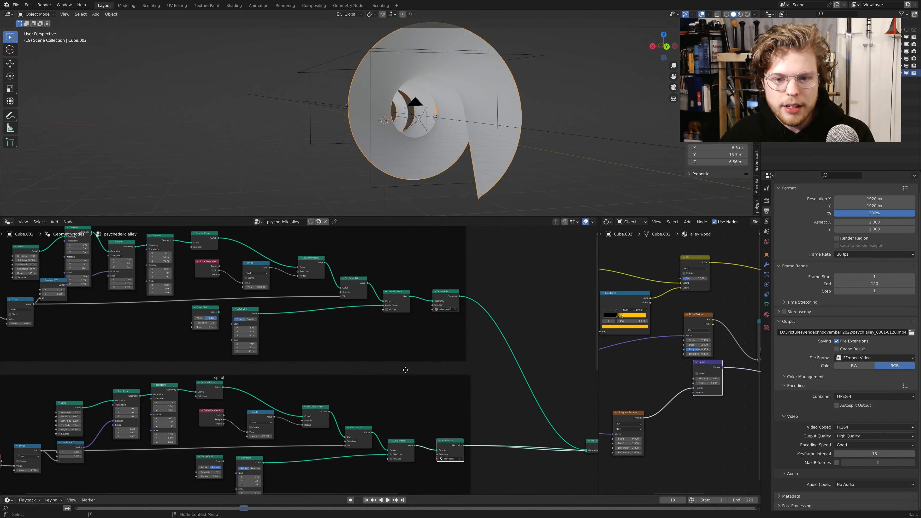
left_click(450, 296, "shift")
key("space")
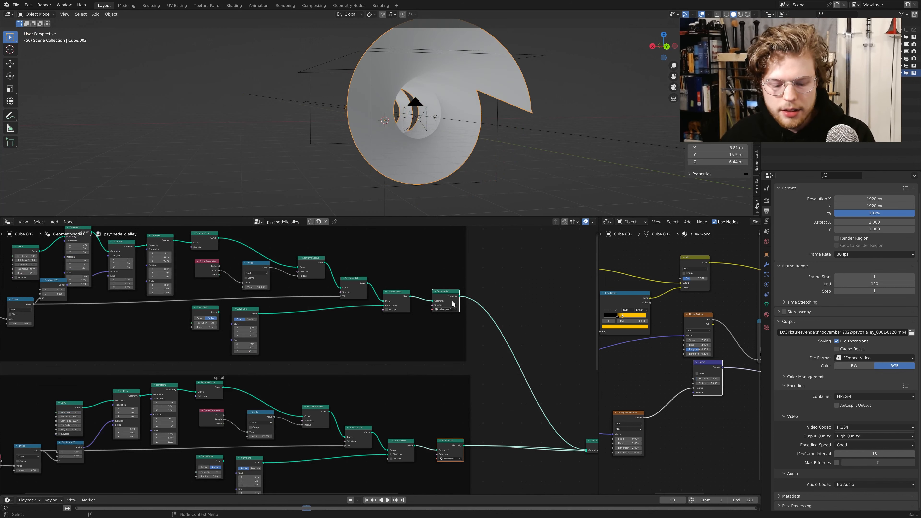
Step: Preview only the upper spiral frame's Set Material output and play the animation to watch that spiral rotate
left_click(455, 292, "alt+shift")
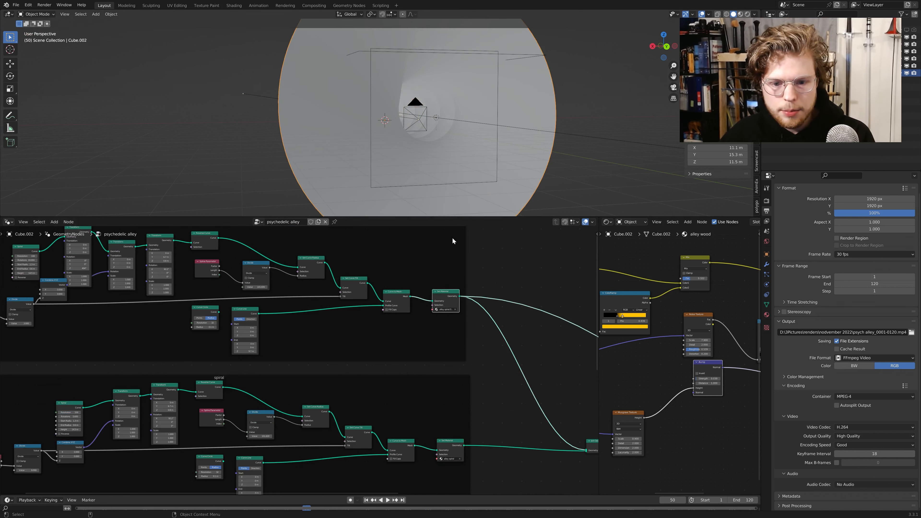
scroll(460, 142, "down", 2)
key("space")
mouse_move(460, 143)
middle_mouse_down()
mouse_move(438, 146)
mouse_move(477, 139)
middle_mouse_up()
scroll(460, 142, "up", 3)
key("space")
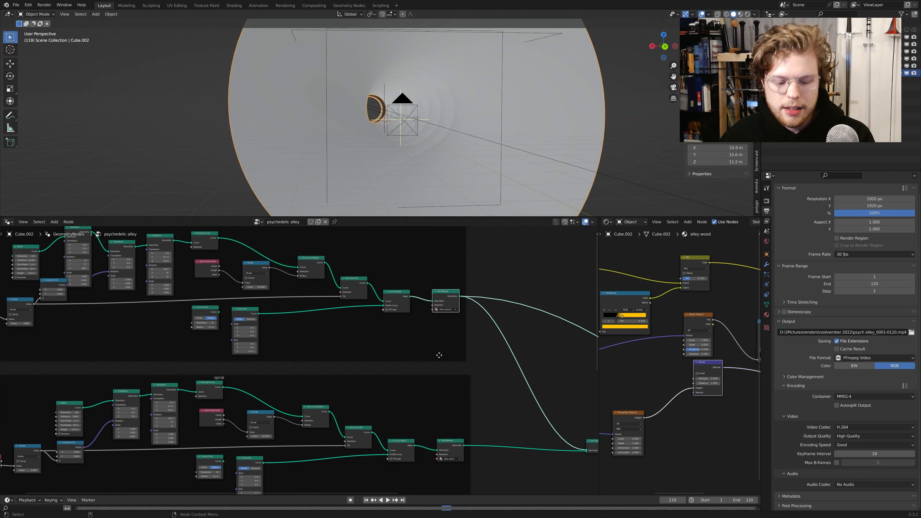
Step: Route the lower spiral frame's Set Material node back to the group output for previewing
left_click(446, 444, "alt+shift")
scroll(418, 381, "down", 2)
middle_click_drag(418, 381, 453, 333)
scroll(452, 333, "up", 5)
middle_click_drag(225, 396, 356, 374)
scroll(276, 385, "up", 5)
scroll(344, 375, "up", 4)
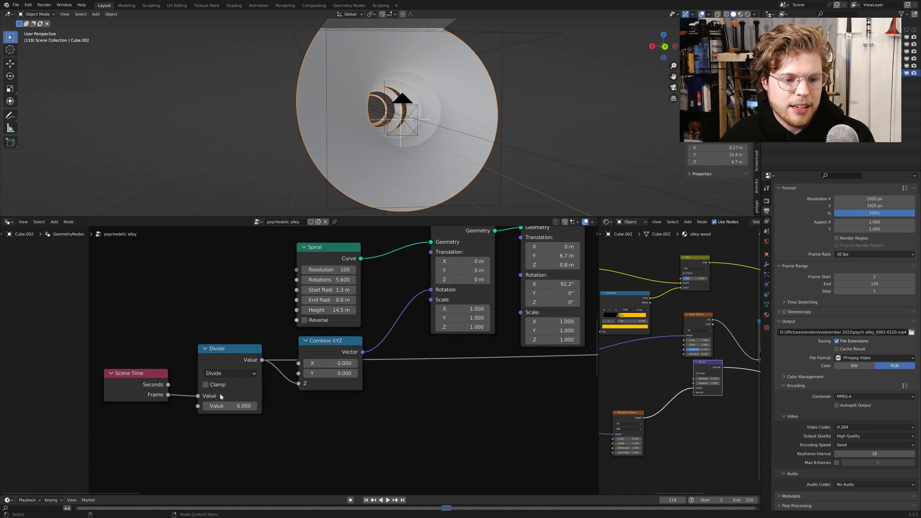
Step: Move the lower frame's Spiral node away from the Transform node and widen the geometry node editor
scroll(166, 382, "down", 2)
middle_click_drag(220, 336, 187, 366)
left_click_drag(300, 319, 267, 307)
scroll(326, 330, "up", 2)
scroll(319, 330, "down", 1)
middle_click_drag(311, 330, 422, 330)
scroll(422, 330, "up", 5)
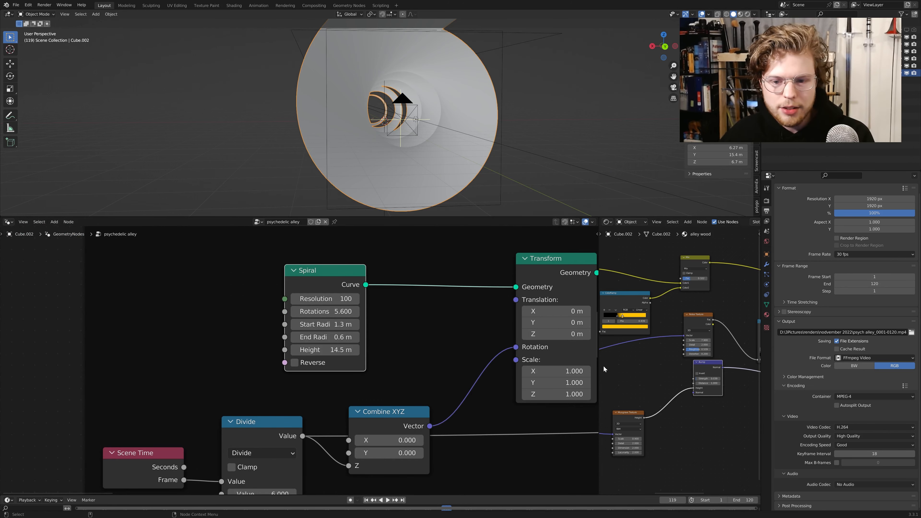
left_click_drag(599, 368, 722, 369)
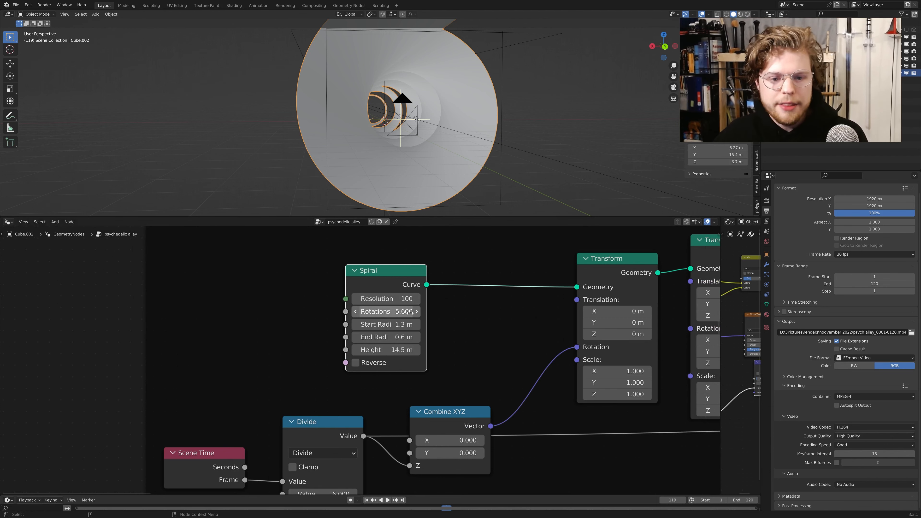
Step: Examine the settings of the Spiral, Transform, Divide and Combine XYZ nodes in the lower spiral frame
scroll(460, 321, "up", 1)
middle_click_drag(459, 322, 397, 347)
scroll(434, 352, "down", 2)
scroll(494, 291, "down", 10)
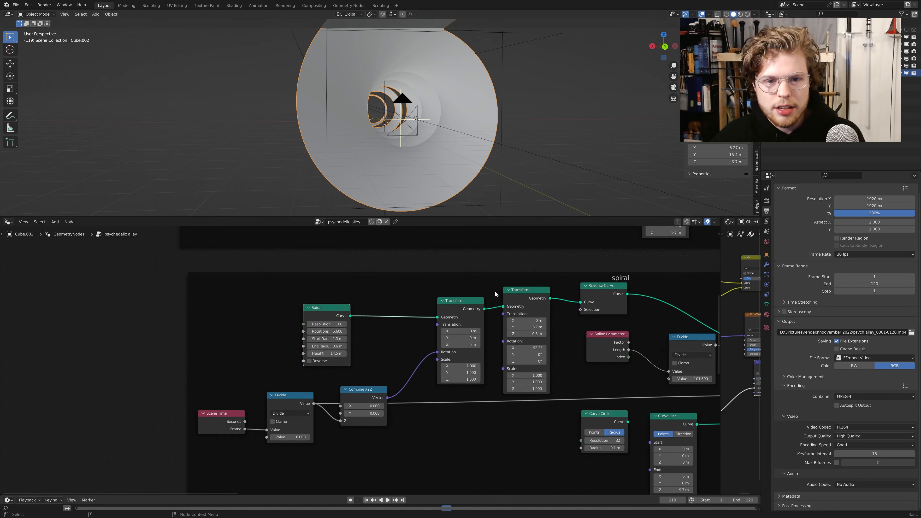
middle_click_drag(577, 346, 438, 339)
scroll(438, 339, "down", 7)
scroll(385, 348, "up", 5)
scroll(431, 181, "up", 1)
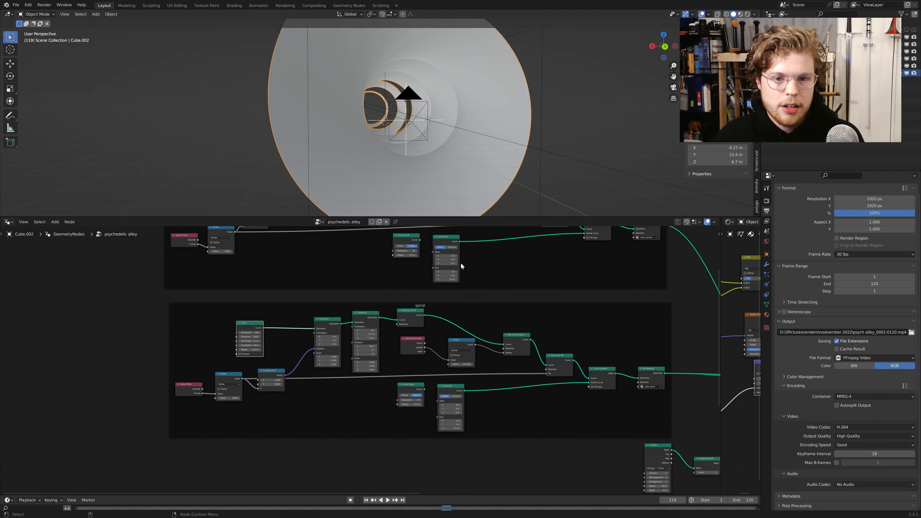
scroll(438, 341, "up", 4)
scroll(320, 350, "up", 3)
middle_click_drag(304, 247, 313, 280)
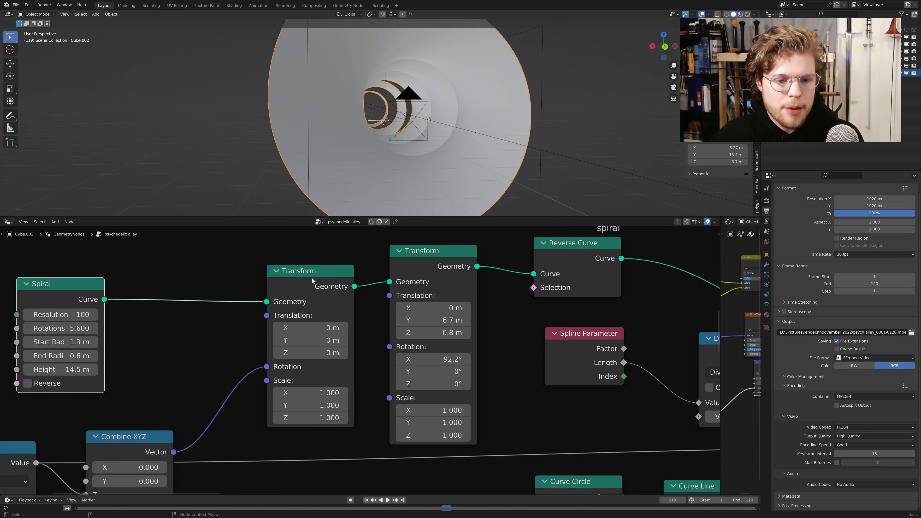
scroll(344, 403, "down", 4)
middle_click_drag(341, 392, 359, 376)
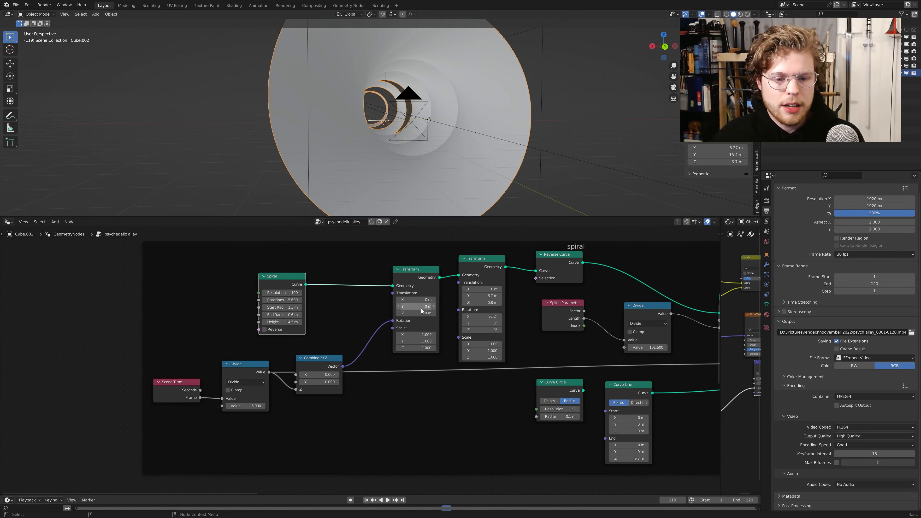
Step: Cut the Combine XYZ link to the first Transform's rotation, try a small manual Z rotation, and restore the rotation and link
scroll(358, 374, "up", 3)
left_click_drag(313, 366, 334, 334)
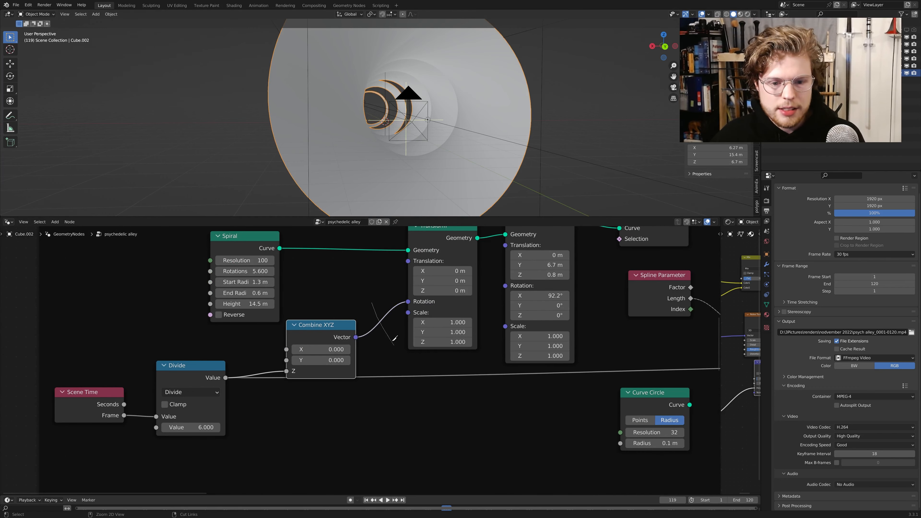
right_click_drag(395, 339, 395, 343, "ctrl")
left_click_drag(445, 332, 457, 332)
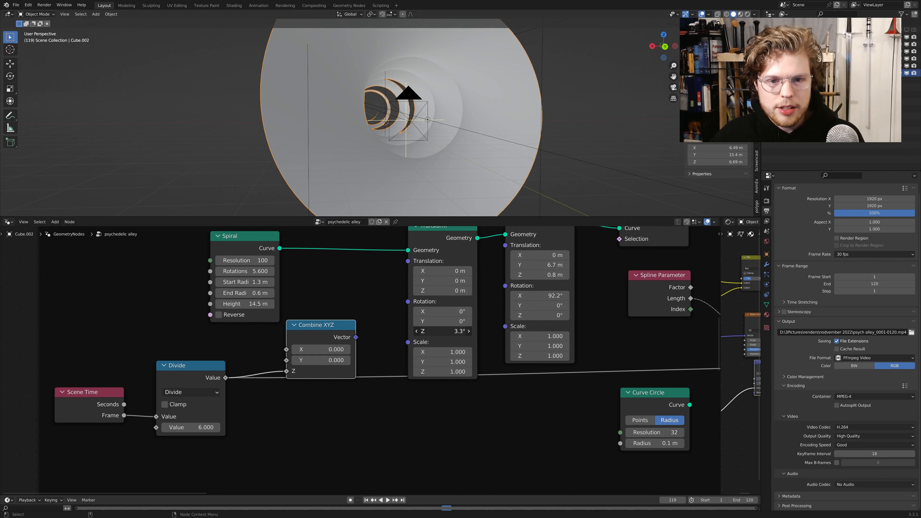
key("ctrl+z")
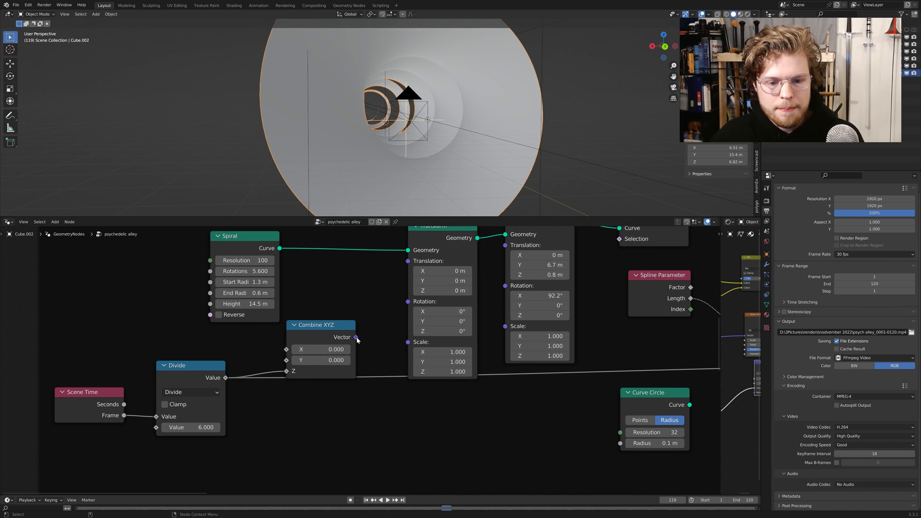
left_click_drag(419, 303, 417, 303)
scroll(403, 289, "up", 2)
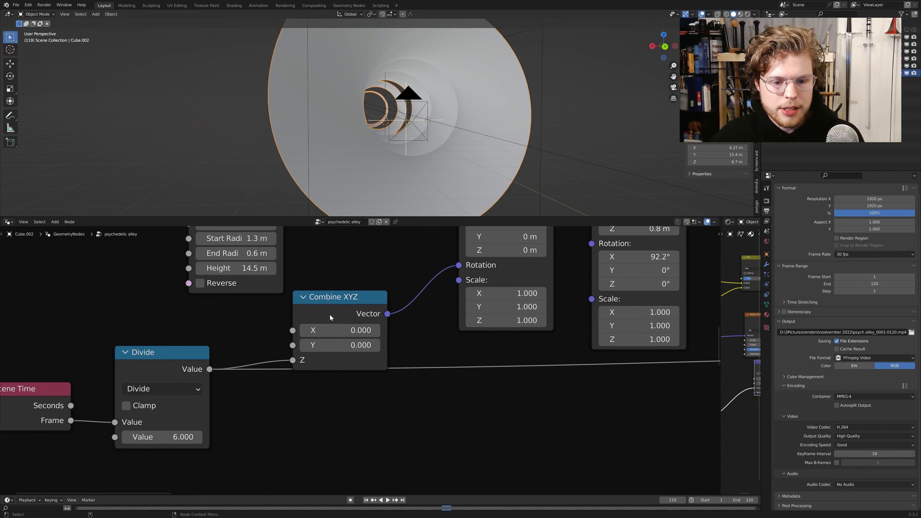
Step: Reposition the Combine XYZ, Scene Time and Divide nodes that drive the lower spiral's rotation
left_click_drag(330, 318, 342, 297)
middle_click_drag(361, 343, 492, 336)
scroll(354, 367, "up", 2)
middle_click_drag(325, 412, 345, 392)
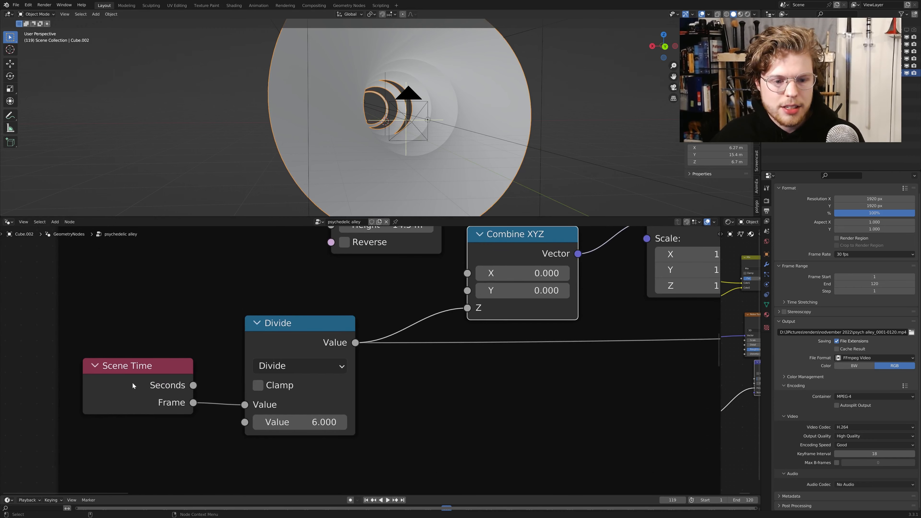
mouse_move(133, 386)
left_mouse_down()
mouse_move(157, 374)
mouse_move(170, 382)
mouse_move(125, 380)
left_mouse_up()
left_click_drag(299, 345, 283, 316)
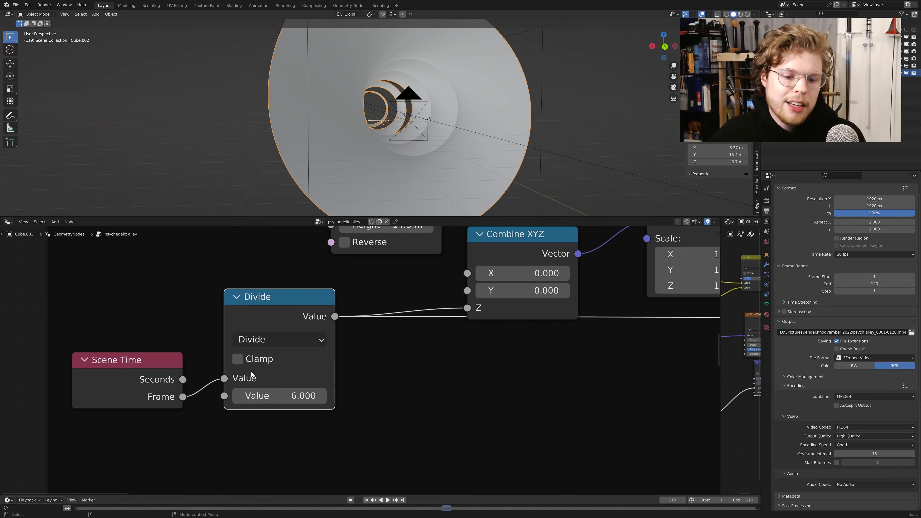
Step: Examine the node chain in the lower spiral frame and view the resulting spiral mesh from the side
scroll(428, 384, "down", 5)
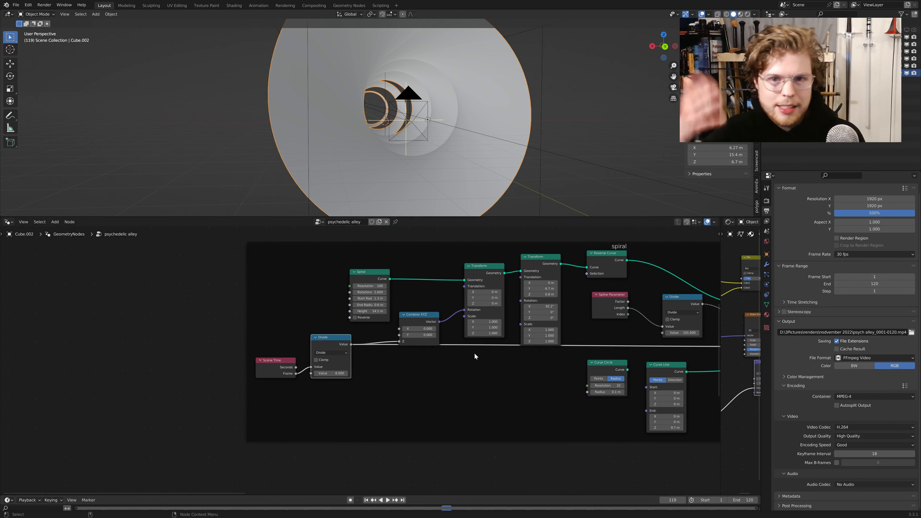
scroll(437, 410, "up", 2)
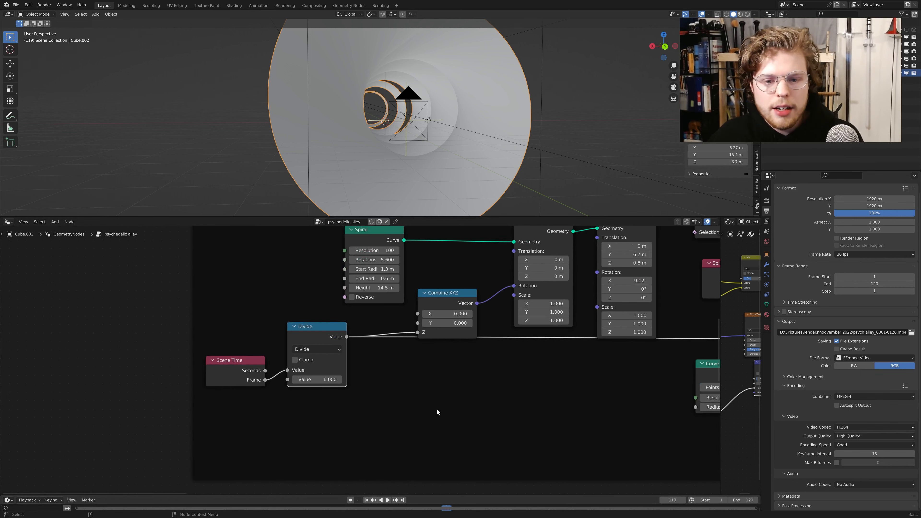
scroll(378, 417, "down", 1)
scroll(378, 417, "down", 1)
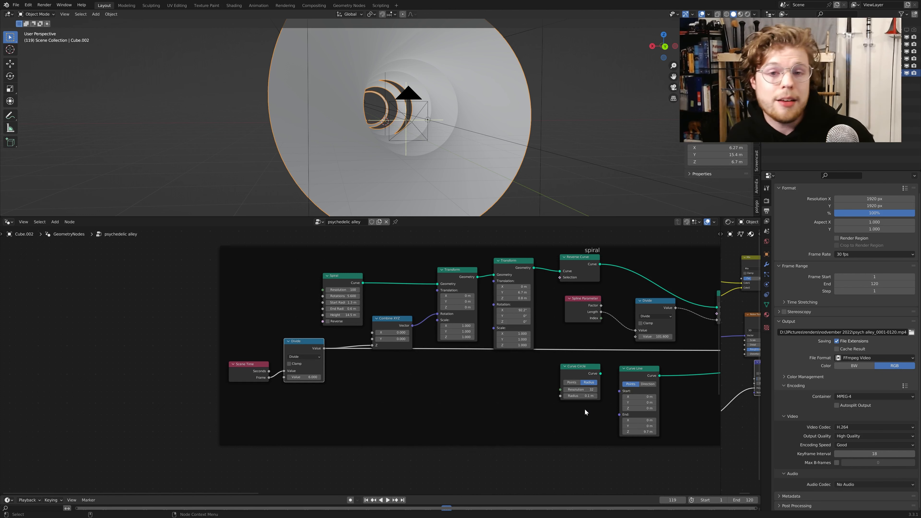
scroll(508, 410, "down", 2)
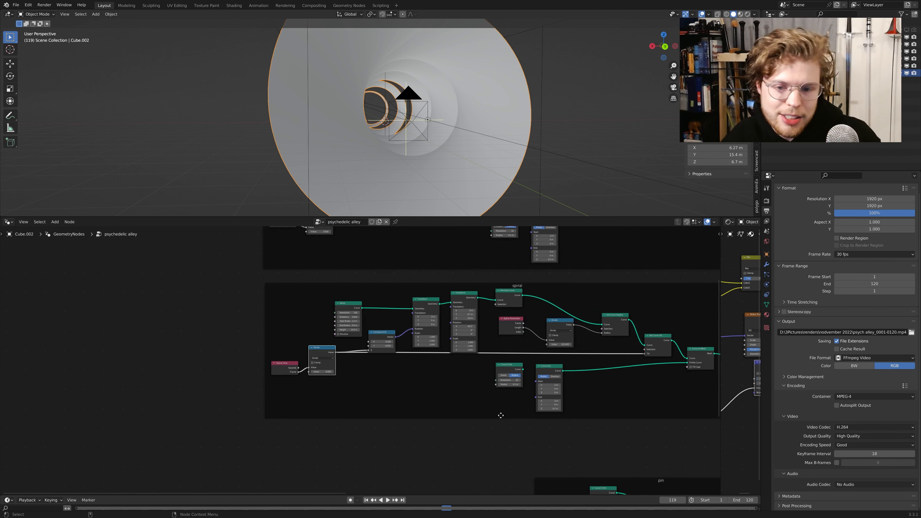
scroll(479, 375, "up", 3)
middle_click_drag(478, 359, 477, 358)
middle_click_drag(536, 372, 536, 373)
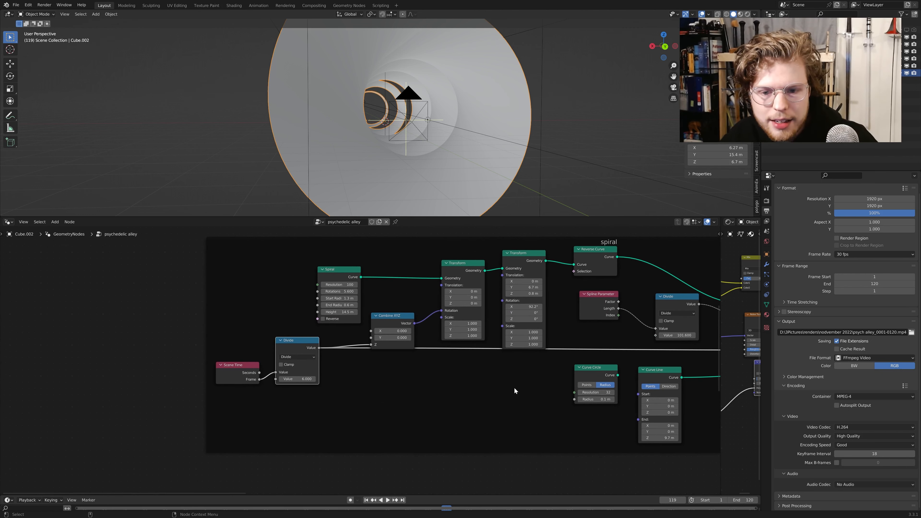
scroll(552, 323, "up", 3)
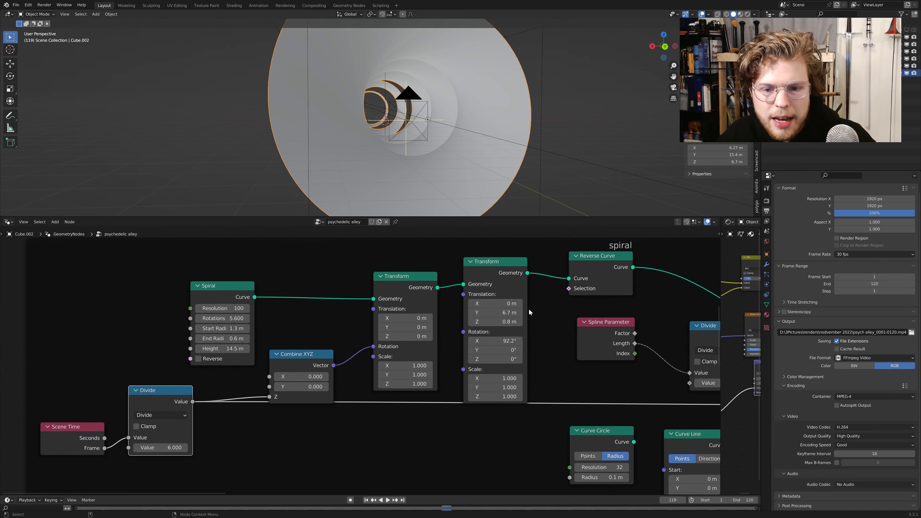
scroll(588, 95, "down", 3)
middle_click_drag(588, 95, 503, 107)
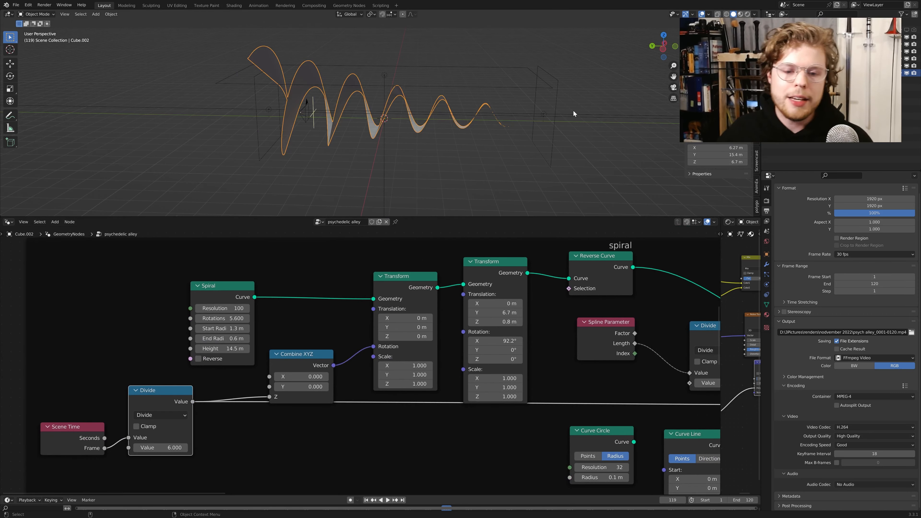
scroll(488, 168, "up", 2)
middle_click_drag(467, 167, 481, 161)
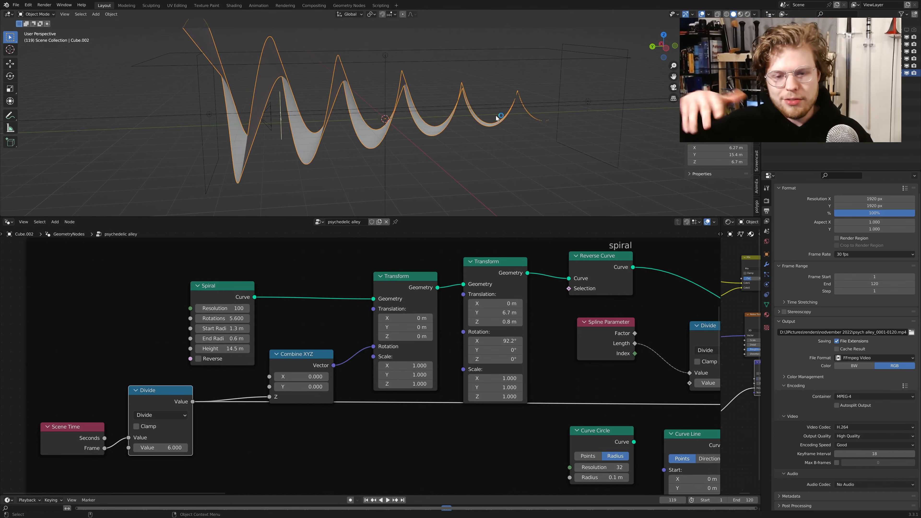
Step: Mute the lower frame's Reverse Curve node to compare the direction of the spiral's taper, and re-enable the node
middle_click_drag(631, 376, 374, 373)
scroll(306, 333, "down", 3)
scroll(343, 351, "up", 2)
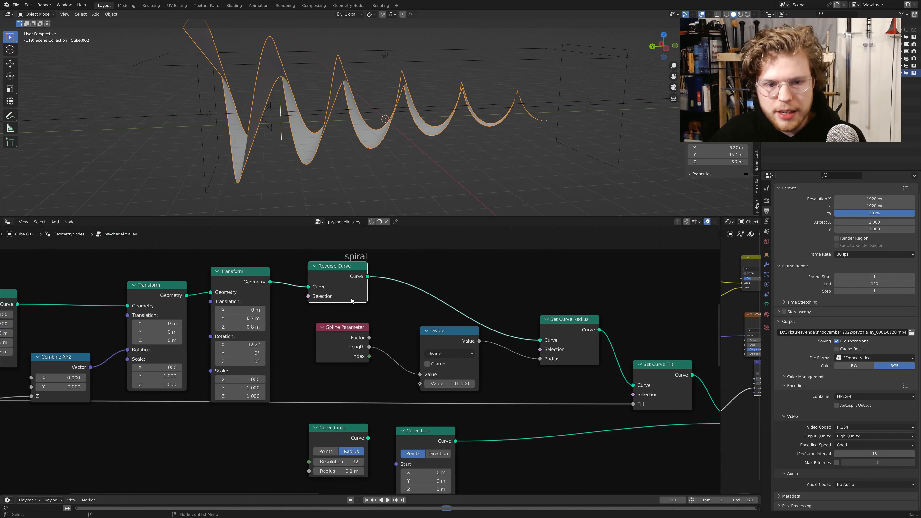
key("m")
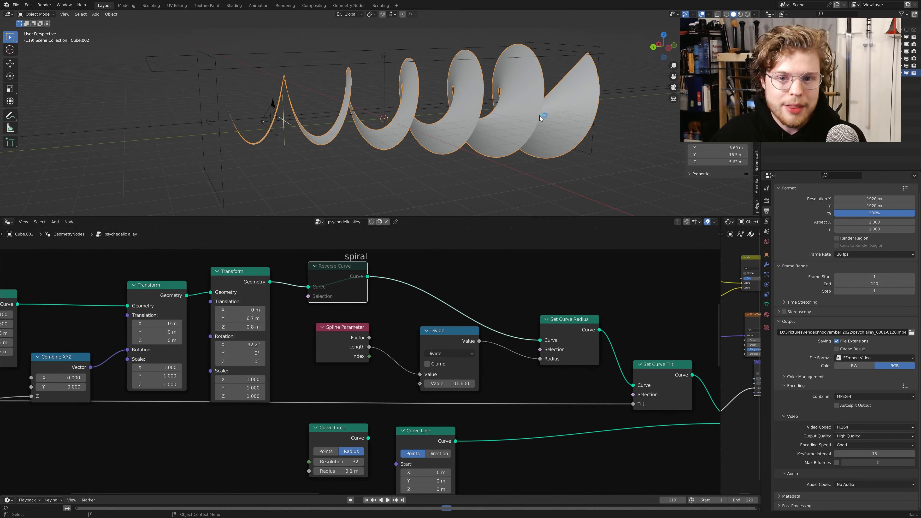
middle_click_drag(189, 358, 434, 347)
scroll(265, 366, "up", 4)
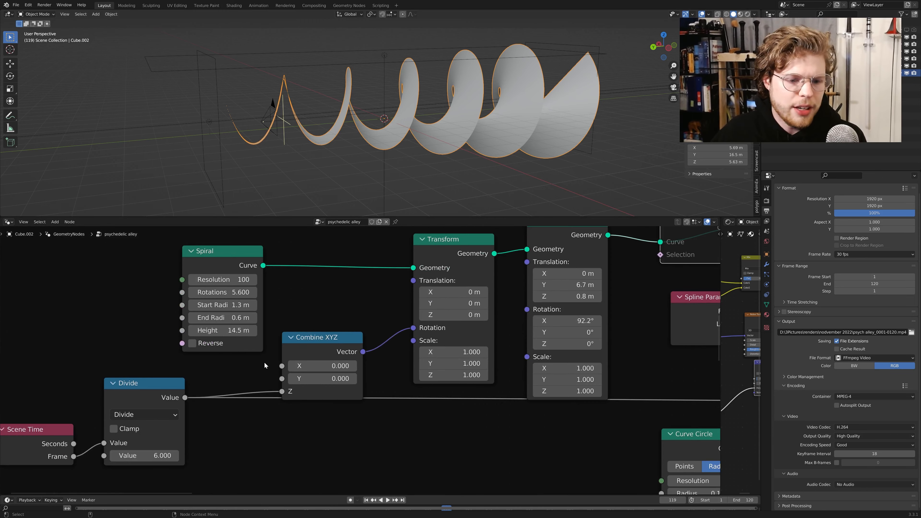
scroll(233, 314, "down", 6)
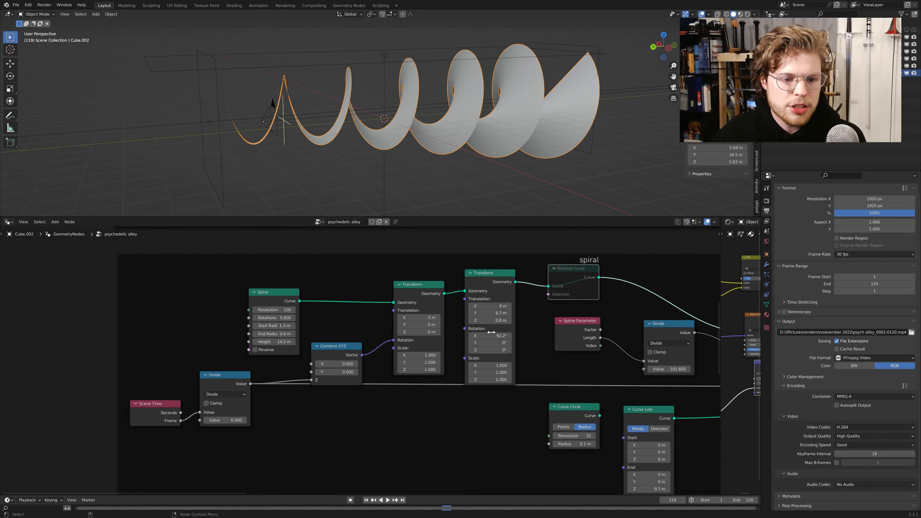
middle_click_drag(520, 352, 383, 374)
key("m")
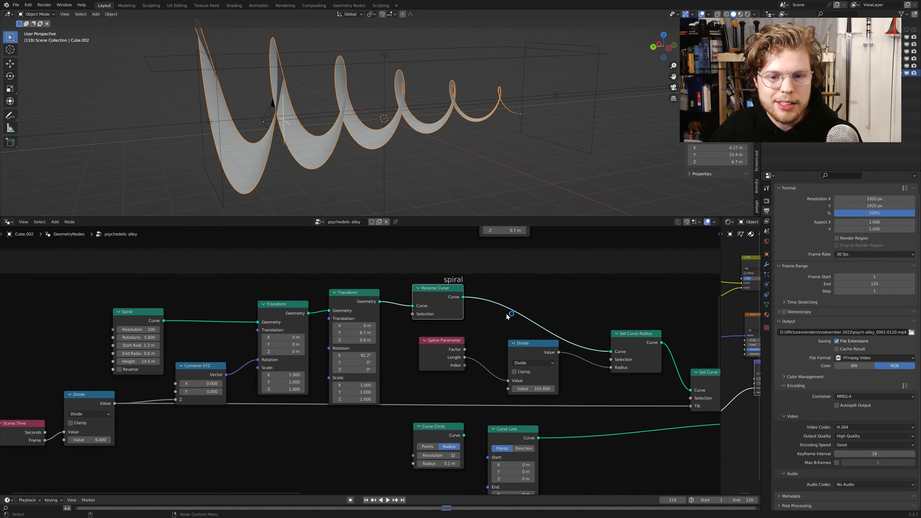
Step: Shift the Curve to Mesh node slightly and move the Curve Circle node a little away from the Curve Line node
scroll(445, 317, "up", 3)
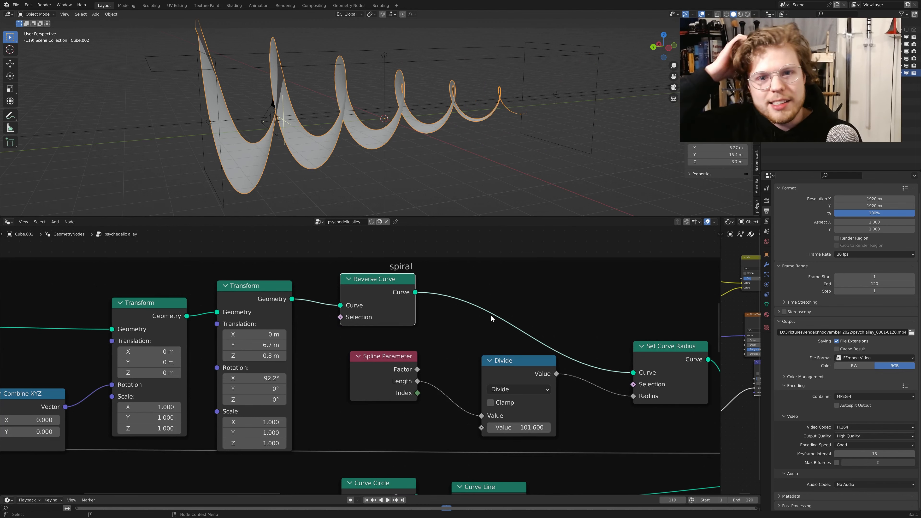
middle_click_drag(522, 302, 380, 281)
scroll(379, 281, "down", 4)
mouse_move(546, 328)
middle_mouse_down()
mouse_move(515, 325)
mouse_move(432, 282)
mouse_move(534, 324)
middle_mouse_up()
left_click_drag(558, 329, 556, 320)
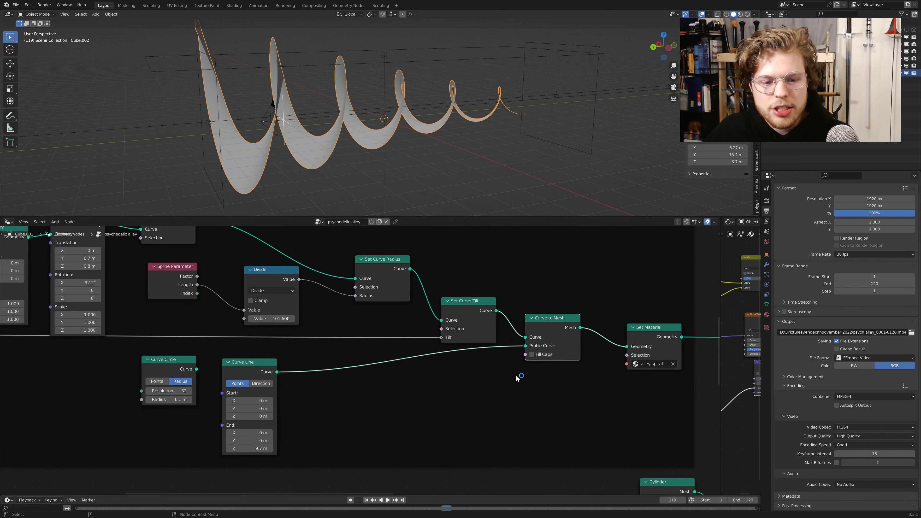
middle_click_drag(516, 376, 541, 366)
left_click_drag(578, 329, 582, 338)
left_click_drag(199, 352, 184, 350)
scroll(300, 375, "up", 1)
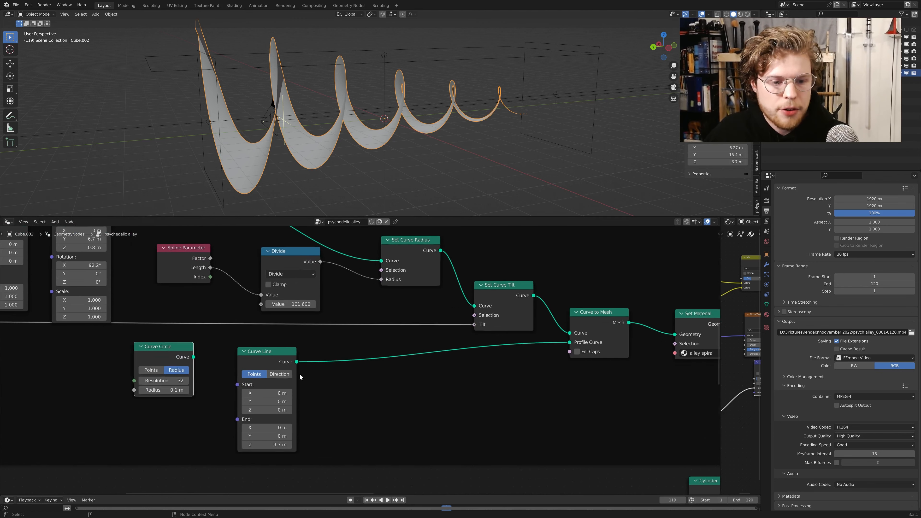
Step: Try an End Y of -0.5 m and a larger End Z on the Curve Line profile, and undo both changes
middle_click_drag(300, 377, 340, 358)
scroll(334, 349, "up", 2)
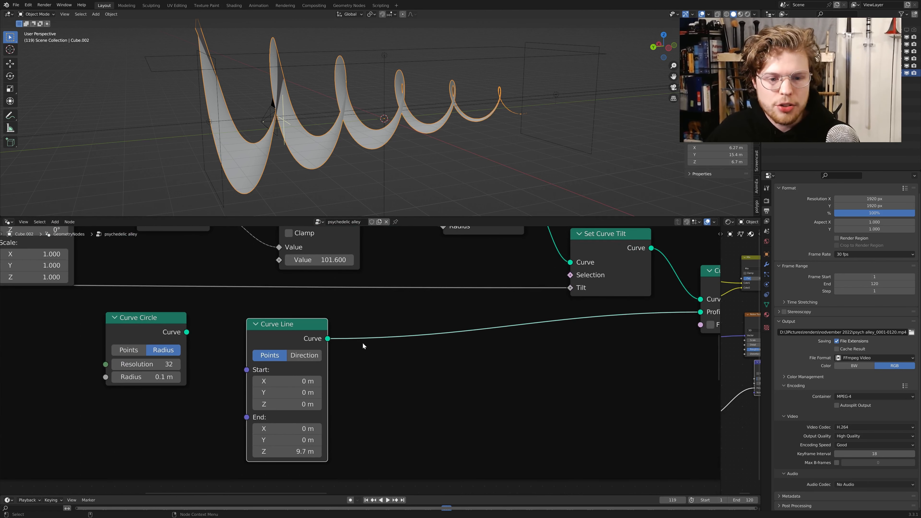
scroll(364, 346, "down", 2)
mouse_move(327, 152)
middle_mouse_down()
mouse_move(303, 110)
mouse_move(335, 129)
mouse_move(352, 116)
mouse_move(337, 125)
middle_mouse_up()
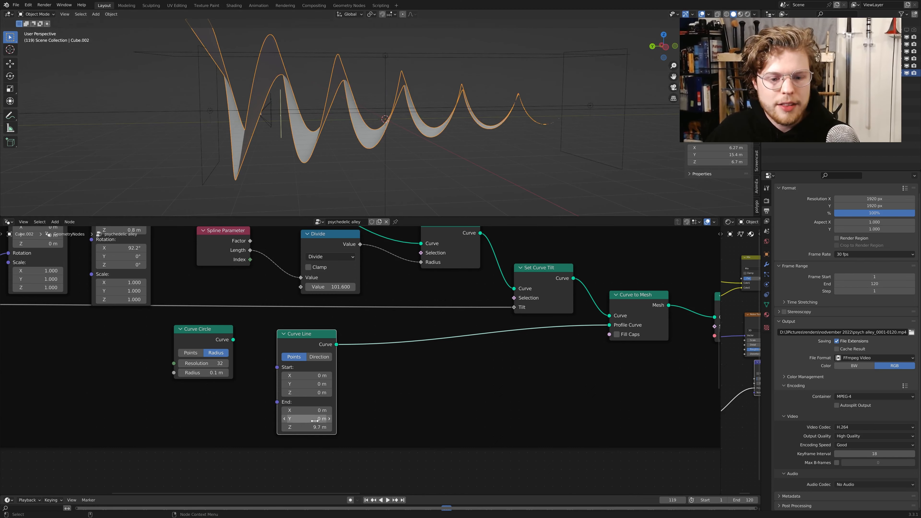
mouse_move(314, 421)
left_mouse_down()
mouse_move(286, 421)
mouse_move(312, 420)
left_mouse_up()
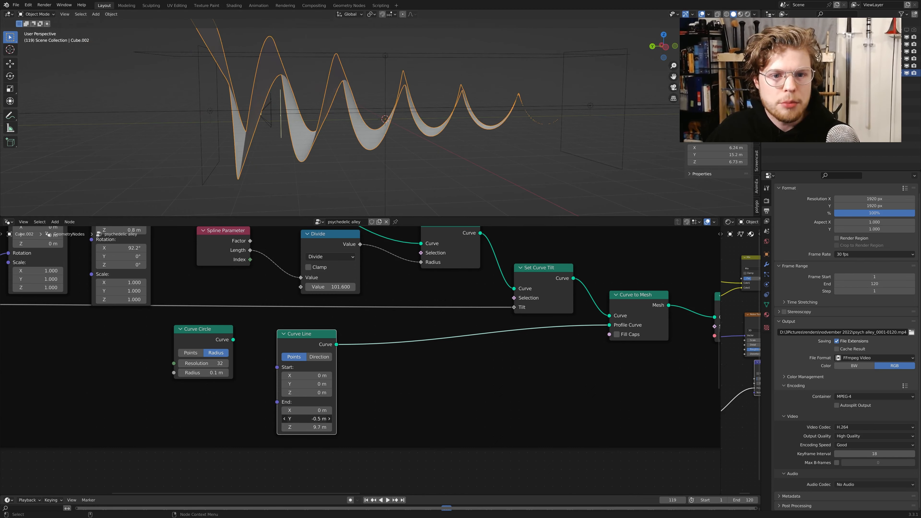
key("ctrl+z")
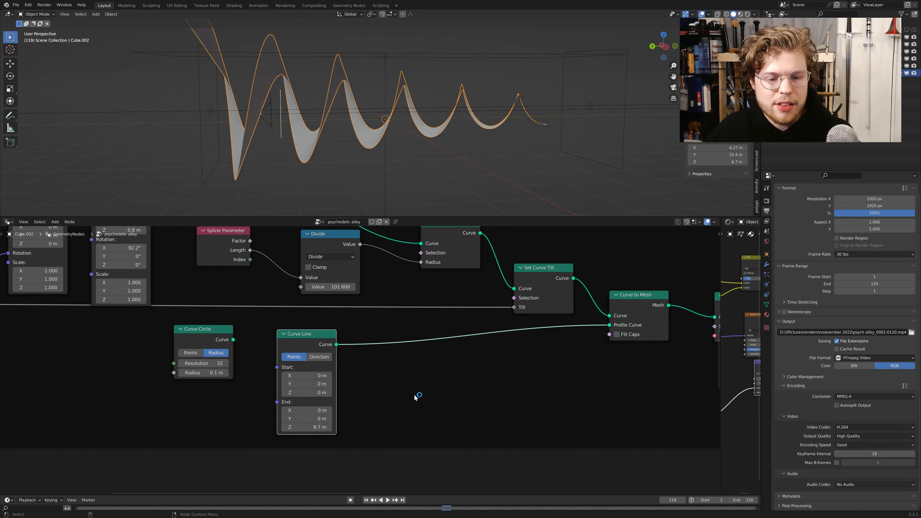
left_click_drag(321, 427, 333, 428)
left_click_drag(317, 428, 308, 427)
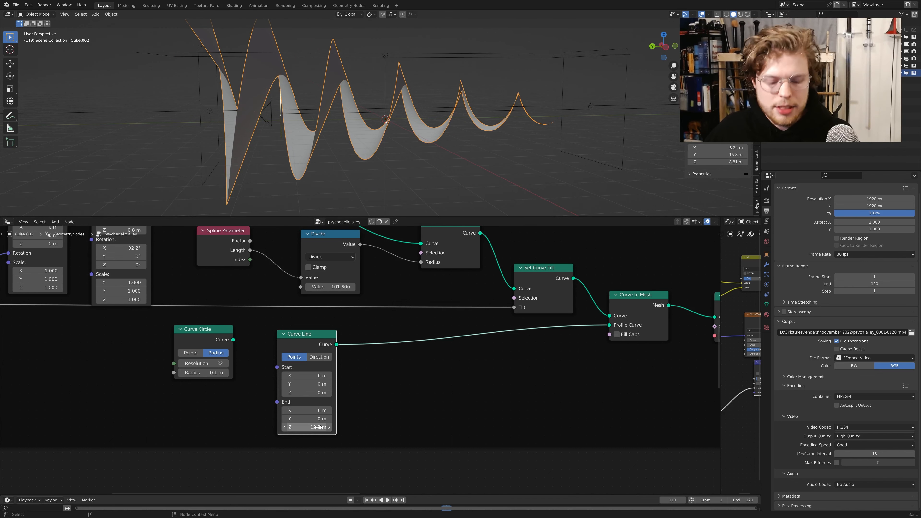
Step: Examine the Set Curve Tilt and Set Curve Radius nodes that feed the lower spiral's Curve to Mesh node
scroll(390, 113, "down", 4)
middle_click_drag(386, 112, 448, 107)
scroll(410, 308, "up", 5)
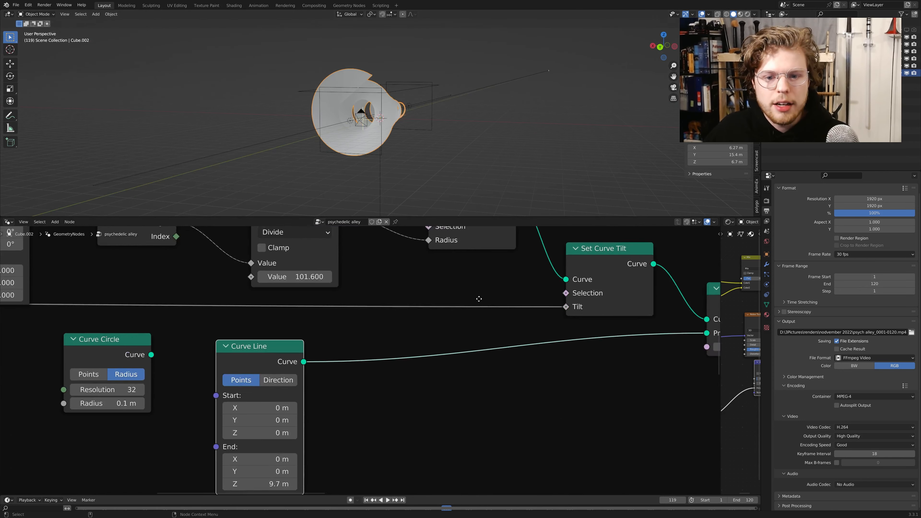
middle_click_drag(479, 299, 345, 362)
middle_click_drag(486, 358, 500, 379)
mouse_move(373, 278)
left_mouse_down()
mouse_move(386, 275)
mouse_move(374, 280)
left_mouse_up()
scroll(348, 320, "down", 6)
middle_click_drag(357, 328, 409, 323)
scroll(414, 316, "up", 4)
left_click_drag(423, 292, 417, 285)
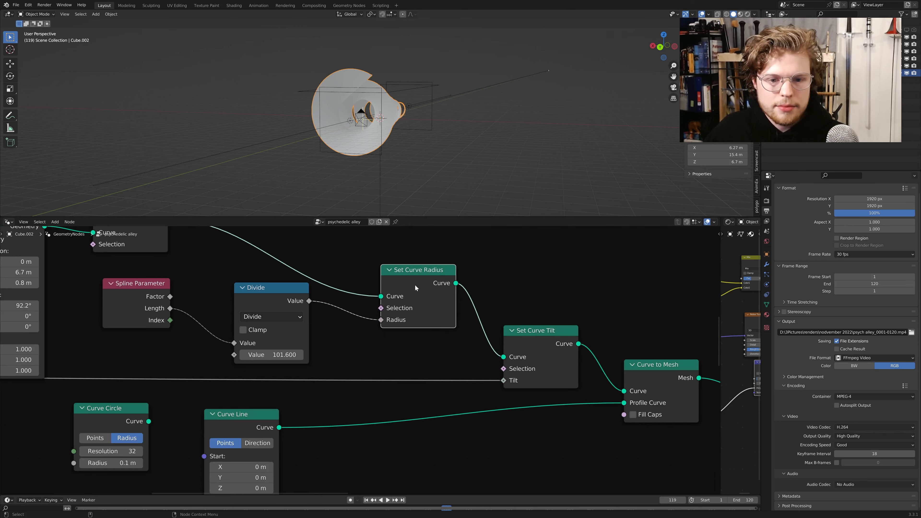
Step: Nudge the Spline Parameter node beside the radius Divide node and view the tapering spiral up close
middle_click_drag(395, 304, 449, 321)
scroll(401, 333, "up", 1)
scroll(359, 123, "up", 2)
scroll(324, 338, "up", 4)
left_click_drag(159, 298, 169, 311)
middle_click_drag(473, 95, 404, 99)
scroll(400, 101, "up", 4)
middle_click_drag(339, 95, 416, 102)
middle_click_drag(495, 111, 462, 126, "shift")
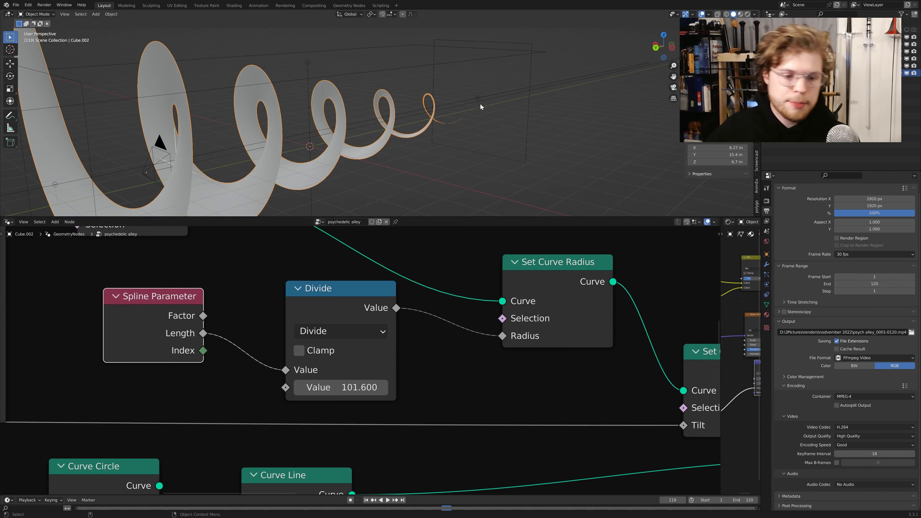
left_click_drag(158, 354, 154, 355)
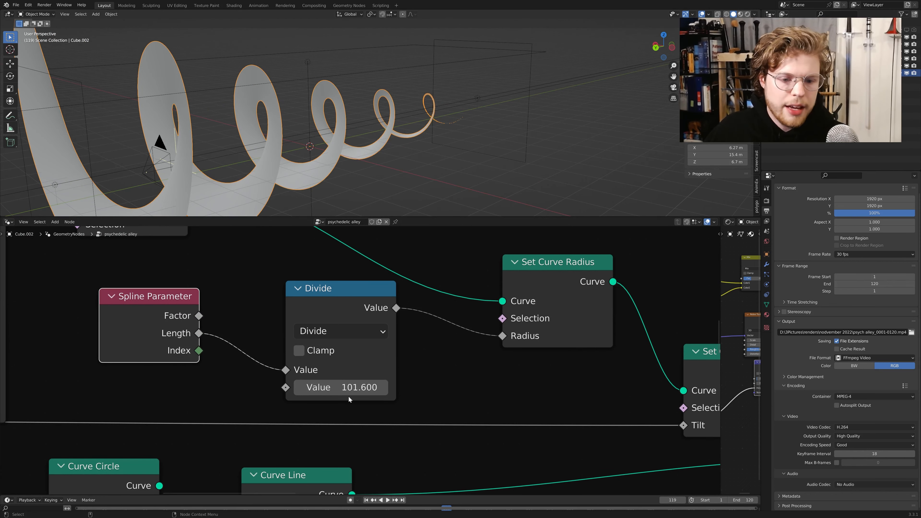
Step: Set the divisor for the curve radius to 80.5, briefly mute and re-enable that Divide node, and reframe the spiral
left_click(352, 302)
left_click_drag(348, 388, 316, 387)
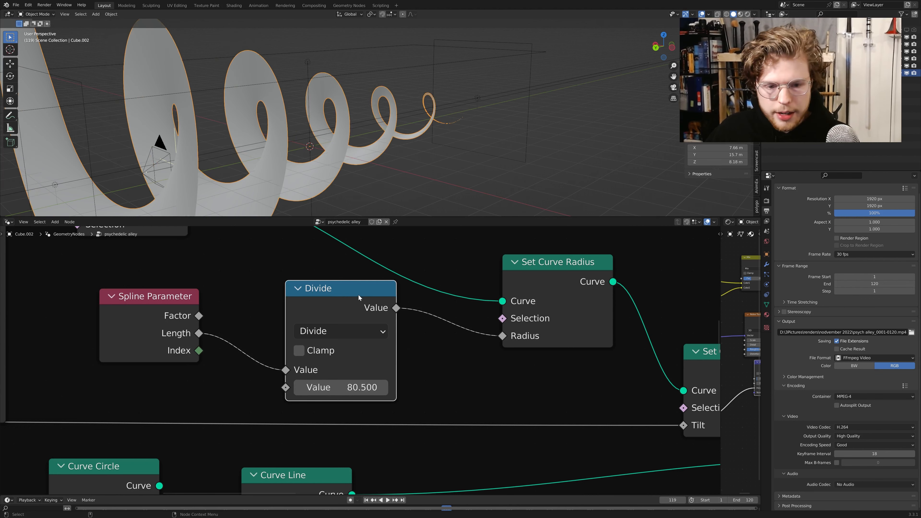
key("m")
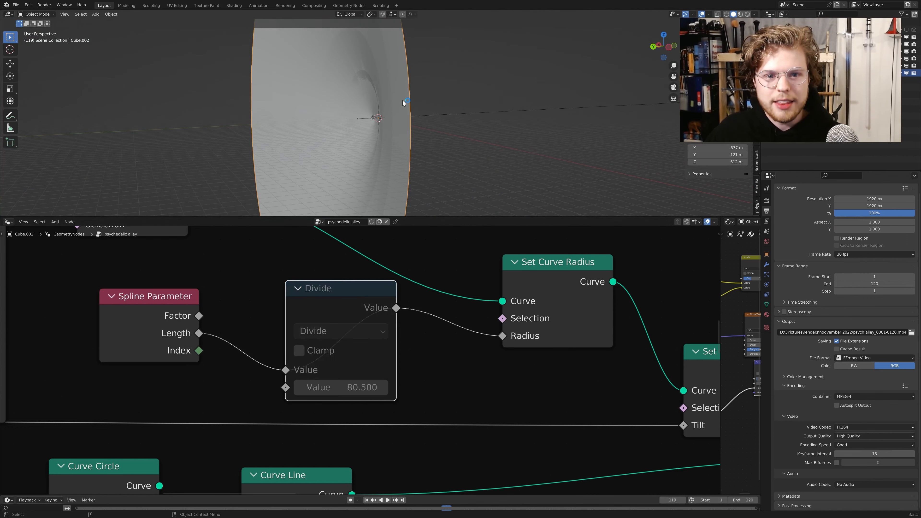
key("m")
key("KP_Decimal")
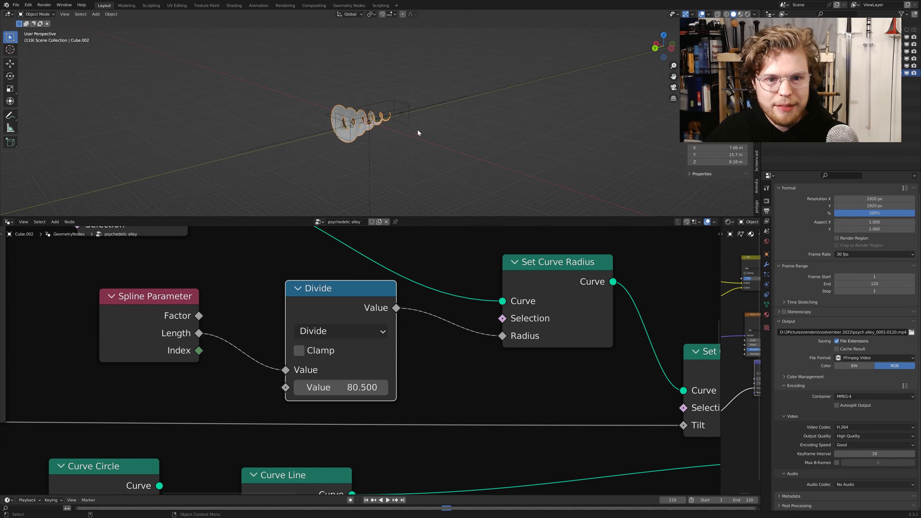
Step: Examine the lower spiral's node chain from Scene Time through Curve to Mesh and Set Material
scroll(251, 373, "down", 3)
middle_click_drag(251, 373, 574, 304)
scroll(317, 360, "down", 3)
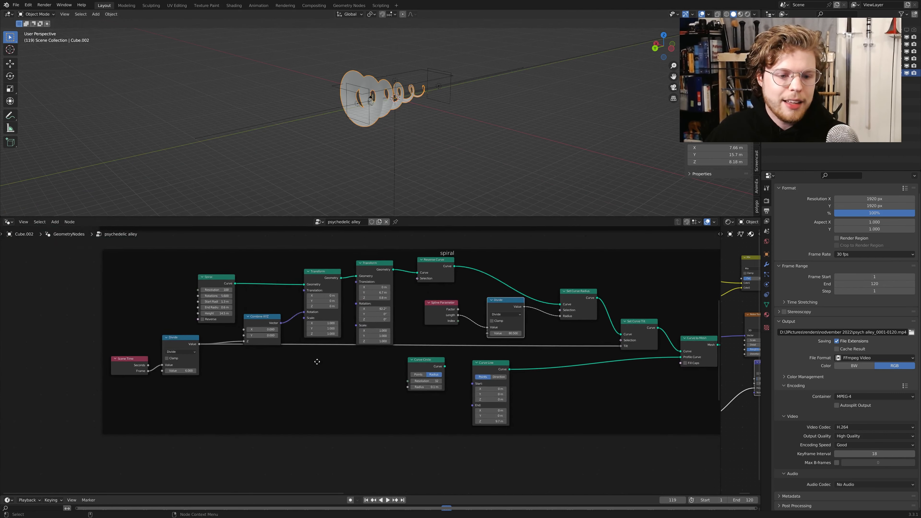
middle_click_drag(317, 360, 400, 355)
left_click_drag(260, 338, 216, 353)
middle_click_drag(480, 355, 437, 350)
scroll(442, 348, "up", 4)
middle_click_drag(627, 366, 370, 373)
scroll(370, 373, "up", 3)
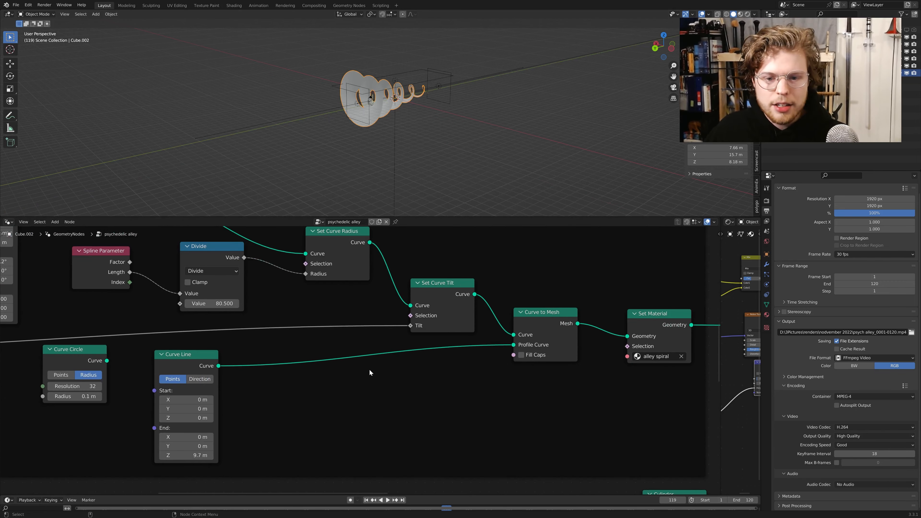
Step: View the tapering spiral from the side and briefly play its animation
scroll(490, 88, "up", 6)
middle_click_drag(489, 89, 468, 186)
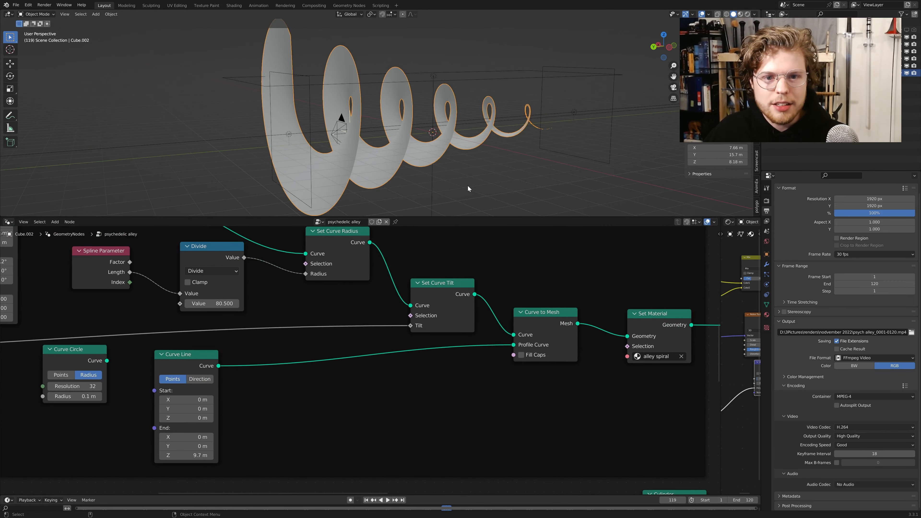
key("space")
key("space")
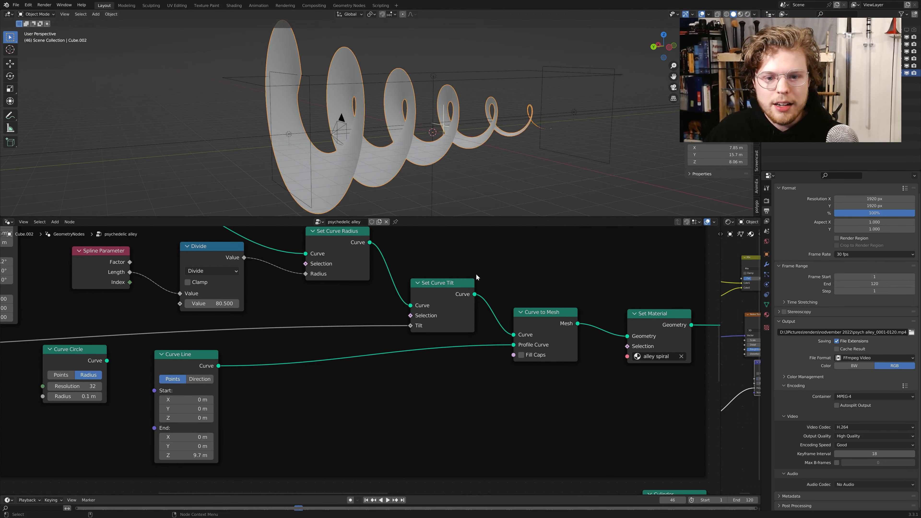
Step: Mute the Set Curve Tilt node and play the animation while viewing the spiral from the front
left_click(462, 285)
key("m")
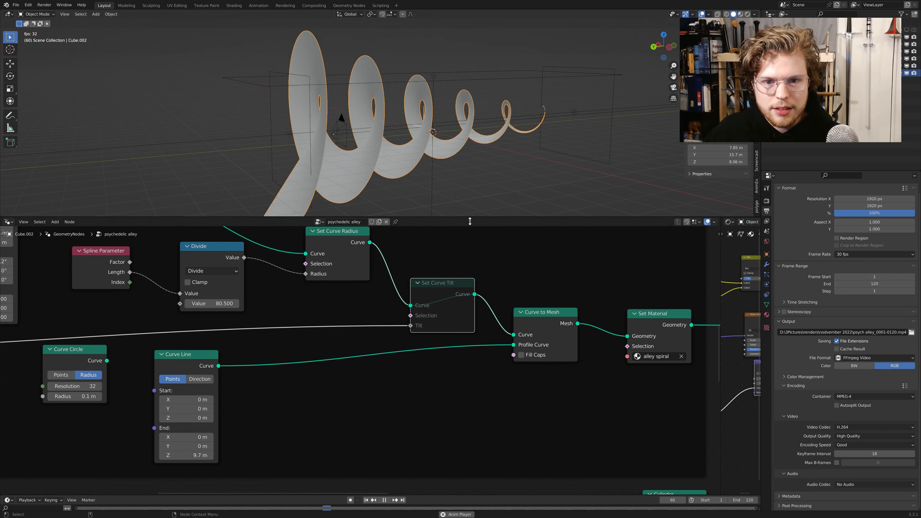
middle_click_drag(485, 170, 519, 107)
key("space")
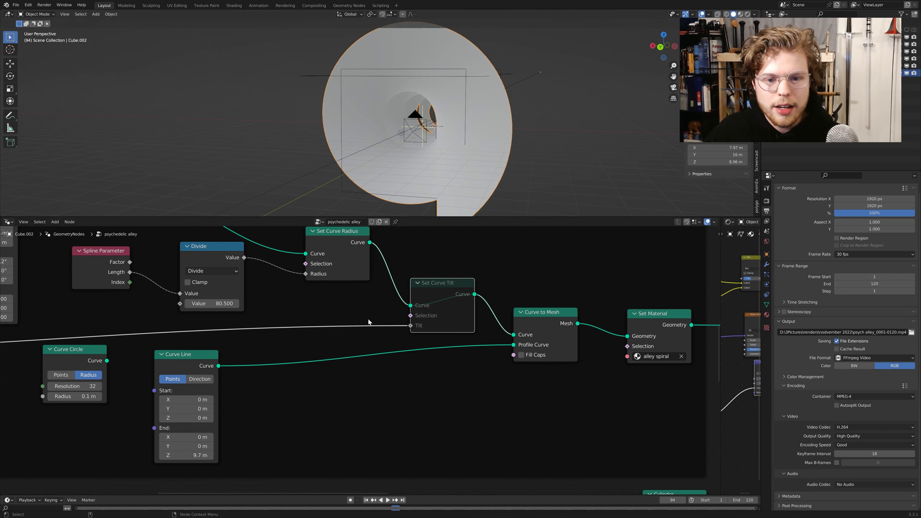
Step: Cut the link into the Tilt input of Set Curve Tilt and re-enable the node
right_click_drag(368, 320, 364, 340, "ctrl")
middle_click_drag(500, 157, 478, 162)
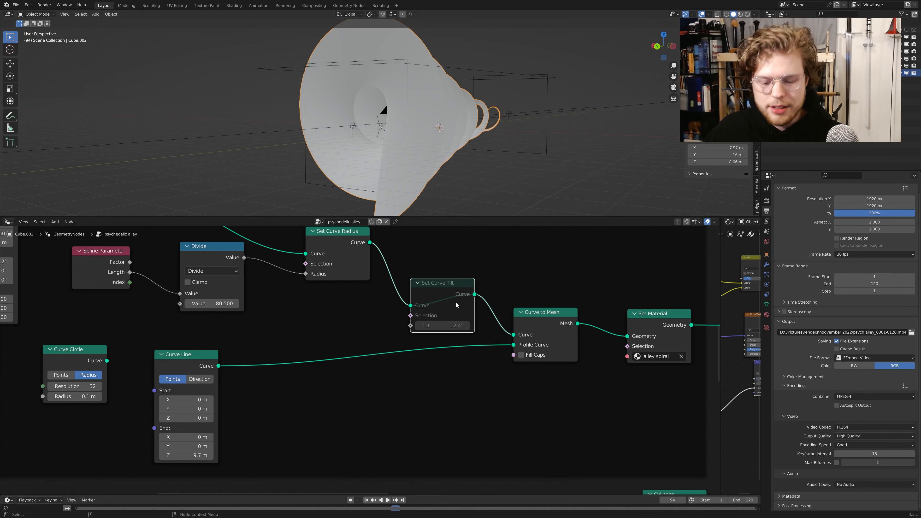
key("m")
middle_click_drag(516, 85, 519, 105)
Step: Set a fixed Tilt of 5.8° on the Set Curve Tilt node and view the spiral from several angles
key("space")
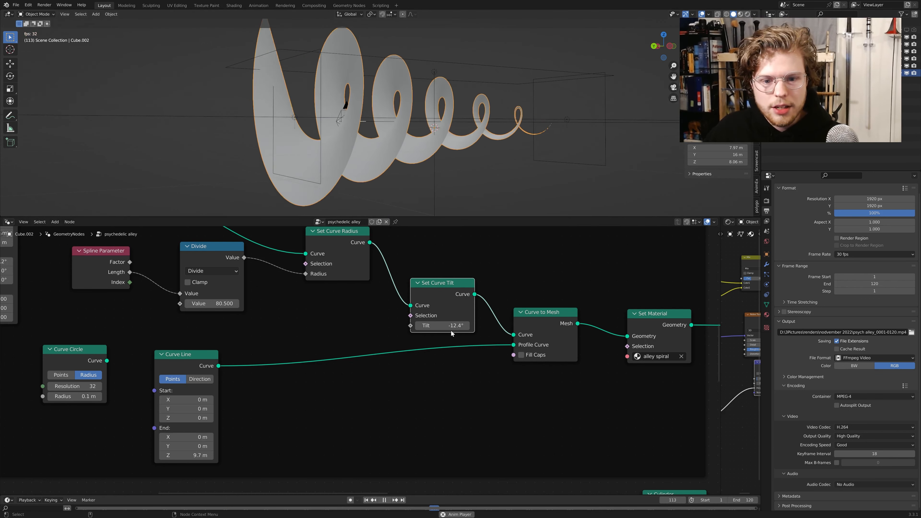
mouse_move(451, 326)
left_mouse_down()
mouse_move(479, 326)
mouse_move(456, 325)
left_mouse_up()
key("space")
middle_click_drag(414, 135, 441, 130)
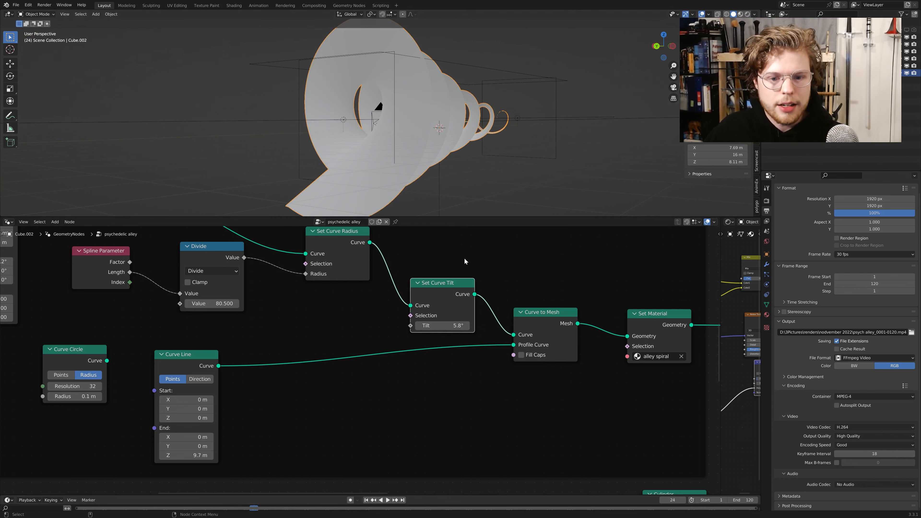
middle_click_drag(479, 154, 516, 155)
scroll(475, 196, "down", 3)
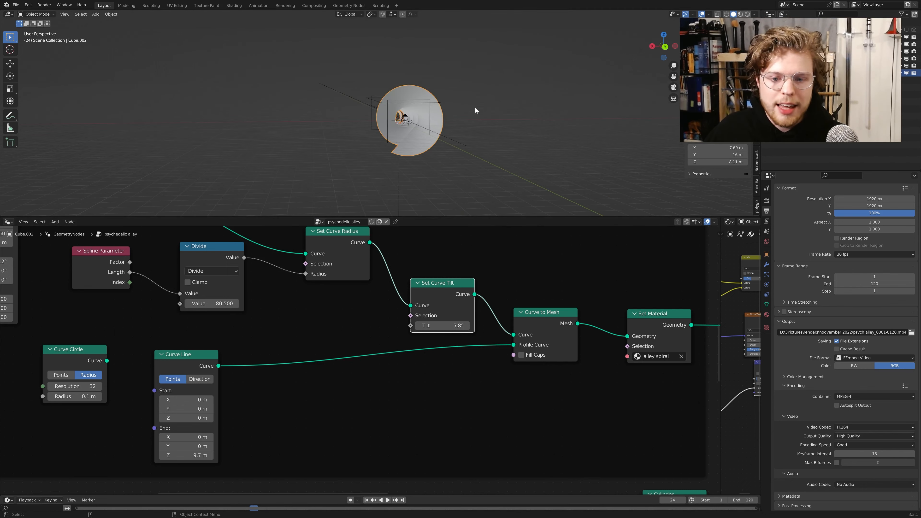
Step: Reconnect the Scene Time Divide node's Value output to the Tilt input of the lower spiral's Set Curve Tilt node
scroll(442, 147, "down", 8)
scroll(437, 140, "up", 8)
scroll(560, 326, "down", 5)
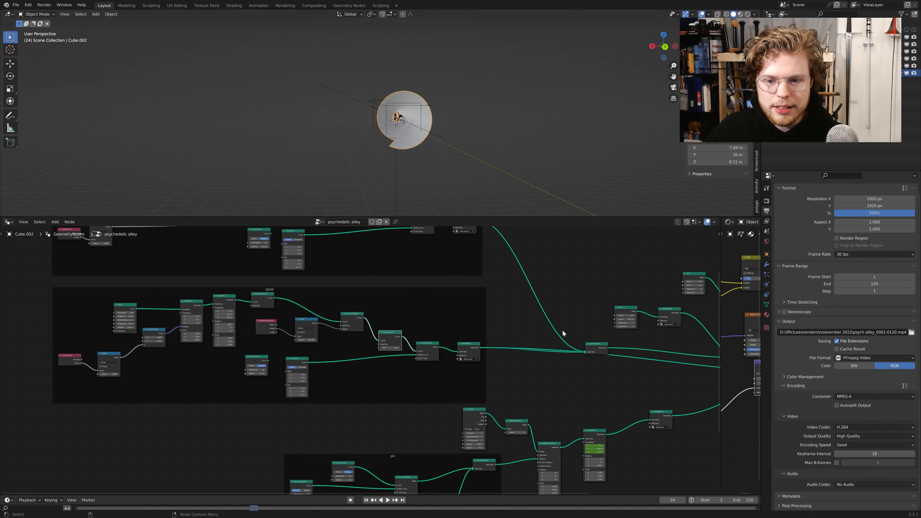
scroll(551, 330, "up", 3)
middle_click_drag(390, 342, 487, 320)
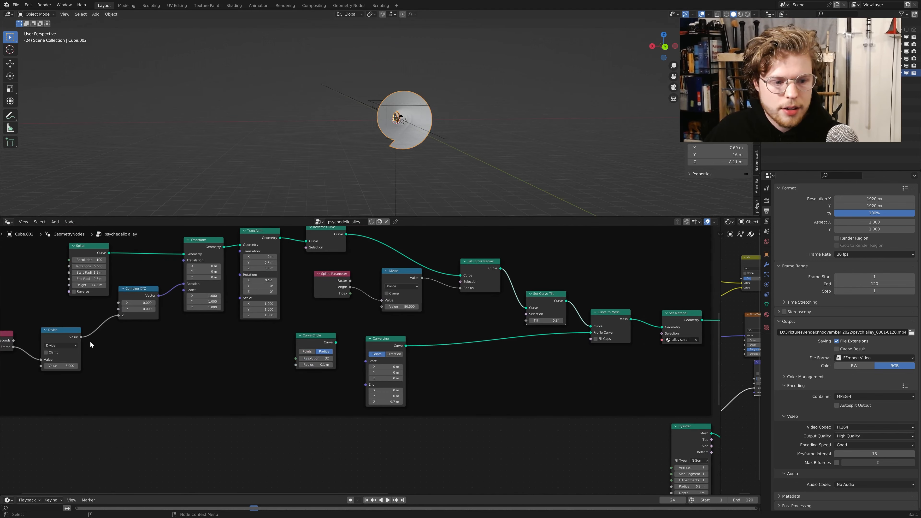
left_click_drag(83, 340, 527, 321)
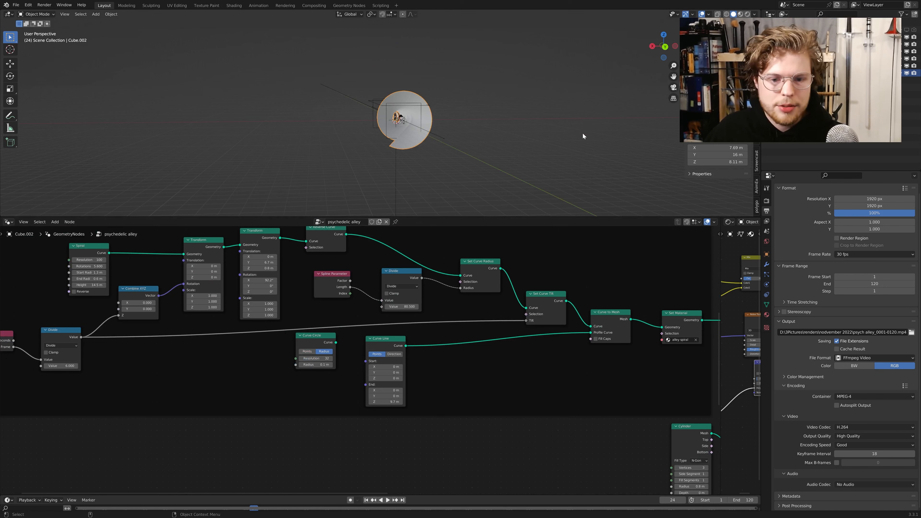
Step: Play the animation briefly and view the spiral's tilt-driven shape up close
middle_click_drag(583, 133, 490, 155)
scroll(544, 132, "up", 6)
key("space")
key("space")
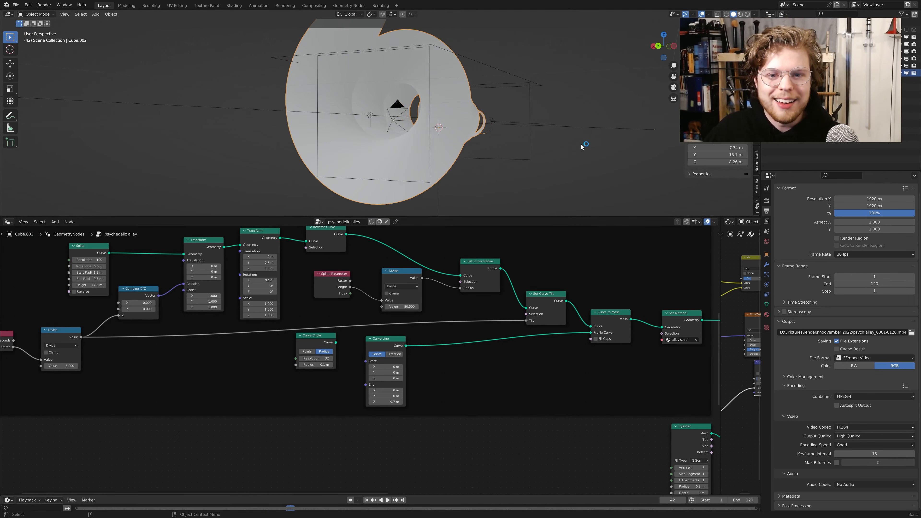
middle_click_drag(584, 146, 530, 92)
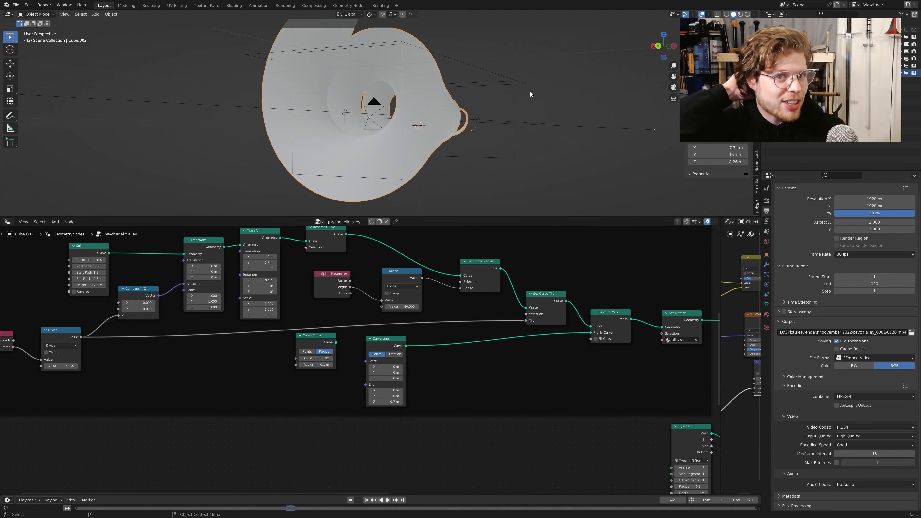
Step: Compare the two spiral frames and preview the output of the node that joins both spirals
scroll(471, 430, "down", 5)
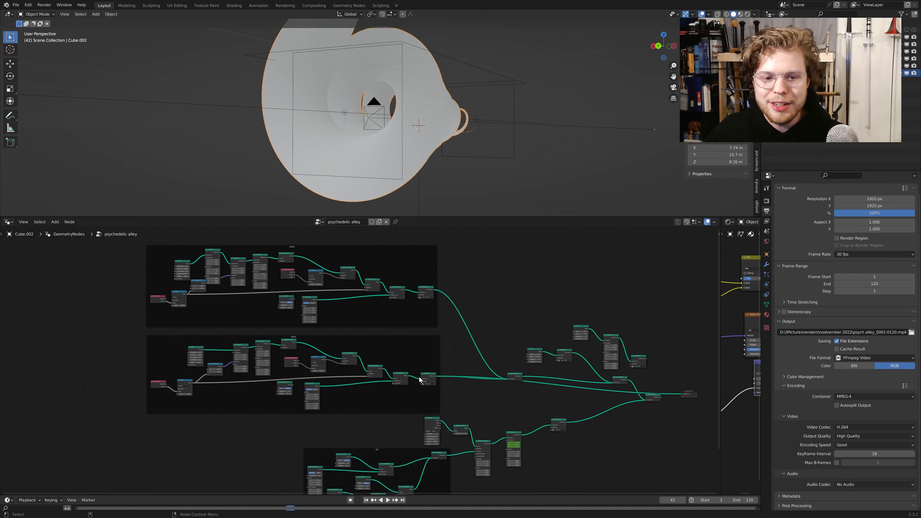
scroll(419, 379, "up", 2)
scroll(468, 386, "up", 6)
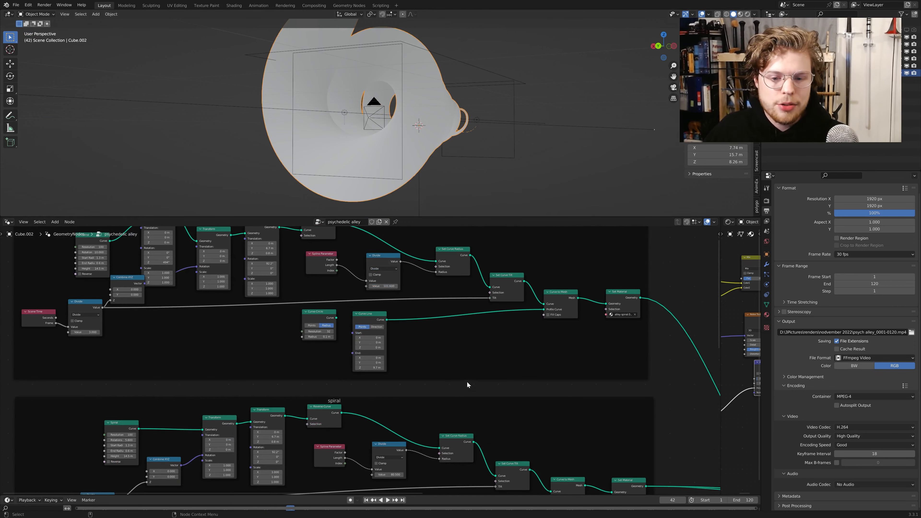
middle_click_drag(373, 348, 356, 351)
scroll(443, 407, "down", 6)
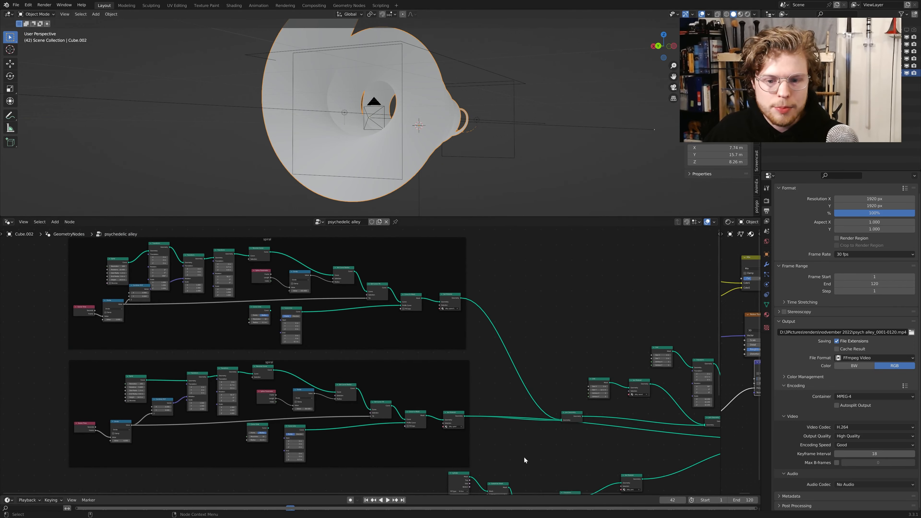
left_click(579, 419, "ctrl+shift")
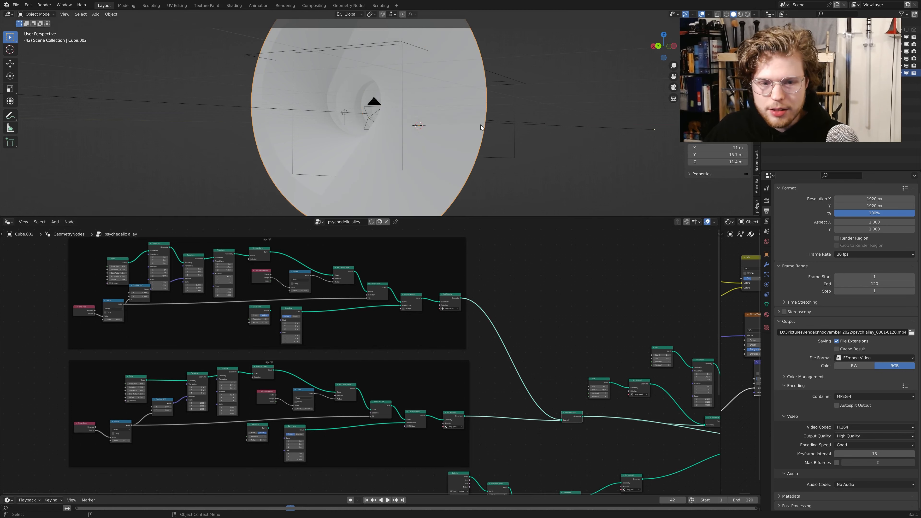
Step: Play the animation of the joined spirals, viewing them from the side and through the camera
key("space")
middle_click_drag(455, 140, 485, 155)
scroll(448, 135, "up", 2)
scroll(443, 137, "down", 4)
scroll(454, 133, "up", 3)
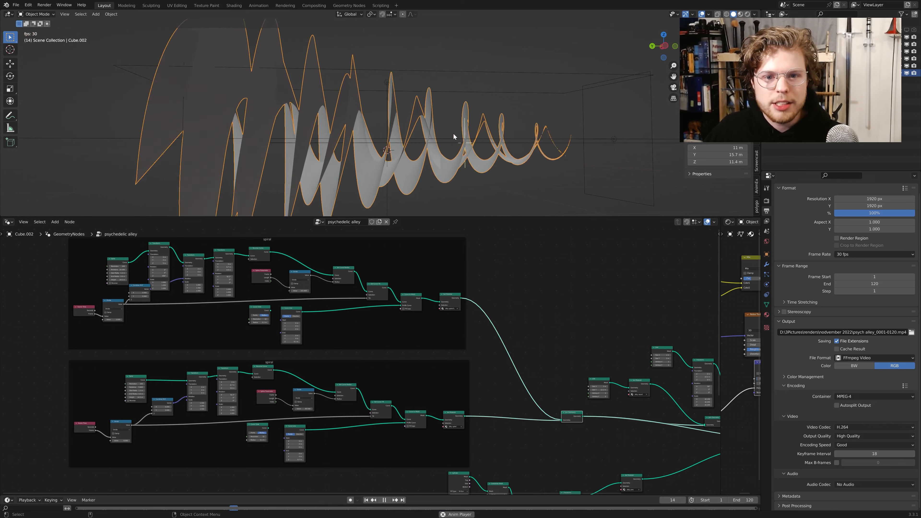
middle_click_drag(432, 123, 459, 126)
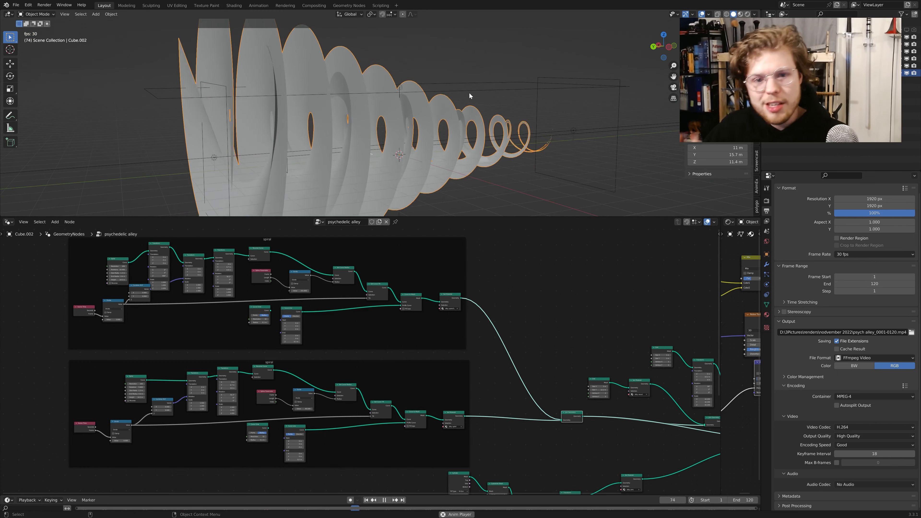
key("KP_0")
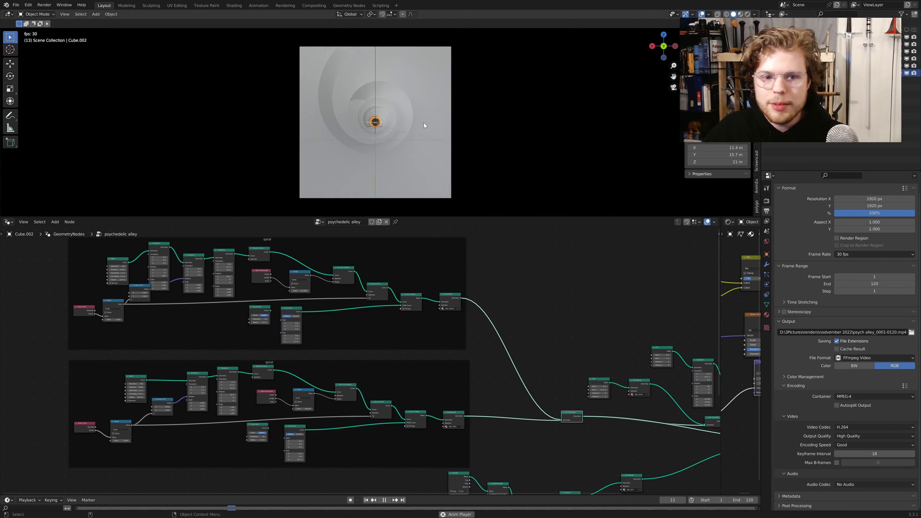
key("space")
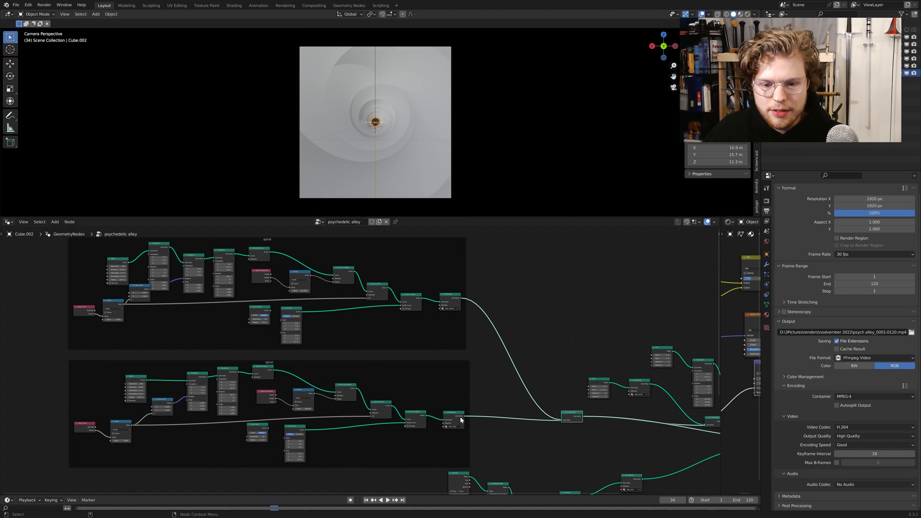
Step: Compare the lower spiral alone with both joined spirals in the camera view during playback
key("space")
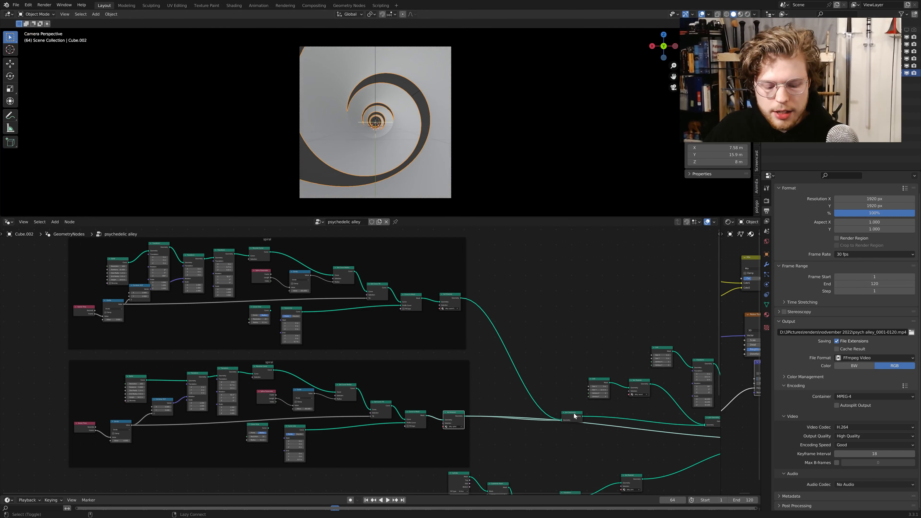
key("space")
scroll(456, 122, "up", 4)
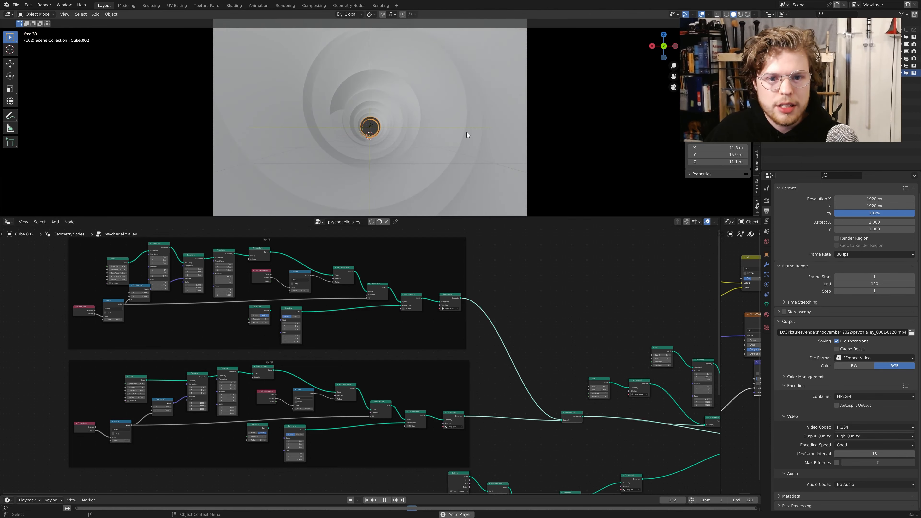
key("space")
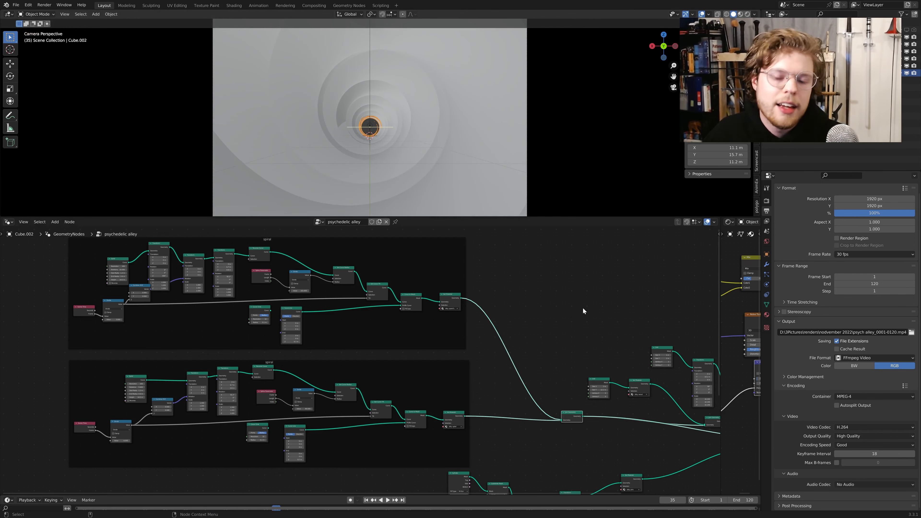
Step: Preview the output of the alley pins Set Material node in the camera view
scroll(583, 309, "down", 2)
scroll(493, 330, "up", 4)
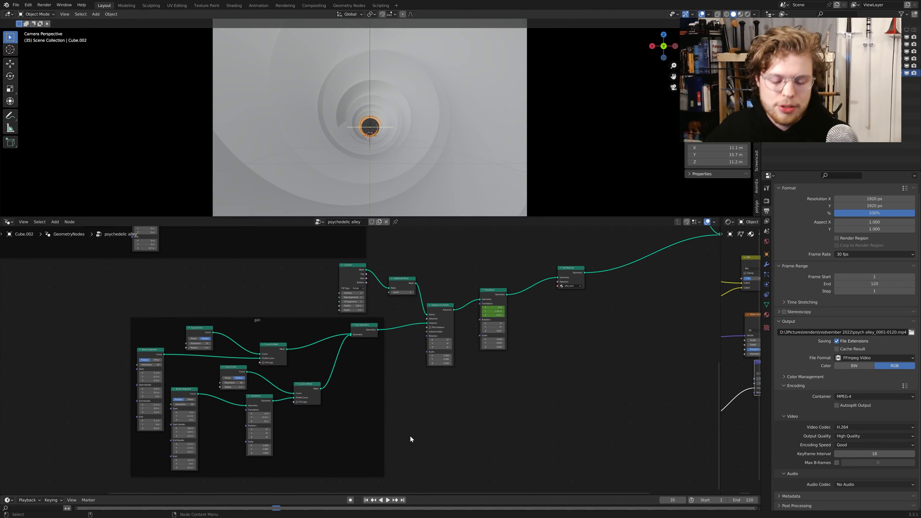
scroll(450, 466, "up", 2)
middle_click_drag(426, 417, 380, 435)
left_click(560, 279, "ctrl+shift")
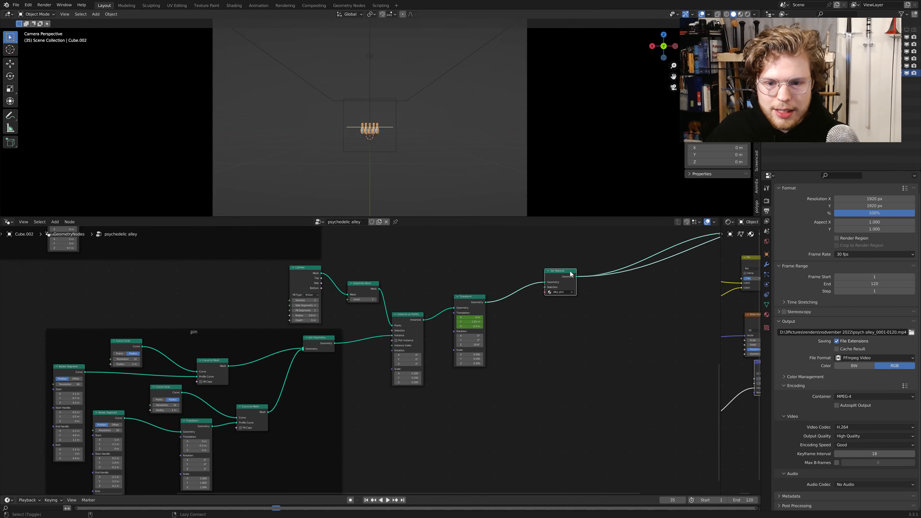
Step: Preview the pin frame's Join Geometry node and view the single bowling pin from the side
scroll(414, 152, "up", 3)
left_click(326, 345, "ctrl+shift")
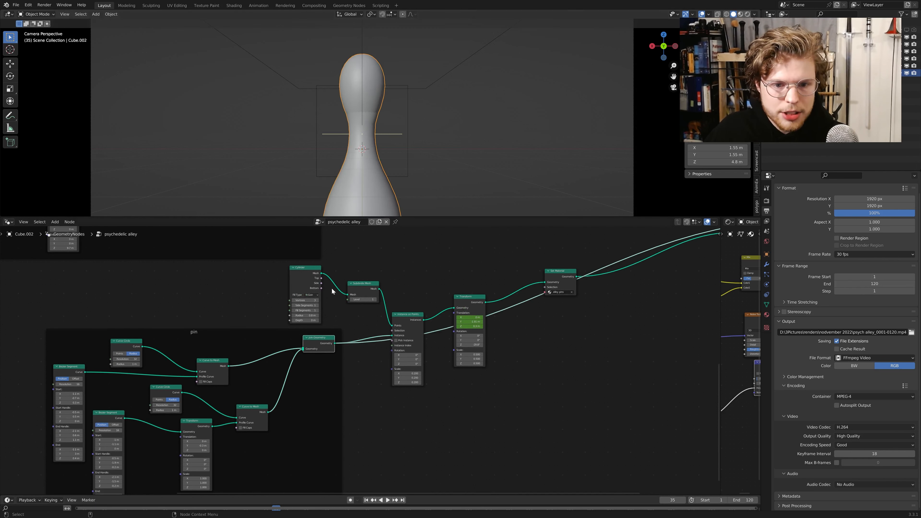
scroll(392, 137, "down", 3)
middle_click_drag(392, 136, 450, 143)
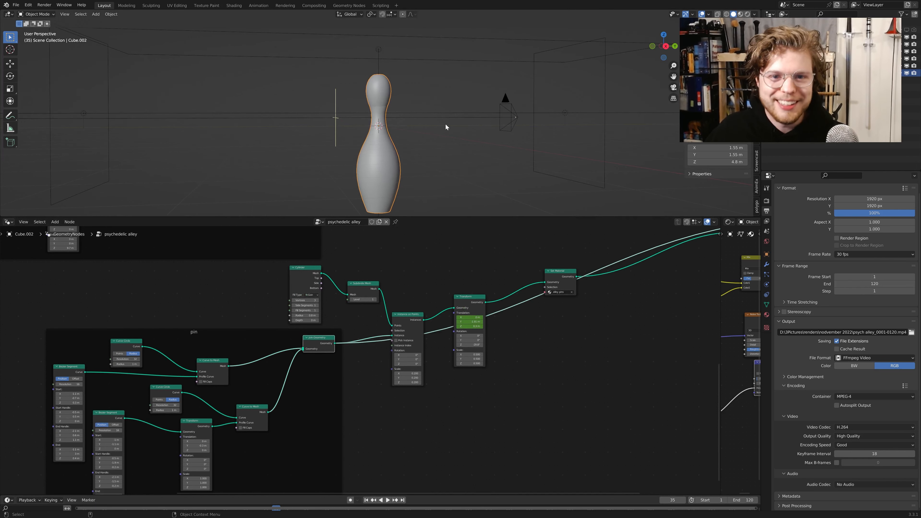
scroll(428, 104, "up", 5)
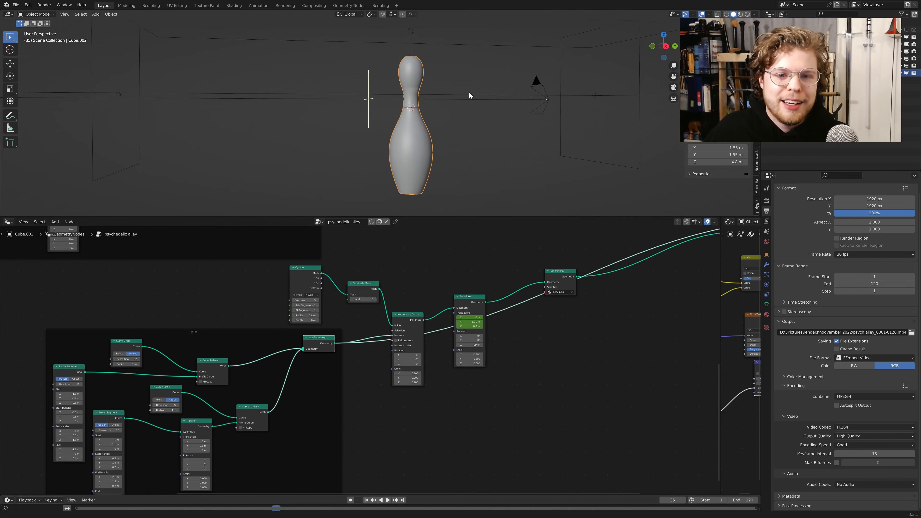
scroll(449, 122, "down", 5)
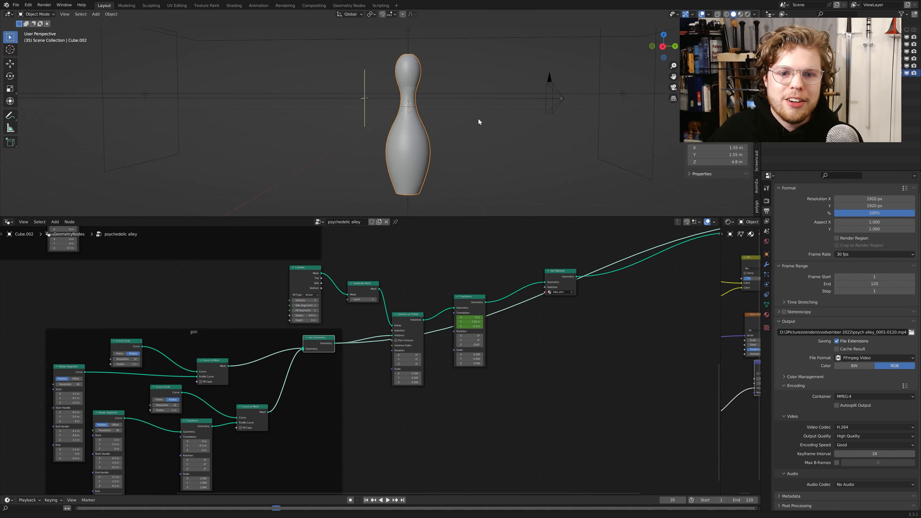
Step: Enable Fill Caps on both Curve to Mesh nodes in the pin frame
scroll(421, 109, "up", 4)
middle_click_drag(421, 109, 406, 65)
scroll(346, 338, "up", 2)
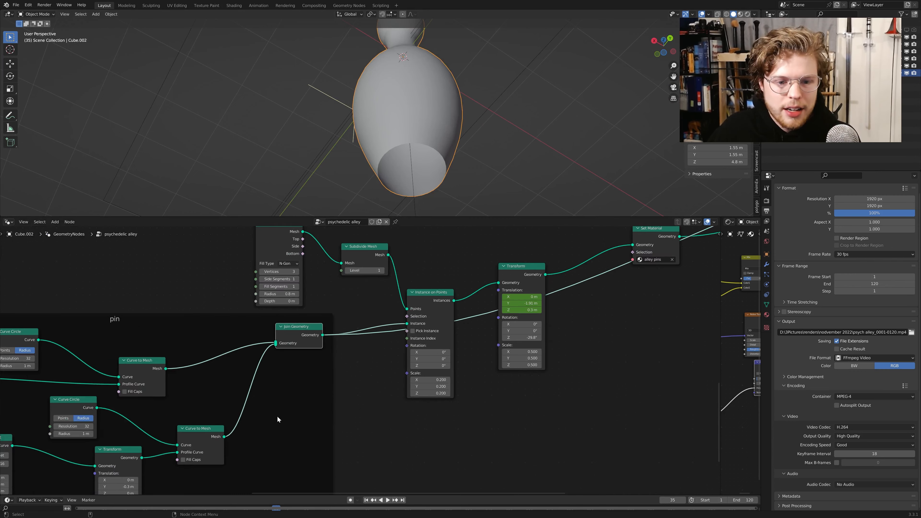
middle_click_drag(277, 417, 400, 370)
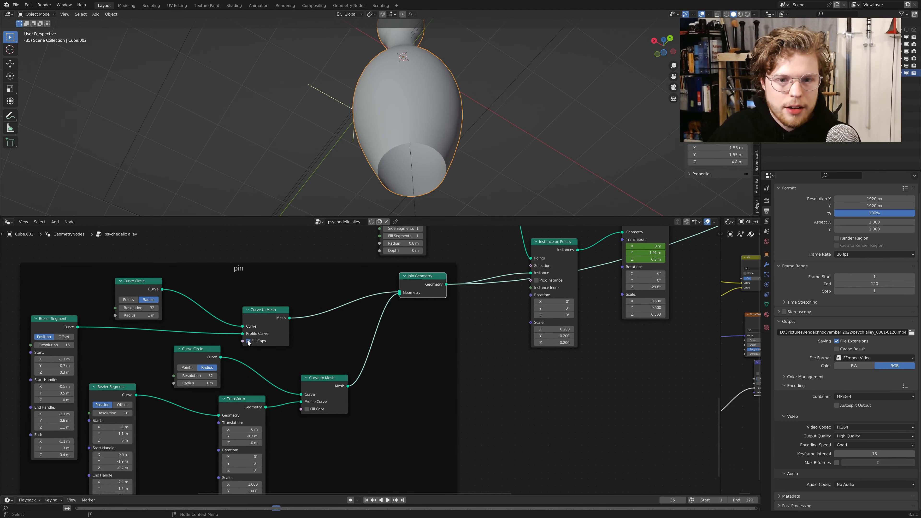
left_click(307, 409)
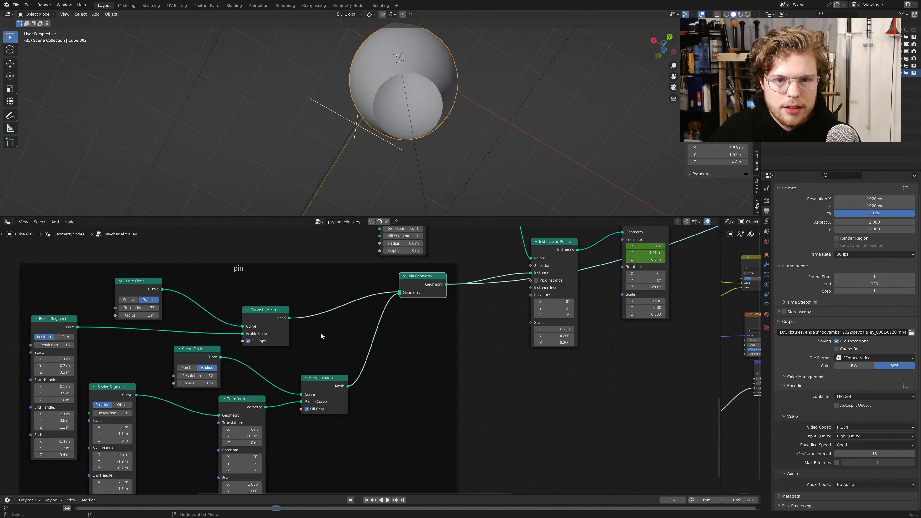
Step: Disable Fill Caps on both Curve to Mesh nodes in the pin frame and check the open-ended pin
left_click(249, 341)
scroll(411, 117, "down", 4)
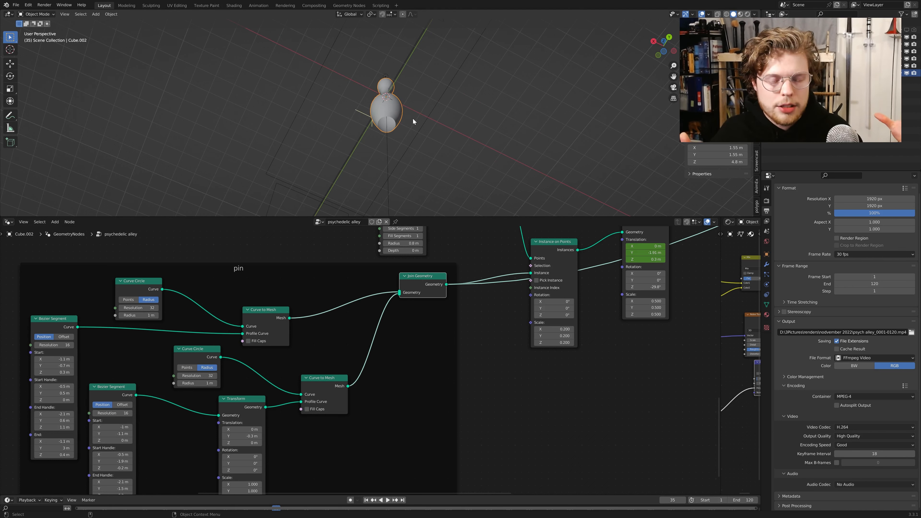
scroll(426, 142, "up", 2)
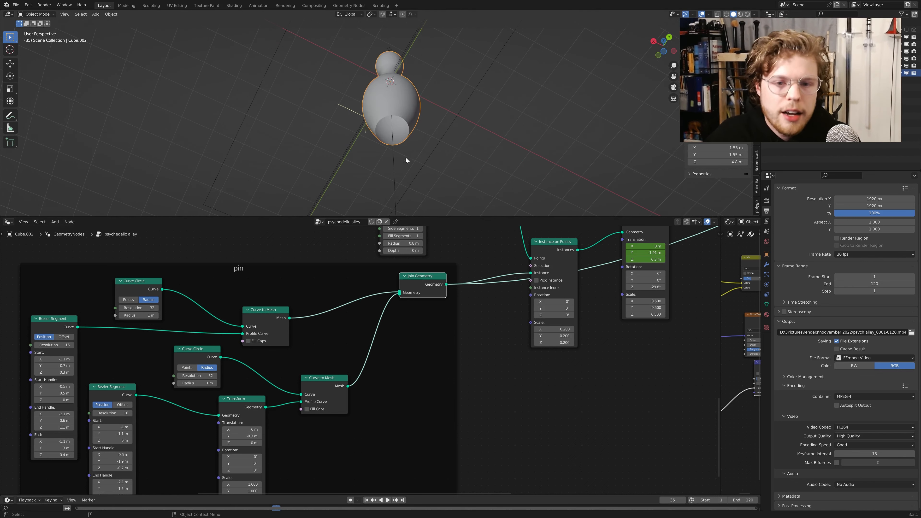
middle_click_drag(445, 137, 408, 152)
scroll(424, 141, "down", 3)
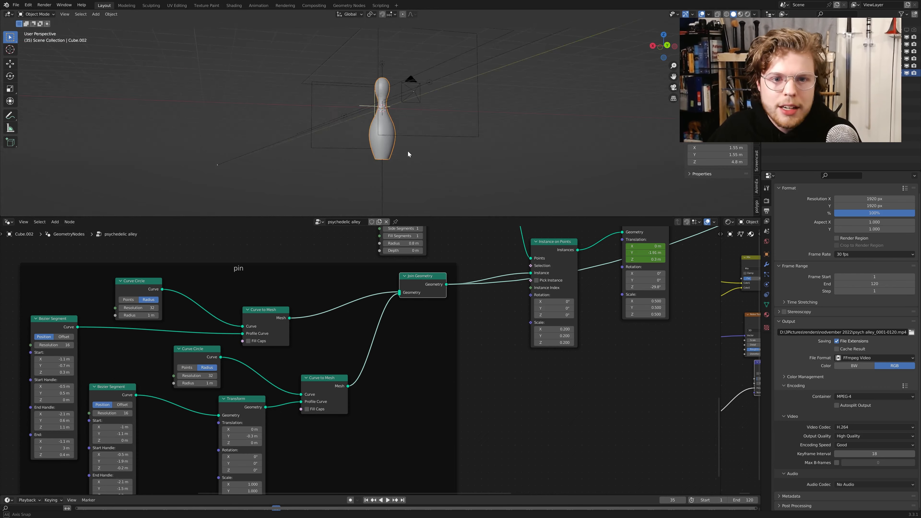
Step: Preview the pin body's Bezier Segment, the one feeding the first Curve to Mesh node, and view its profile curve
middle_click_drag(233, 384, 401, 337)
scroll(390, 347, "up", 3)
middle_click_drag(259, 328, 329, 350)
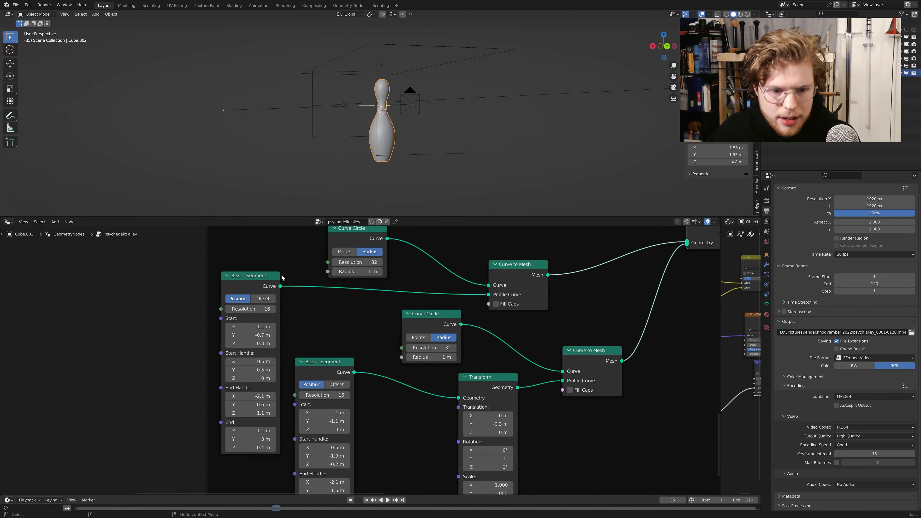
scroll(351, 339, "down", 1)
left_click(285, 304, "ctrl+shift")
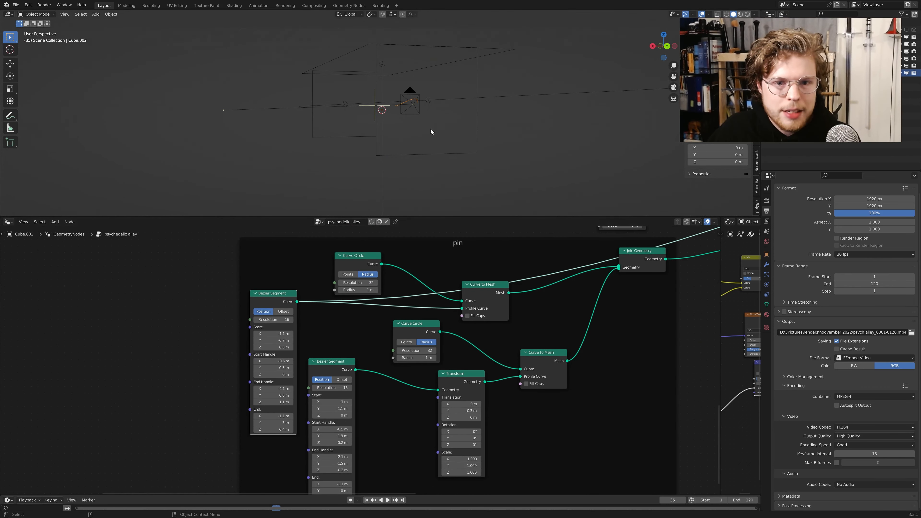
middle_click_drag(431, 129, 417, 106)
scroll(401, 149, "up", 5)
scroll(359, 328, "down", 3)
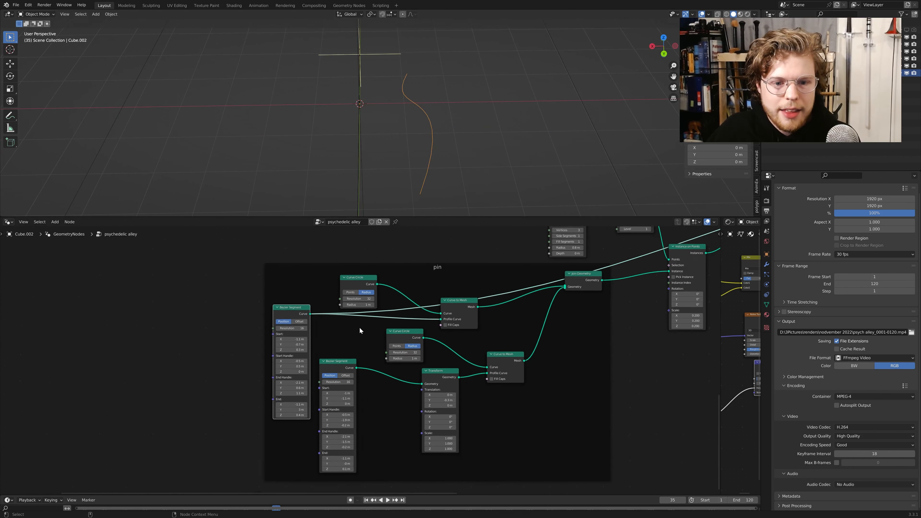
Step: Preview the output of the pin body's Curve to Mesh node and view the body mesh
middle_click_drag(360, 327, 304, 329)
left_click(414, 306, "ctrl+shift")
middle_click_drag(436, 126, 454, 76, "shift")
middle_click_drag(425, 350, 400, 355)
scroll(400, 356, "up", 1)
scroll(400, 359, "up", 1)
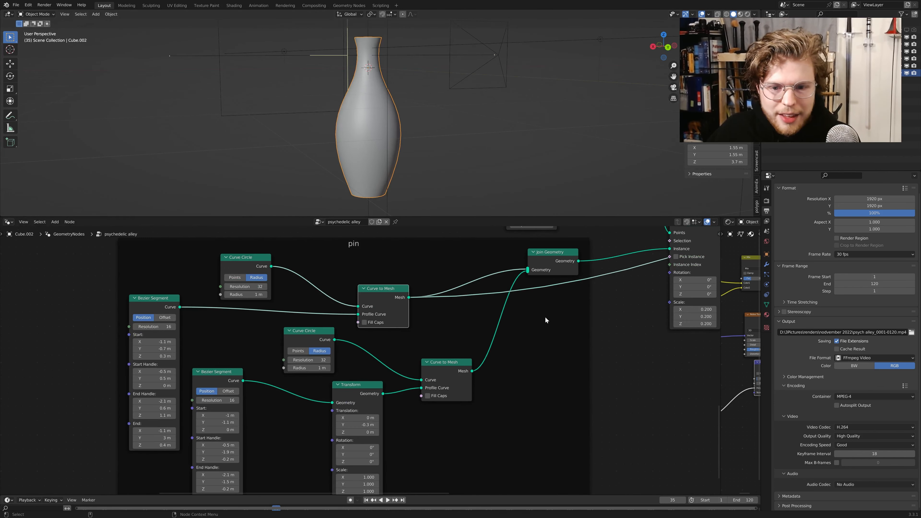
Step: Preview the pin head's Bezier Segment and inspect its curve up close
middle_click_drag(292, 391, 318, 343)
left_click(246, 331, "ctrl+shift")
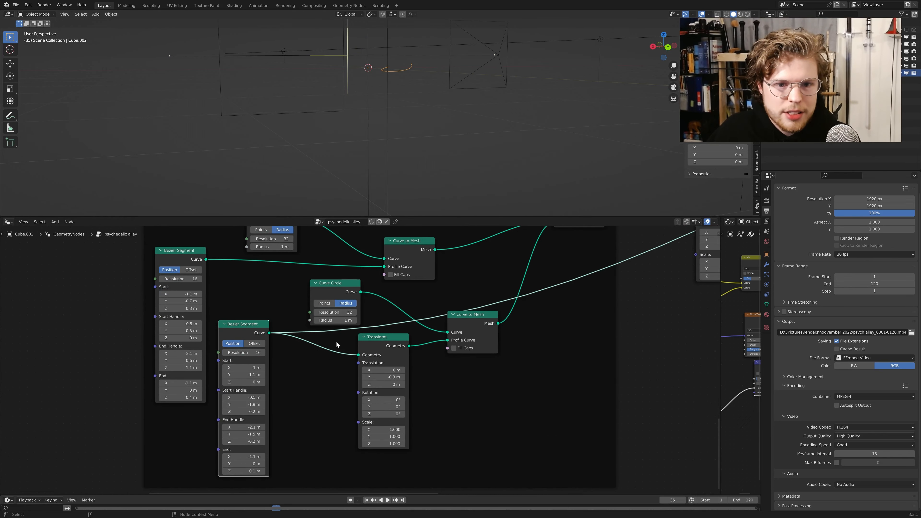
middle_click_drag(415, 203, 388, 117)
scroll(406, 142, "up", 4)
scroll(366, 148, "up", 3)
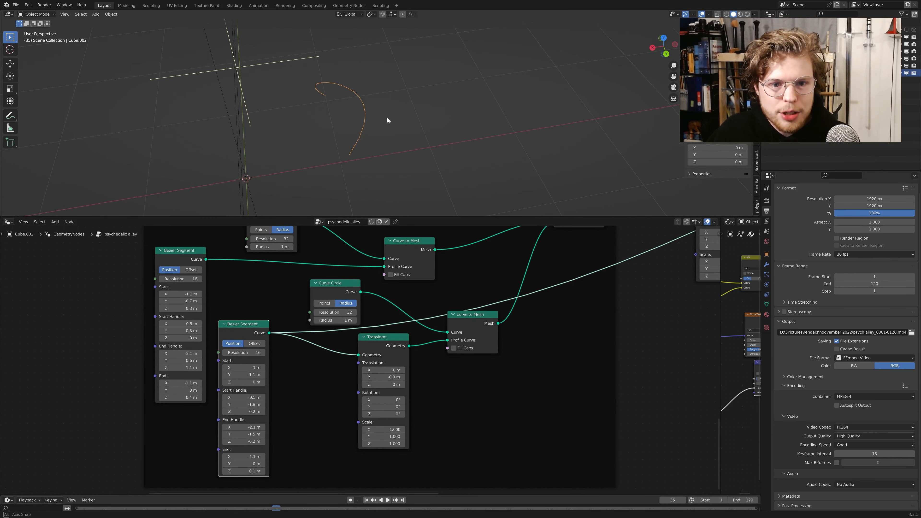
Step: Preview the output of the pin head's Curve to Mesh node and view the head mesh from the side
left_click(474, 322, "ctrl+shift")
scroll(501, 338, "down", 2)
left_click_drag(343, 309, 351, 310)
middle_click_drag(280, 119, 468, 181)
scroll(279, 88, "down", 5)
Step: Preview the pin frame's Join Geometry node to view head and body together
middle_click_drag(513, 340, 457, 393)
scroll(433, 362, "up", 1)
scroll(355, 367, "up", 1)
left_click(450, 300, "ctrl+shift")
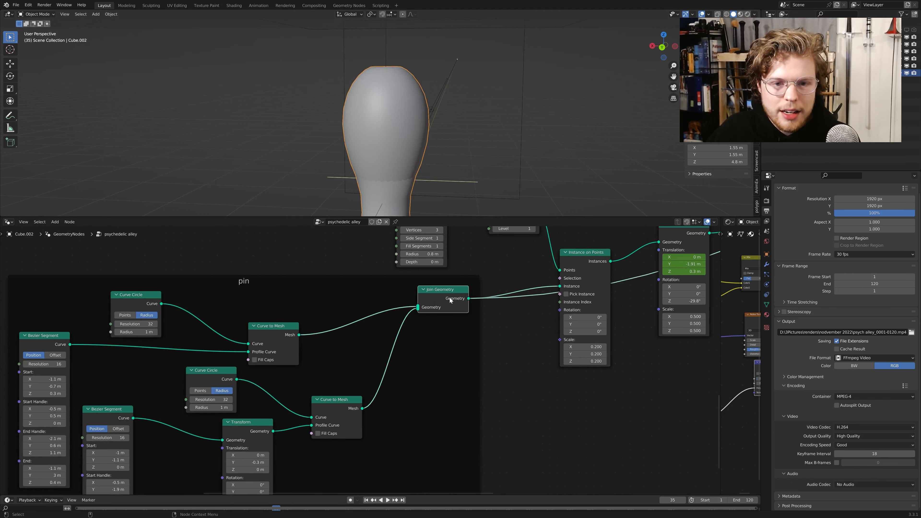
middle_click_drag(418, 153, 431, 92)
Step: Try other handle values on the pin body's Bezier Segment, such as a Start Handle X of -0.8 m
middle_click_drag(322, 332, 395, 301)
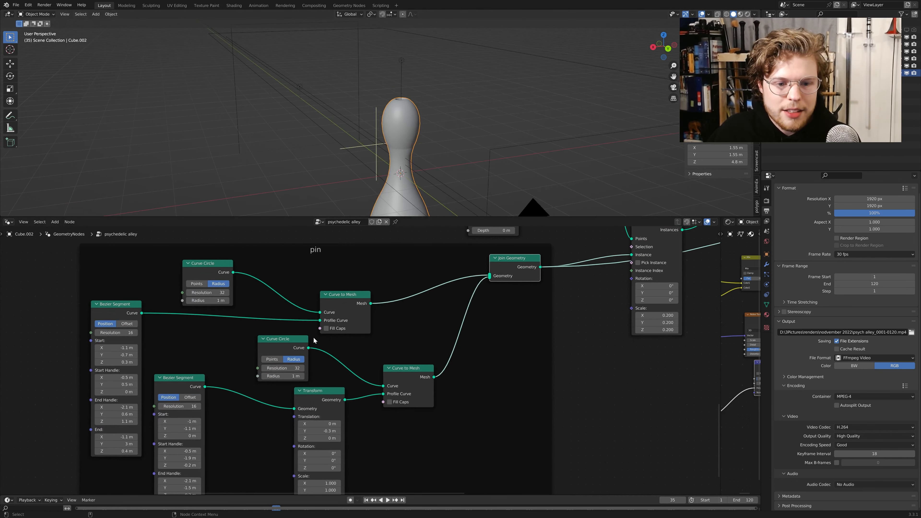
middle_click_drag(362, 370, 436, 347)
left_click_drag(188, 354, 180, 354)
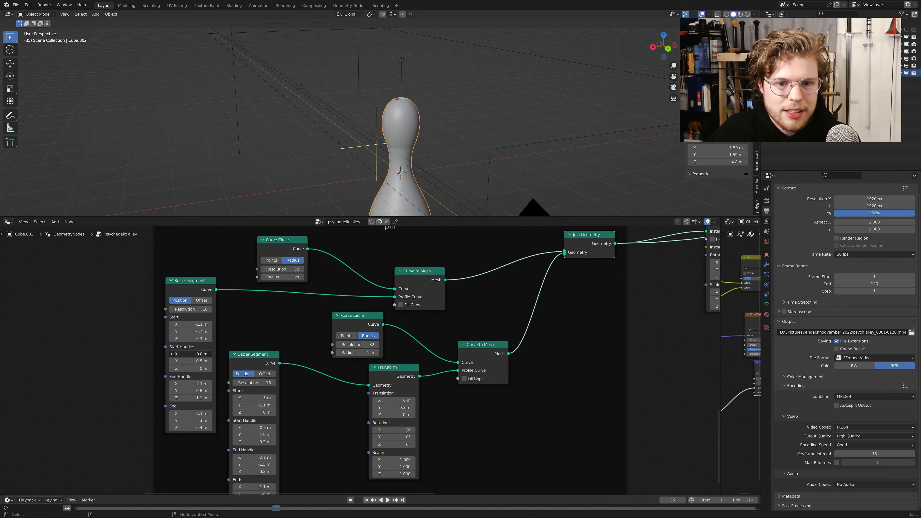
middle_click_drag(451, 187, 502, 74, "shift")
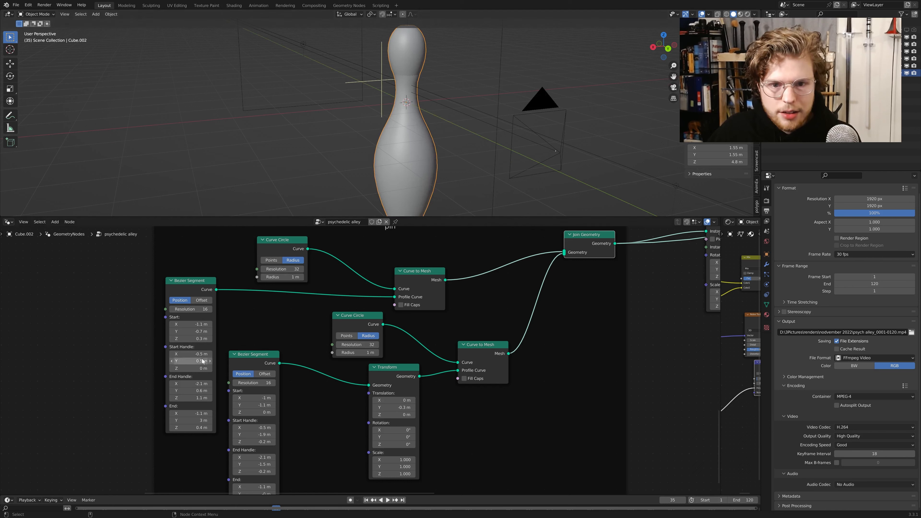
mouse_move(186, 391)
left_mouse_down()
mouse_move(165, 392)
mouse_move(187, 392)
left_mouse_up()
Step: Examine the shape of the joined bowling pin from several sides
scroll(397, 186, "down", 5)
middle_click_drag(397, 185, 463, 173)
scroll(422, 177, "up", 5)
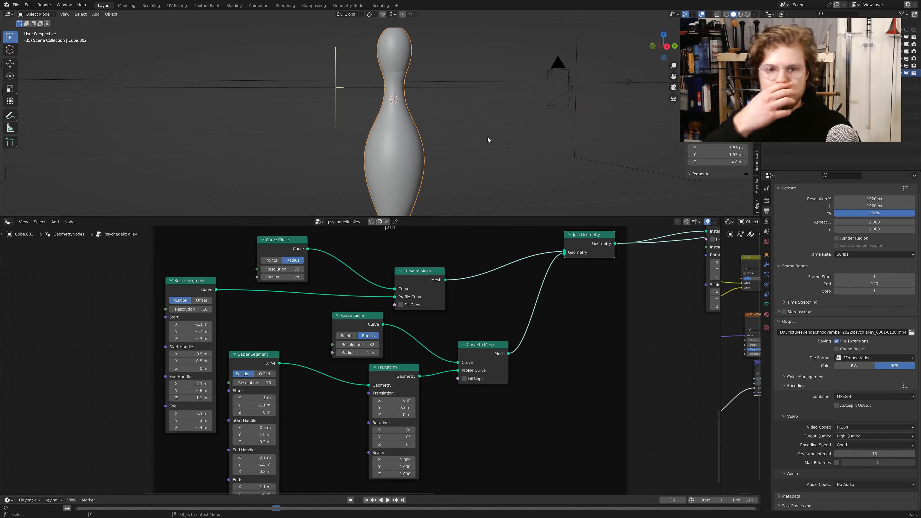
middle_click_drag(525, 132, 485, 145)
scroll(525, 135, "down", 3)
scroll(458, 117, "up", 4)
scroll(485, 144, "down", 2)
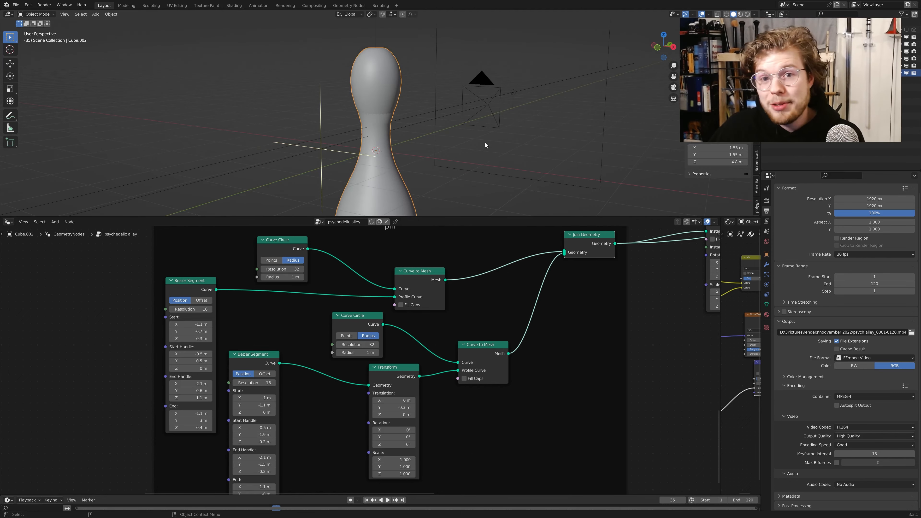
Step: Preview the Cylinder node that supplies the pin layout and view its triangle from above
scroll(487, 348, "down", 6)
middle_click_drag(573, 301, 418, 321)
scroll(418, 321, "up", 5)
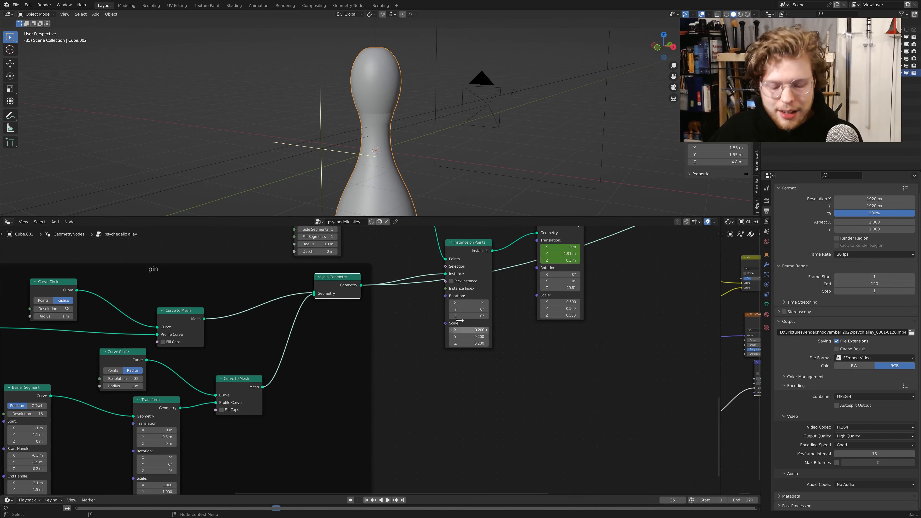
middle_click_drag(393, 274, 392, 350)
left_click(320, 259, "ctrl+shift")
middle_click_drag(396, 143, 448, 165)
scroll(406, 172, "up", 4)
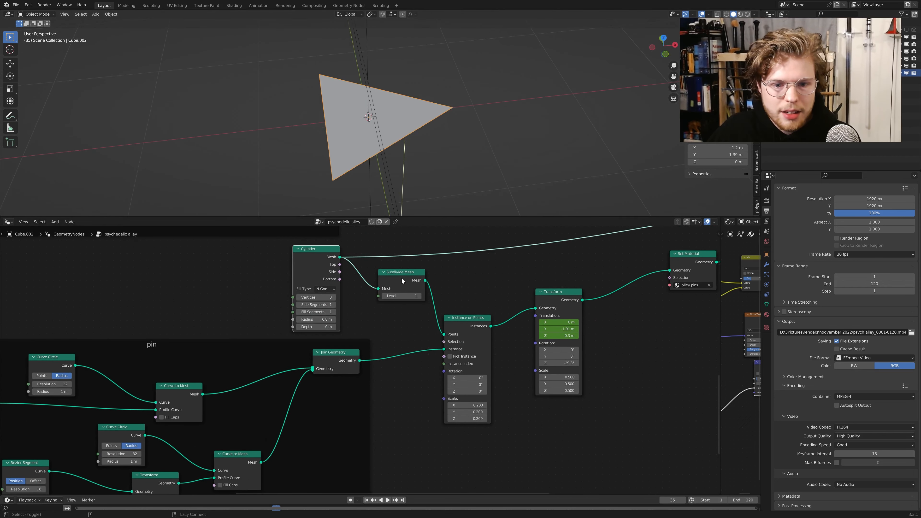
Step: Preview the Subdivide Mesh node, followed by the Instance on Points node, and inspect the pin arrangement
left_click(415, 283, "ctrl+shift")
left_click(469, 328, "ctrl+shift")
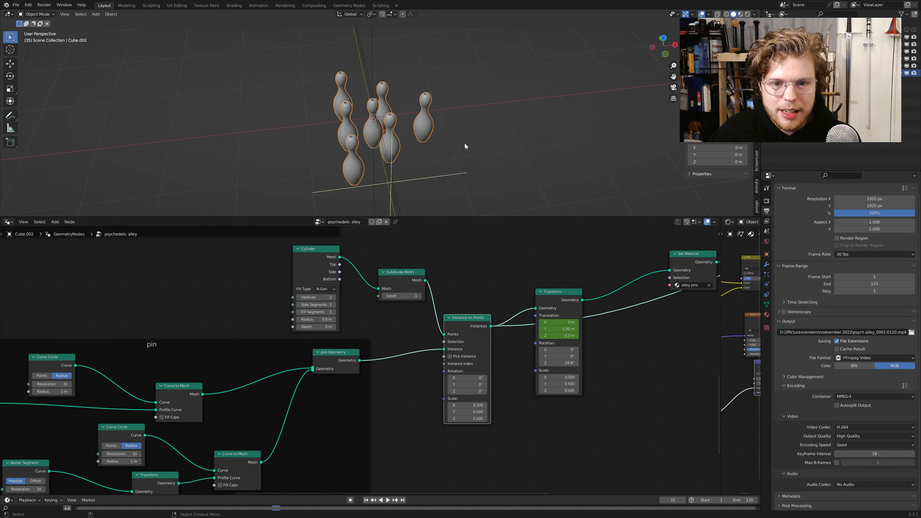
middle_click_drag(465, 145, 424, 127)
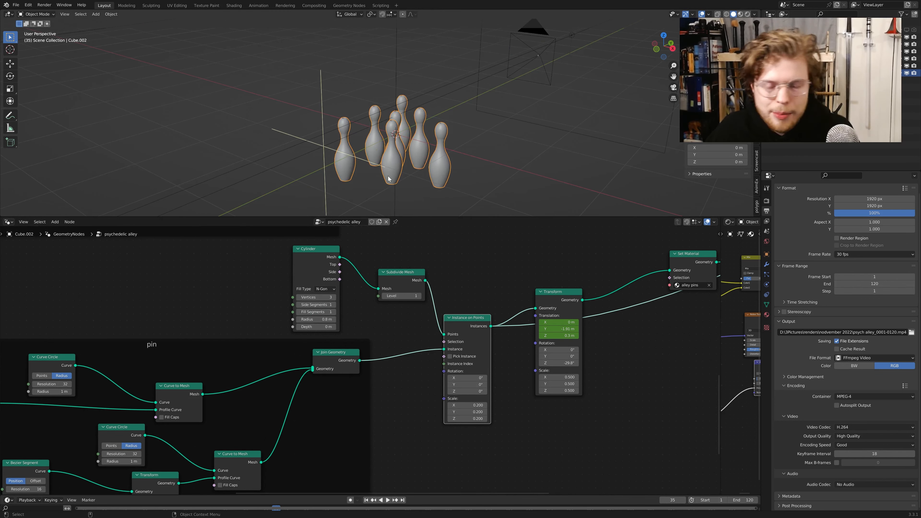
middle_click_drag(388, 177, 444, 146)
Step: Preview the alley pins Set Material node and inspect the Transform node that positions the pins
middle_click_drag(594, 289, 401, 295)
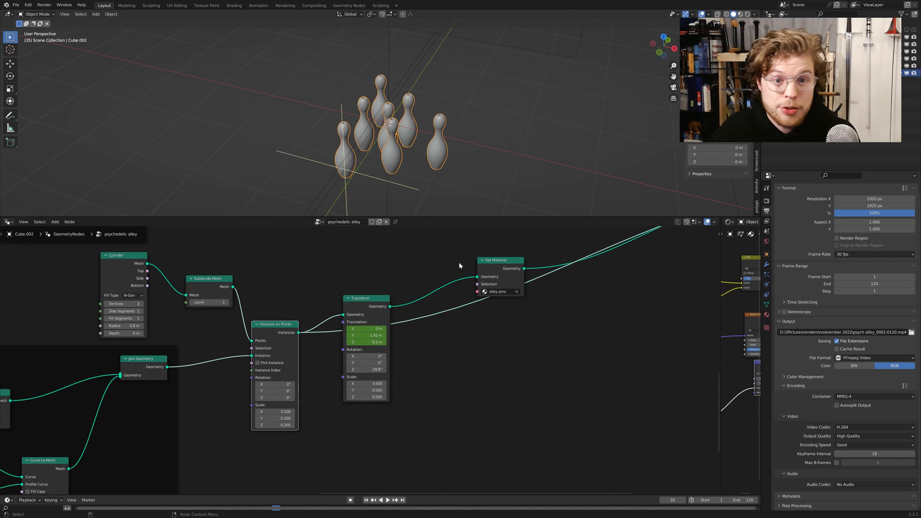
middle_click_drag(445, 322, 357, 398)
left_click(423, 345, "ctrl+shift")
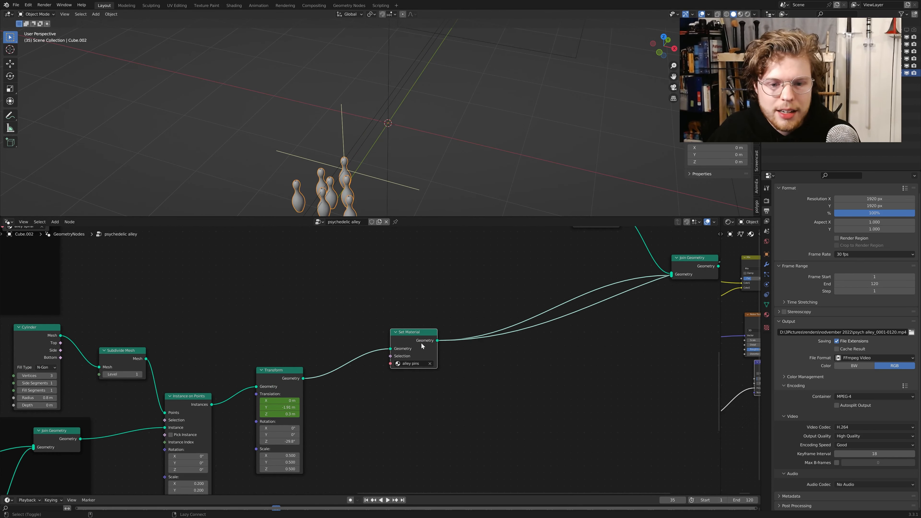
middle_click_drag(550, 395, 529, 400)
middle_click_drag(414, 450, 531, 344)
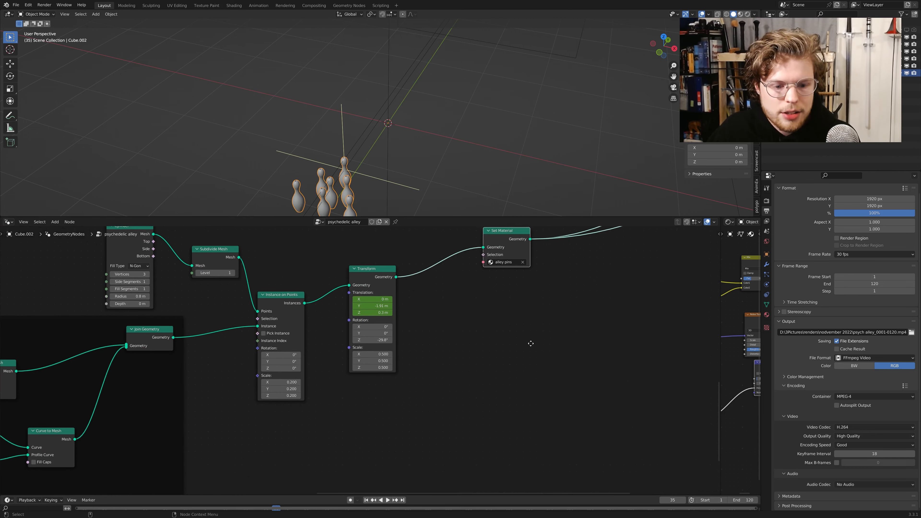
scroll(406, 380, "up", 1)
Step: Play the pin animation up to frame 103, stop it and examine the pins relative to the camera
key("space")
scroll(407, 149, "down", 4)
middle_click_drag(541, 145, 471, 127)
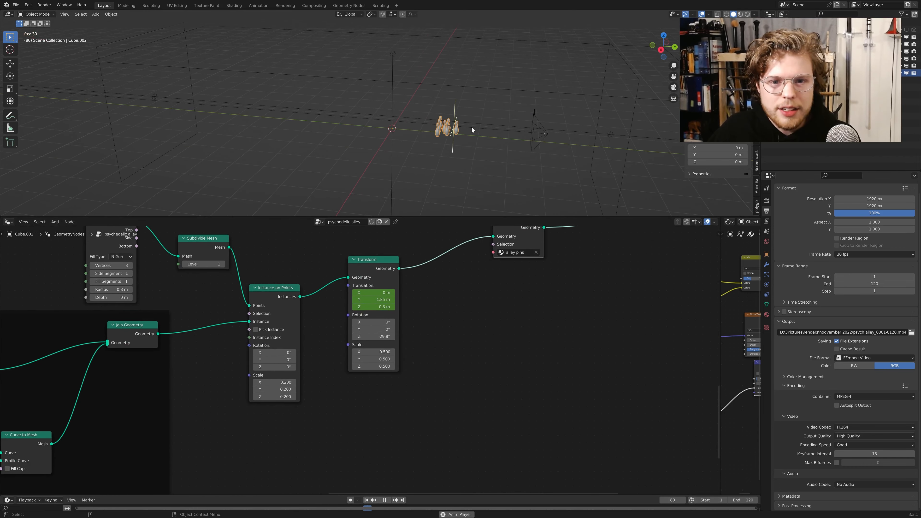
scroll(534, 137, "up", 5)
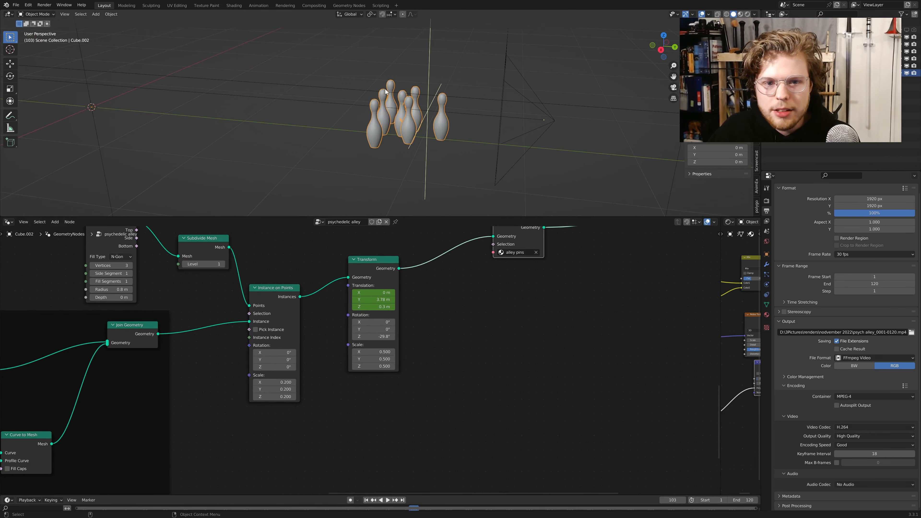
middle_click_drag(465, 95, 482, 124)
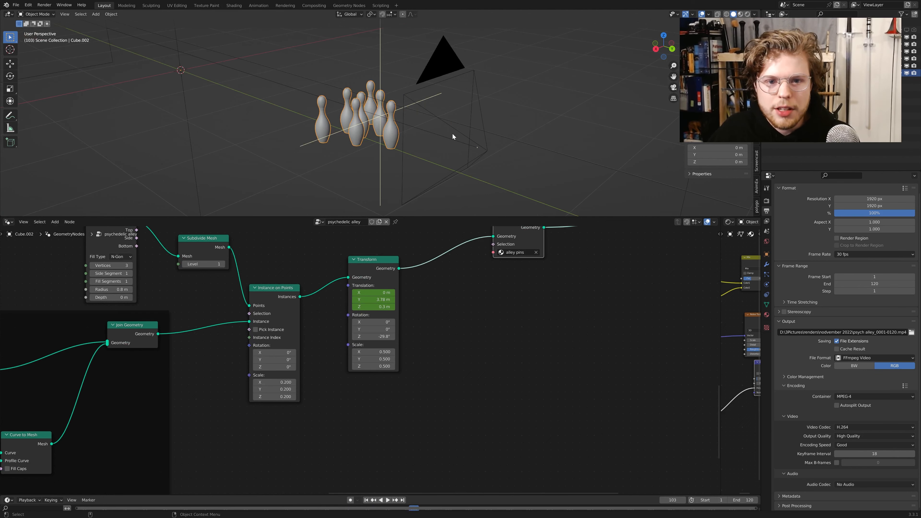
scroll(369, 136, "down", 5)
middle_click_drag(407, 137, 439, 137)
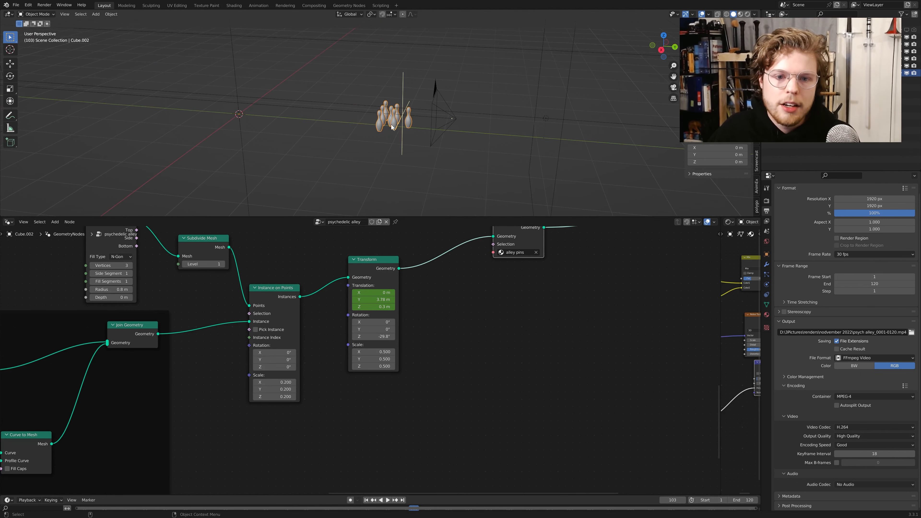
scroll(472, 115, "up", 5)
scroll(471, 127, "down", 8)
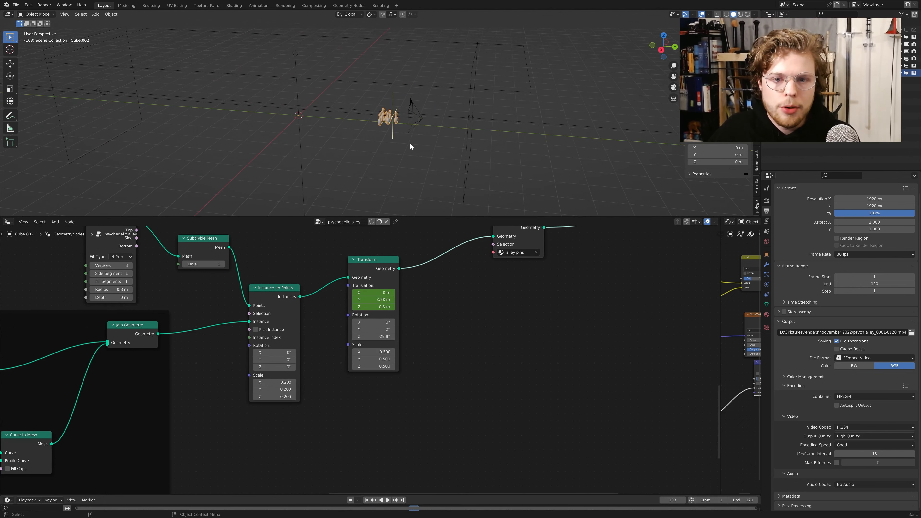
scroll(475, 129, "up", 4)
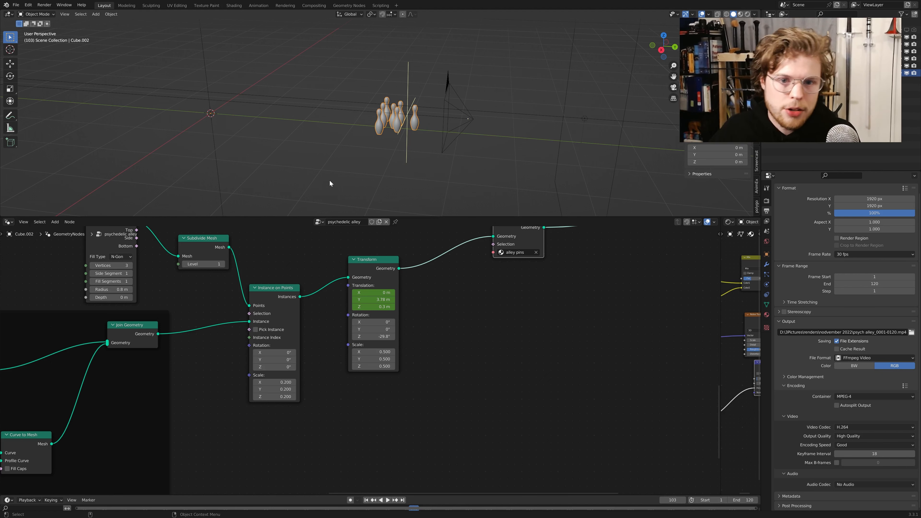
Step: Replay the pins' movement along the alley while viewing it from another angle, stopping at frame 47
key("space")
middle_click_drag(488, 139, 458, 136)
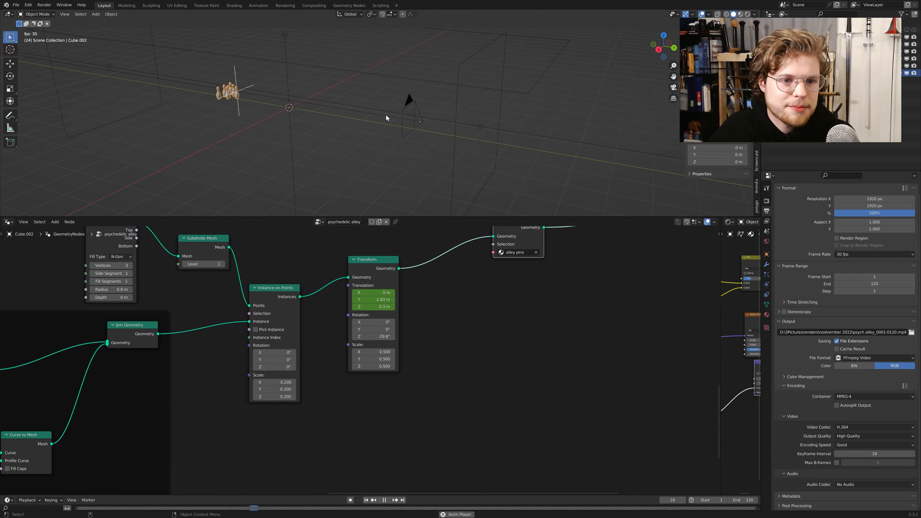
middle_click_drag(343, 122, 374, 130)
key("space")
middle_click_drag(588, 141, 541, 143)
Step: Preview the alley wood Set Material node and view the floor strip during playback
scroll(557, 296, "down", 8)
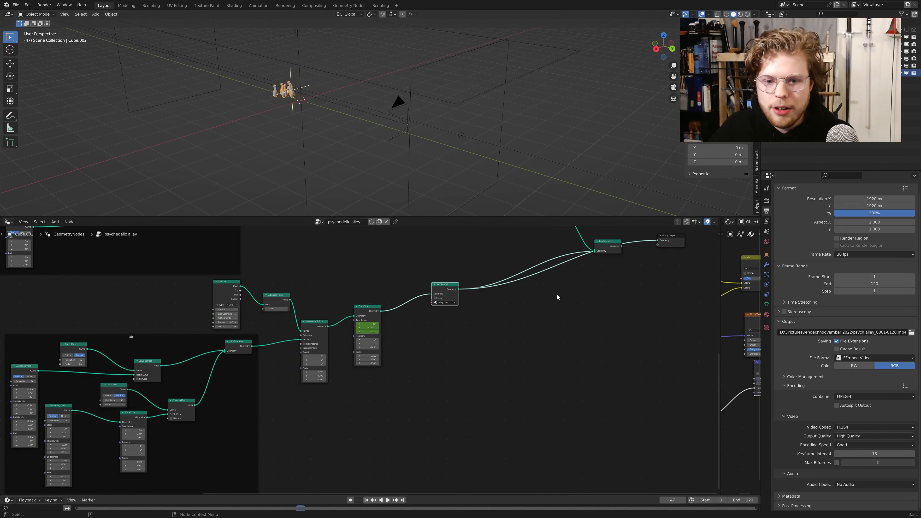
middle_click_drag(475, 427, 447, 463)
scroll(380, 265, "up", 5)
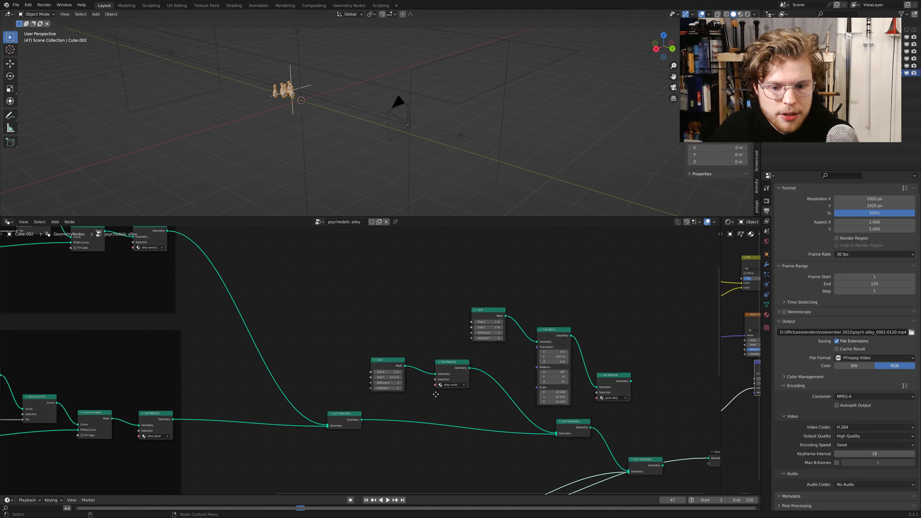
left_click(414, 315, "ctrl+shift")
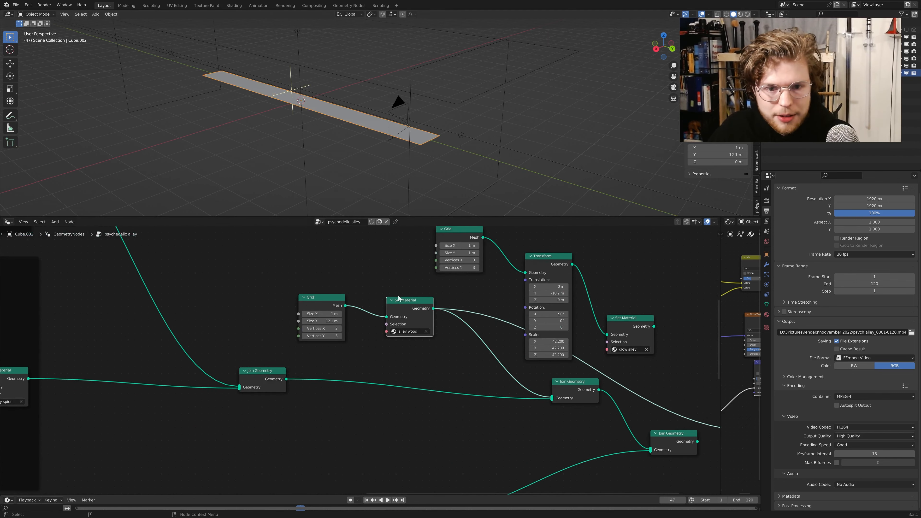
middle_click_drag(412, 139, 384, 134)
key("space")
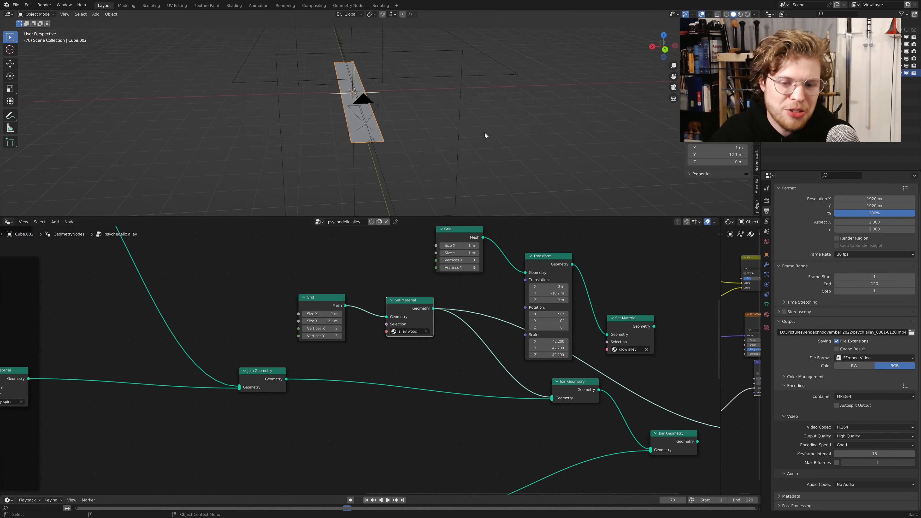
Step: Preview the glow alley Set Material node to view the large background plane
middle_click_drag(579, 383, 466, 382)
middle_click_drag(624, 361, 594, 389)
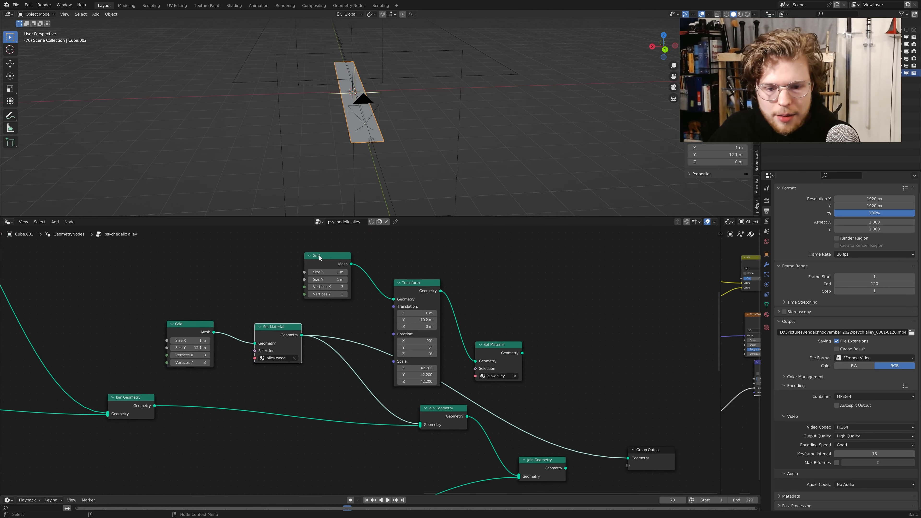
left_click(503, 352, "ctrl+shift")
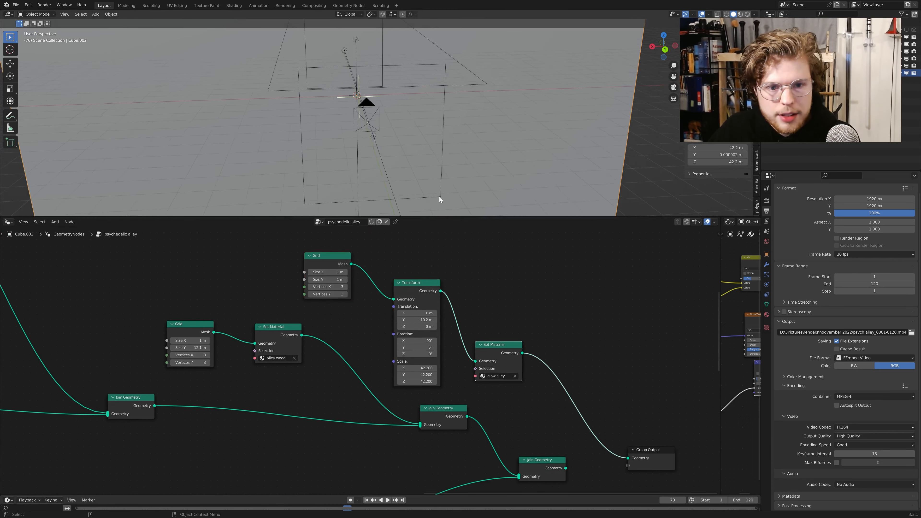
Step: Move the glow alley node branch up out of the way and cut its link to the Group Output
middle_click_drag(440, 199, 492, 141)
left_click_drag(292, 245, 508, 345)
middle_click_drag(280, 332, 284, 355)
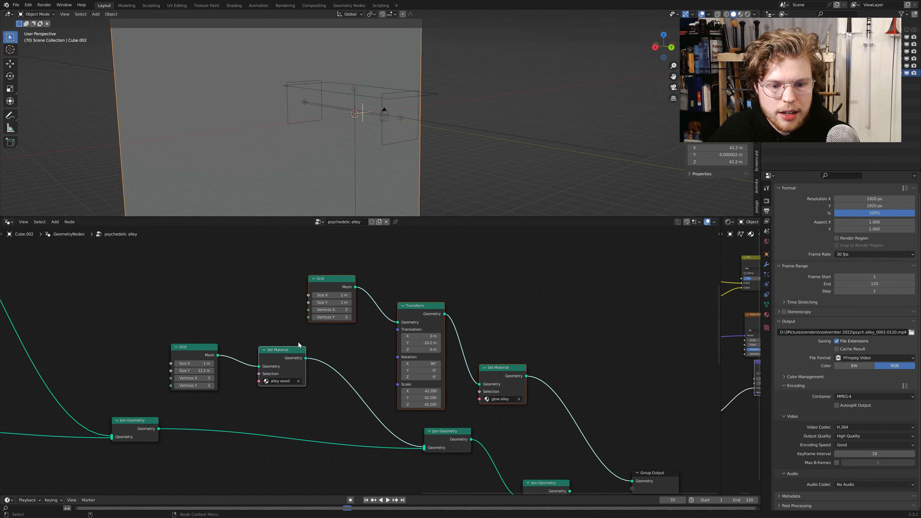
left_click_drag(308, 257, 446, 322)
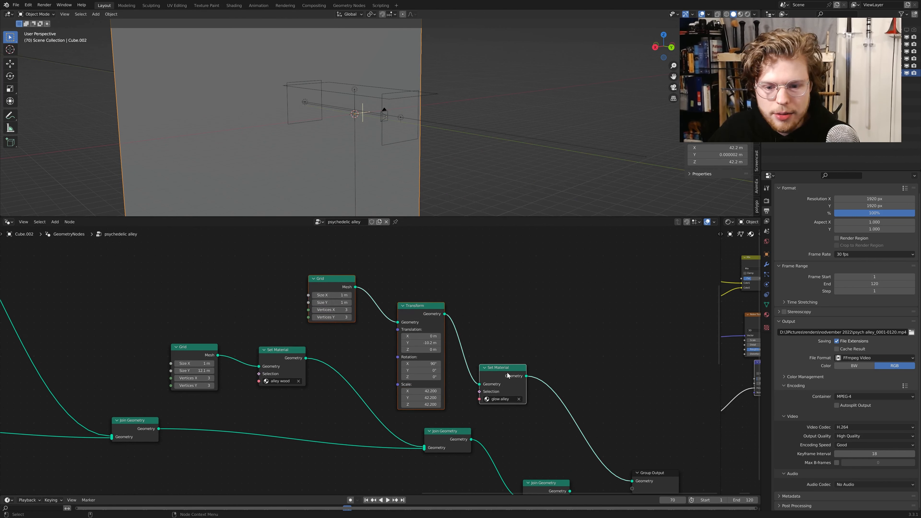
left_click_drag(507, 376, 498, 285)
right_click_drag(613, 339, 535, 397, "ctrl")
middle_click_drag(565, 411, 505, 318)
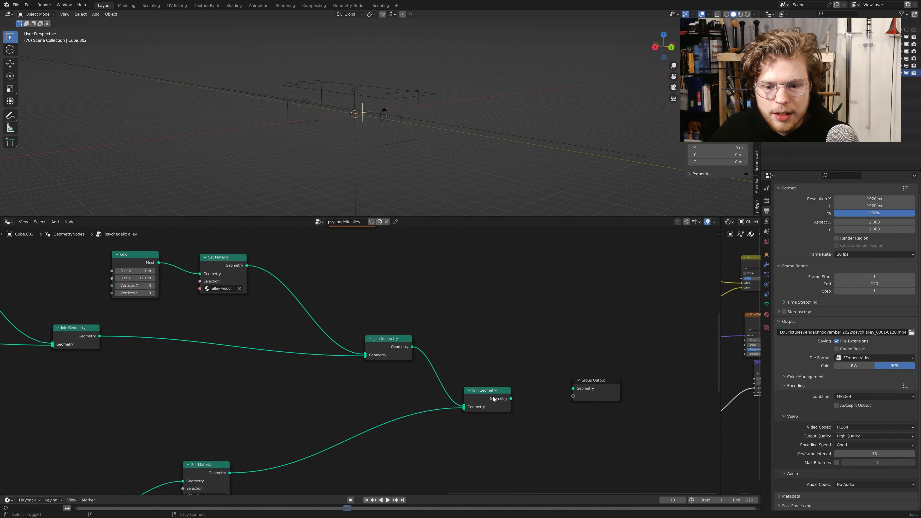
Step: Connect the final Join Geometry node to the Group Output and view the complete spiral tunnel
left_click(493, 400, "alt+shift")
scroll(489, 327, "down", 1)
scroll(486, 125, "down", 3)
middle_click_drag(486, 123, 401, 131)
scroll(429, 127, "up", 4)
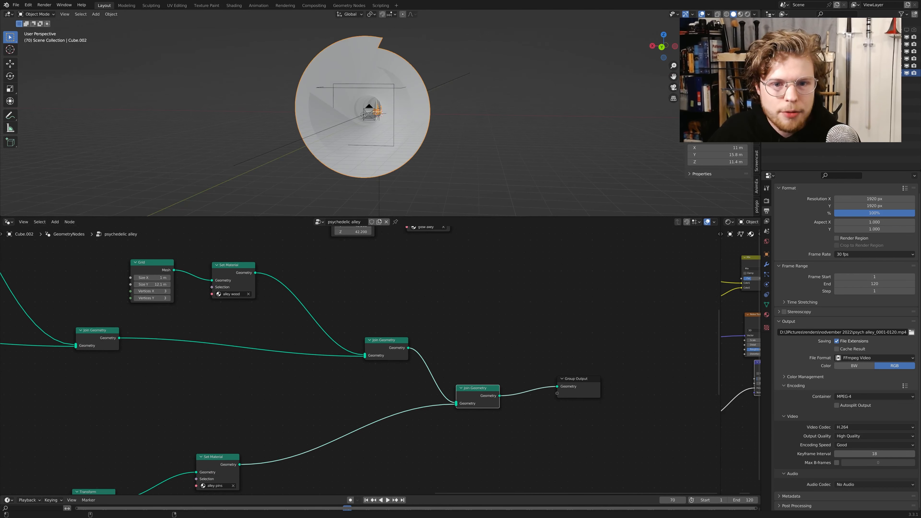
Step: Play the alley animation through the camera, stop at frame 73 and examine the tunnel with its colourful materials shown
key("KP_0")
key("space")
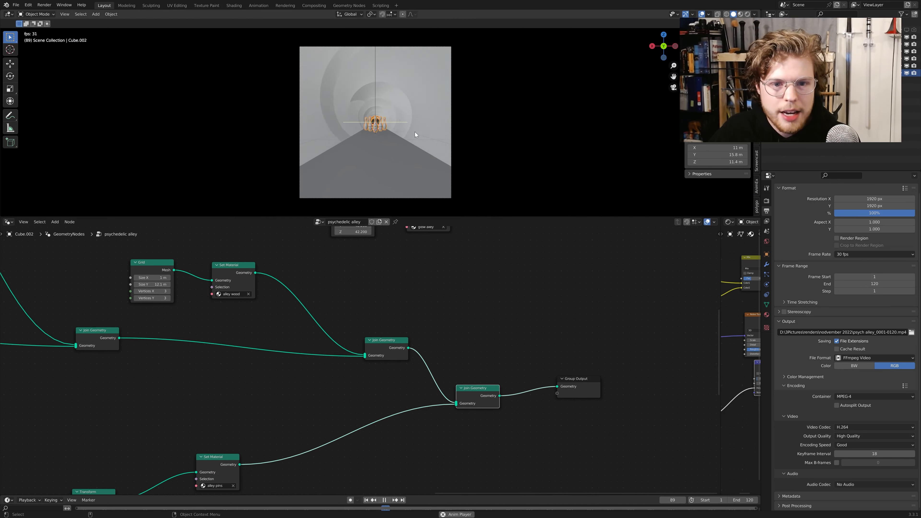
scroll(432, 121, "up", 5)
scroll(535, 168, "down", 6)
scroll(428, 133, "up", 6)
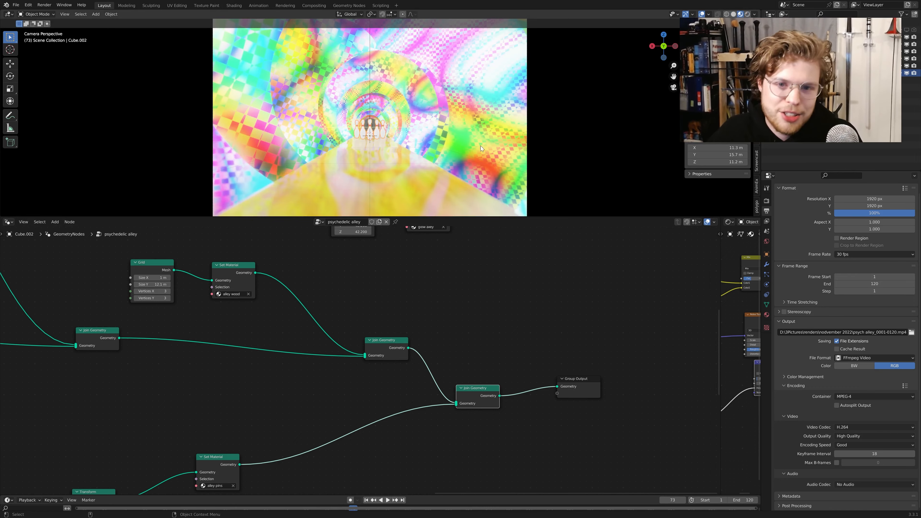
scroll(480, 145, "up", 3)
scroll(475, 145, "down", 6)
scroll(434, 141, "up", 5)
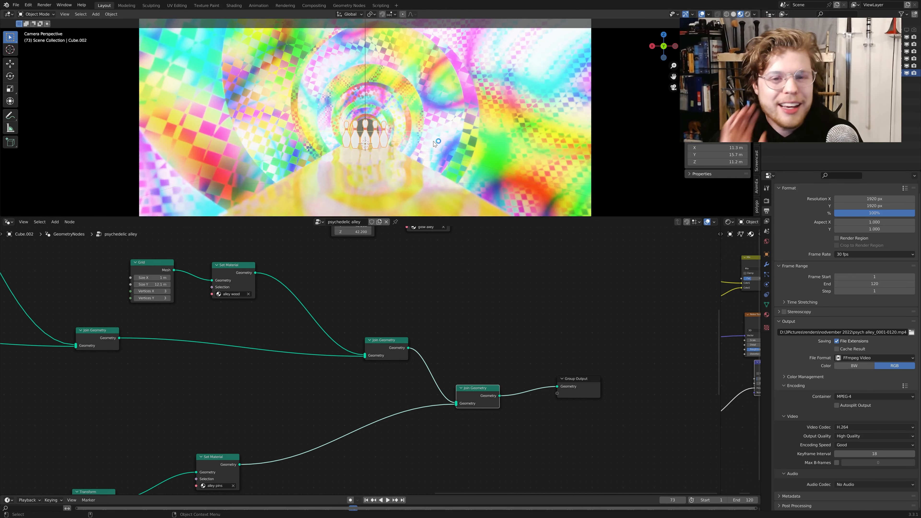
scroll(622, 288, "down", 1)
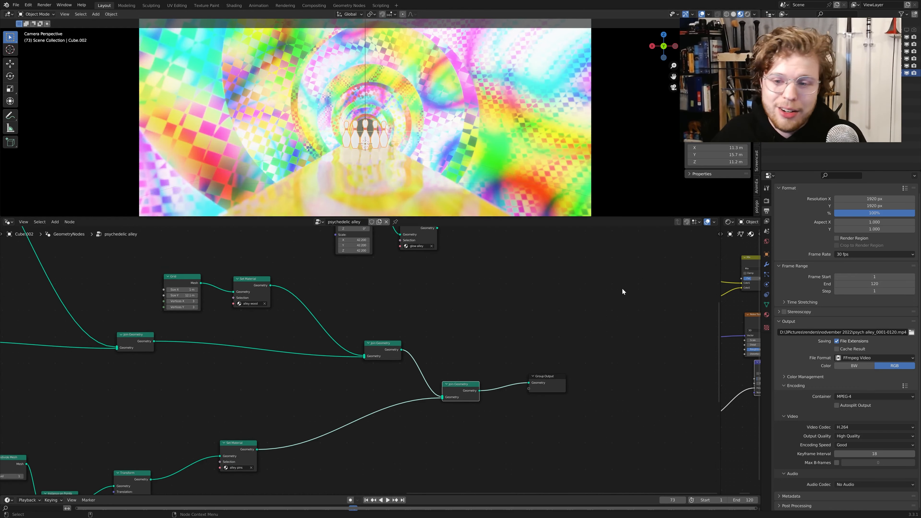
Step: Widen the Shader Editor and switch it to the alley spiral material
left_click_drag(722, 317, 305, 316)
scroll(410, 145, "down", 3)
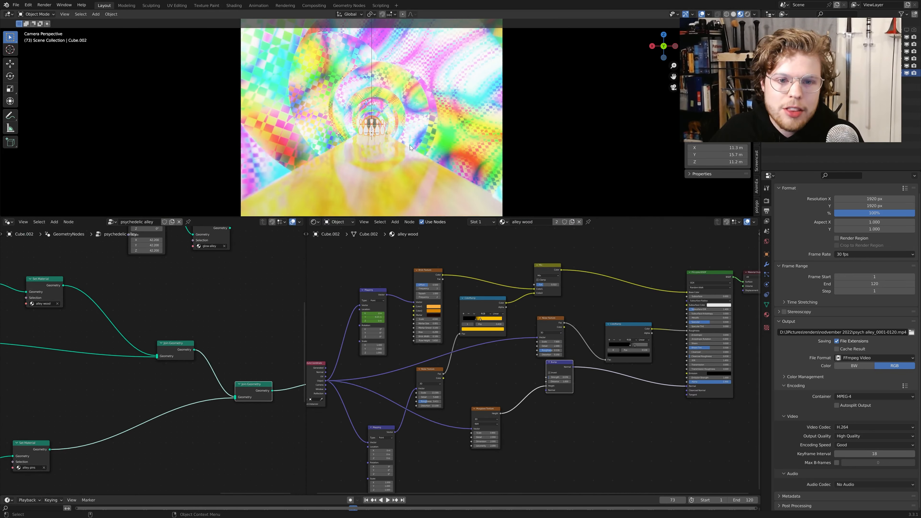
middle_click_drag(410, 173, 400, 191, "shift")
scroll(534, 358, "up", 4)
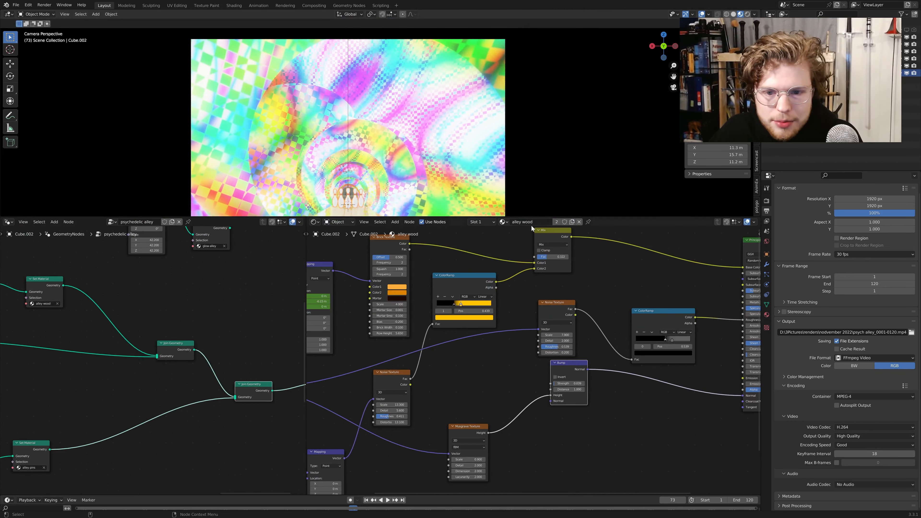
left_click(509, 222)
left_click(533, 240)
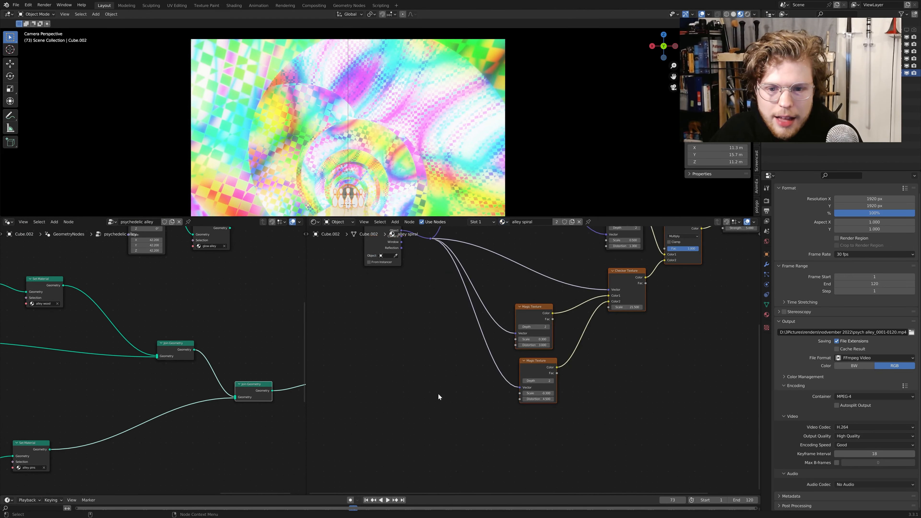
Step: Preview the upper Magic Texture node of the alley spiral material by sending its colour straight to the Material Output
scroll(489, 324, "up", 5)
scroll(465, 389, "down", 1)
middle_click_drag(452, 388, 394, 389)
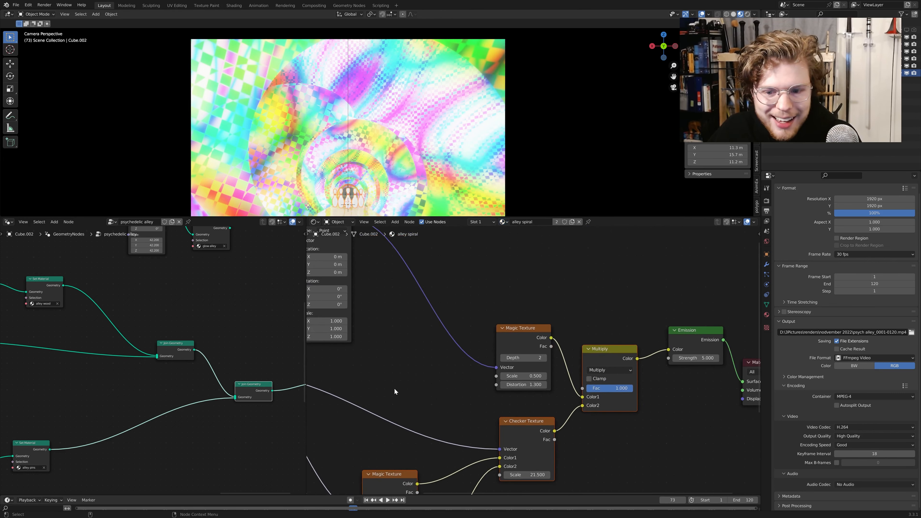
scroll(489, 388, "up", 2)
middle_click_drag(490, 388, 455, 387)
left_click(499, 328)
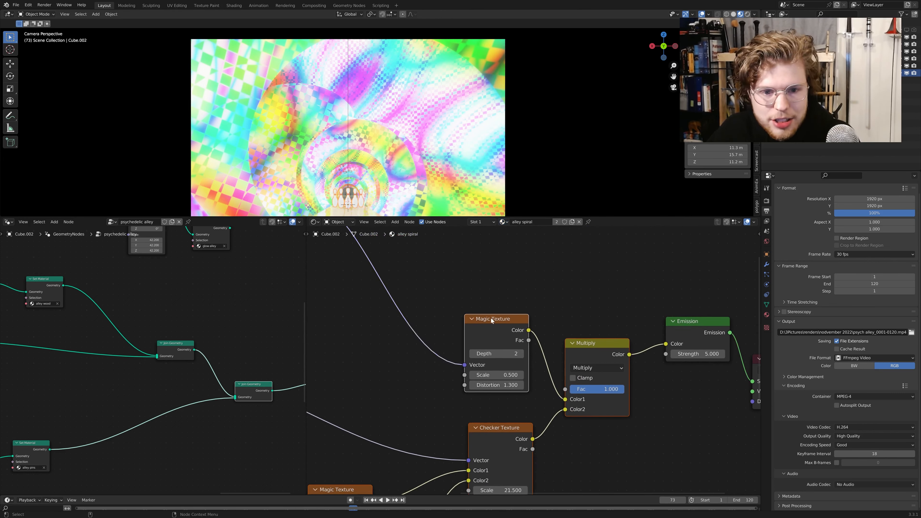
scroll(501, 335, "down", 2)
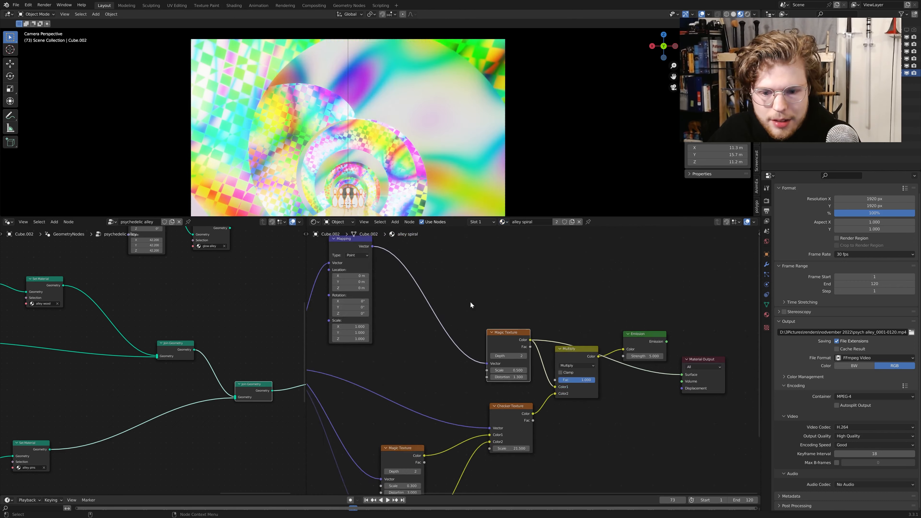
Step: Examine the previewed magic pattern on the spiral tunnel from the camera and from outside its front opening
scroll(447, 139, "down", 5)
scroll(452, 103, "up", 6)
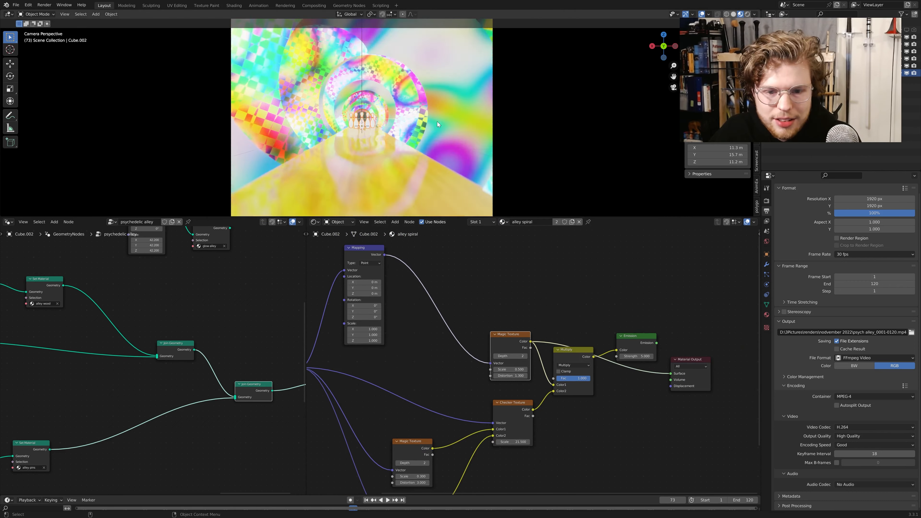
middle_click_drag(437, 150, 463, 151)
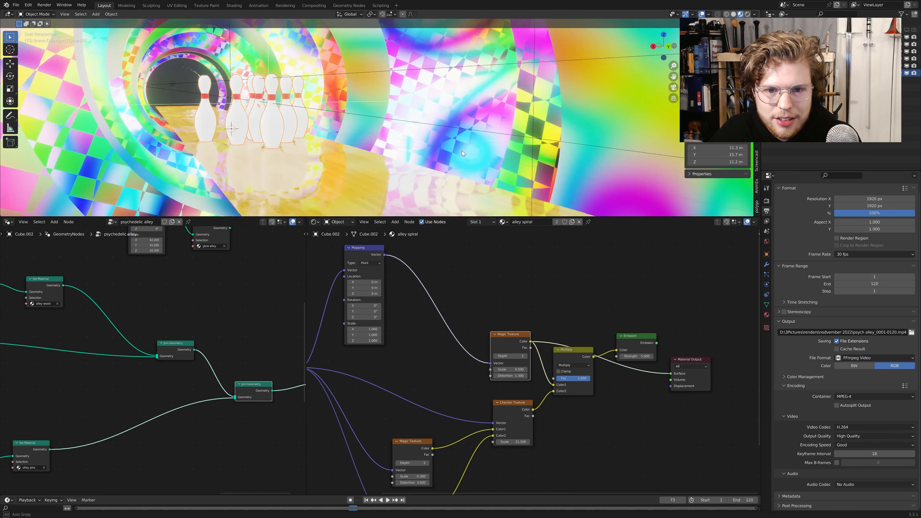
scroll(462, 151, "down", 10)
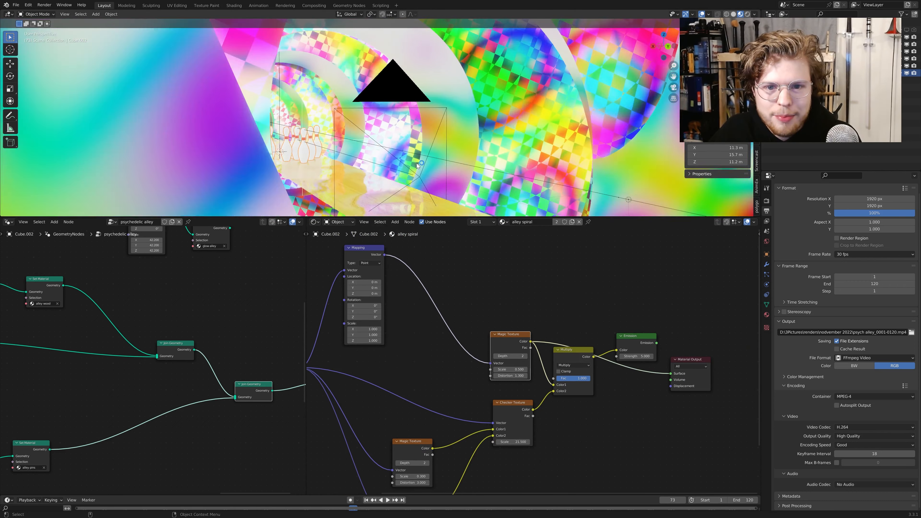
scroll(392, 168, "up", 3)
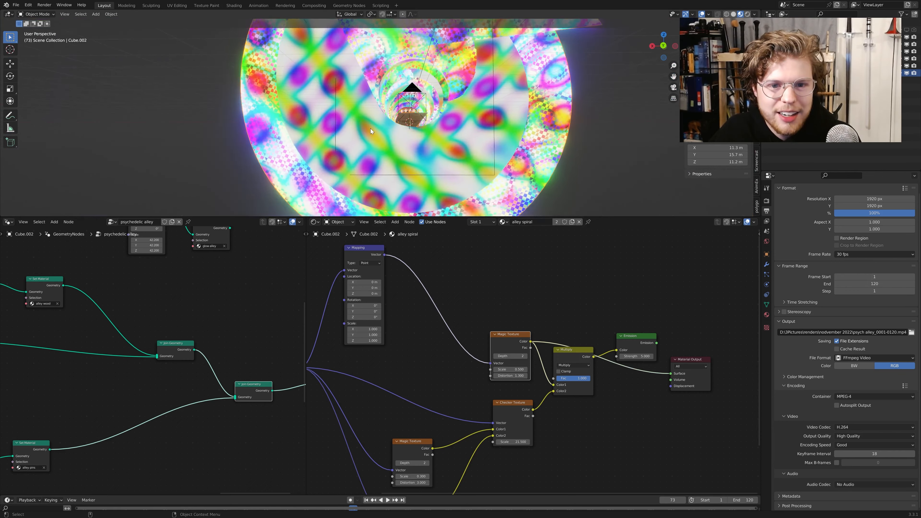
middle_click_drag(390, 156, 393, 178, "shift")
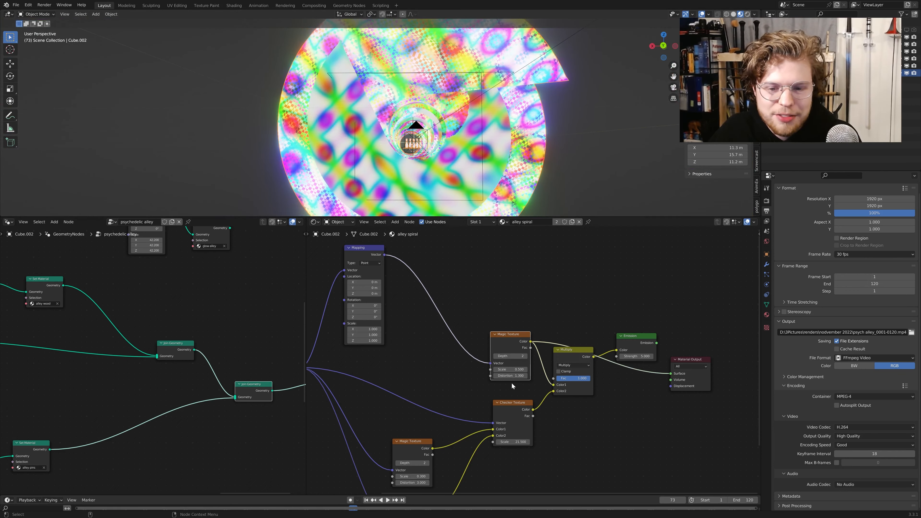
Step: Try higher Distortion and Scale values on the upper Magic Texture node, undoing each change
left_click_drag(505, 375, 561, 375)
key("ctrl+z")
left_click_drag(504, 368, 541, 369)
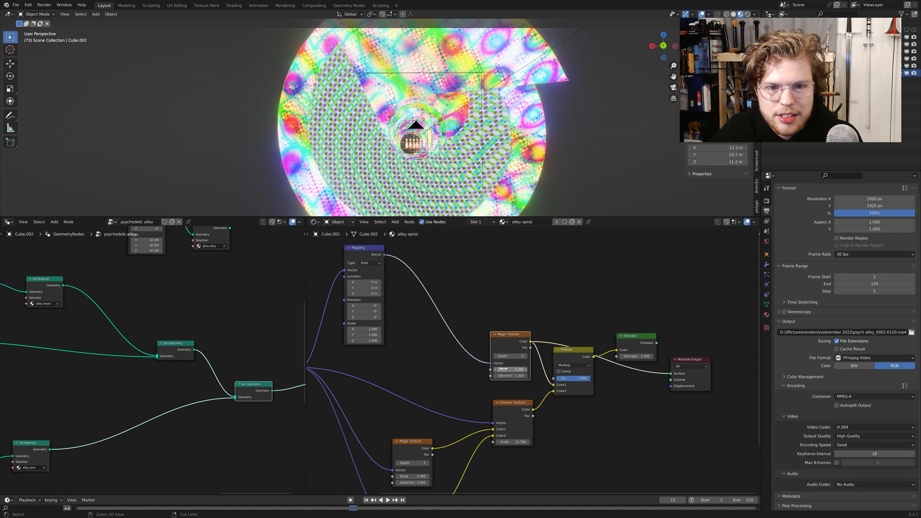
key("ctrl+z")
Step: Reconnect the Emission shader to the Material Output's Surface and view the combined pattern up close
middle_click_drag(593, 411, 578, 387)
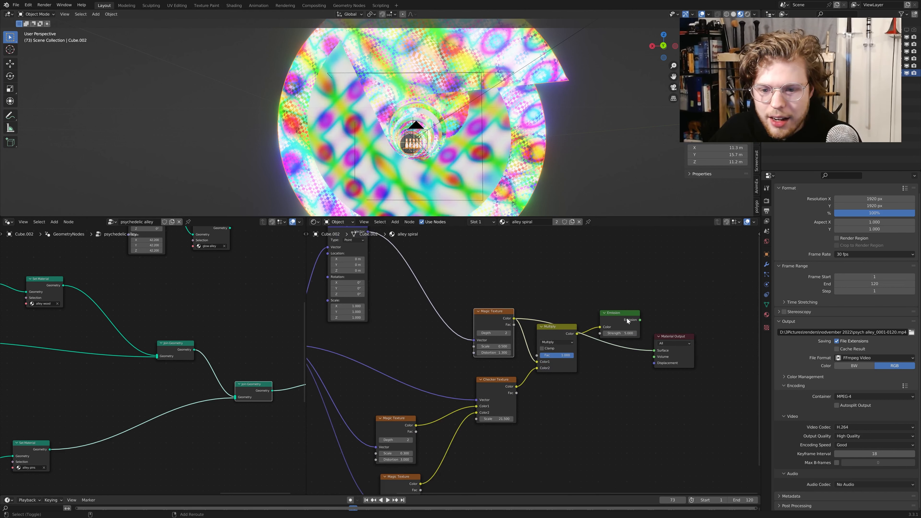
left_click_drag(640, 320, 654, 351)
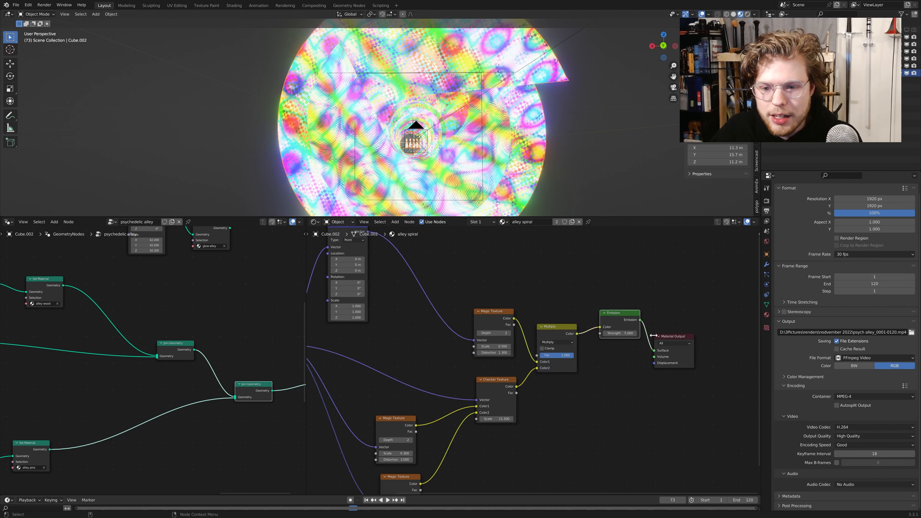
middle_click_drag(552, 179, 482, 167)
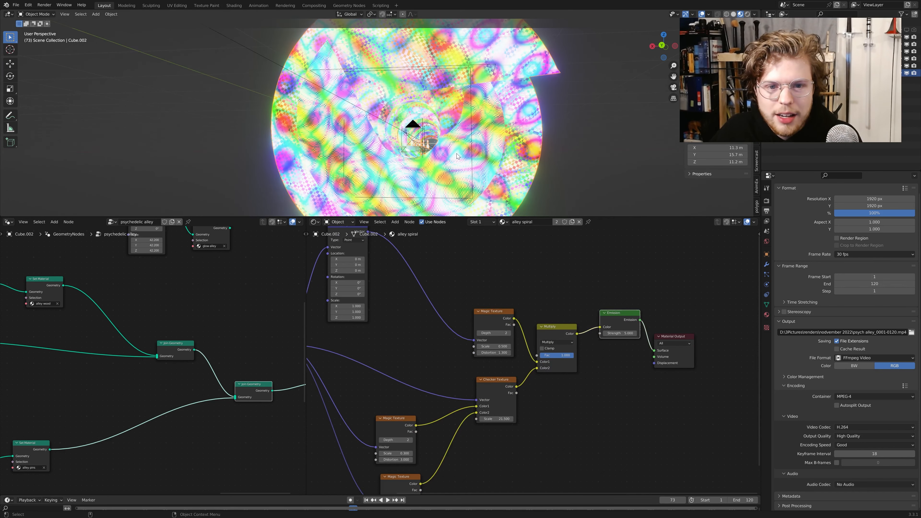
scroll(406, 123, "up", 3)
middle_click_drag(362, 142, 406, 121, "shift")
scroll(406, 121, "up", 3)
Step: Examine the Mapping and Texture Coordinate nodes, following the Object coordinates that drive the alley spiral textures
mouse_move(411, 347)
middle_mouse_down()
mouse_move(477, 319)
mouse_move(423, 344)
middle_mouse_up()
mouse_move(503, 315)
left_mouse_down()
mouse_move(493, 319)
mouse_move(502, 322)
left_mouse_up()
middle_click_drag(359, 317, 541, 343)
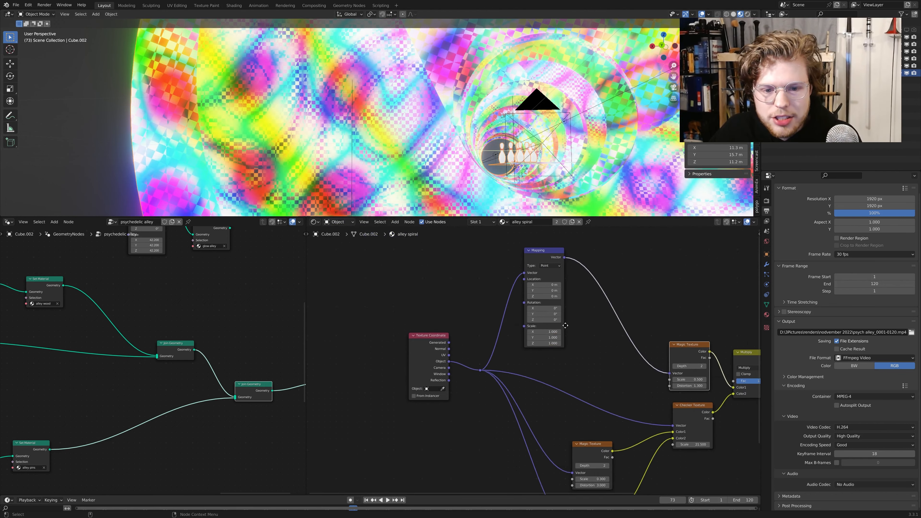
scroll(525, 365, "up", 5)
left_click_drag(382, 331, 380, 318)
middle_click_drag(452, 370, 495, 367)
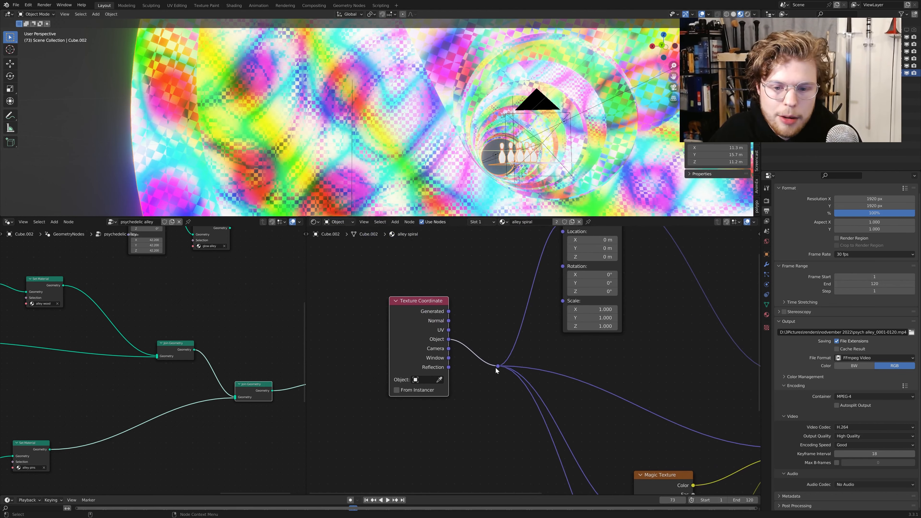
scroll(451, 340, "up", 4)
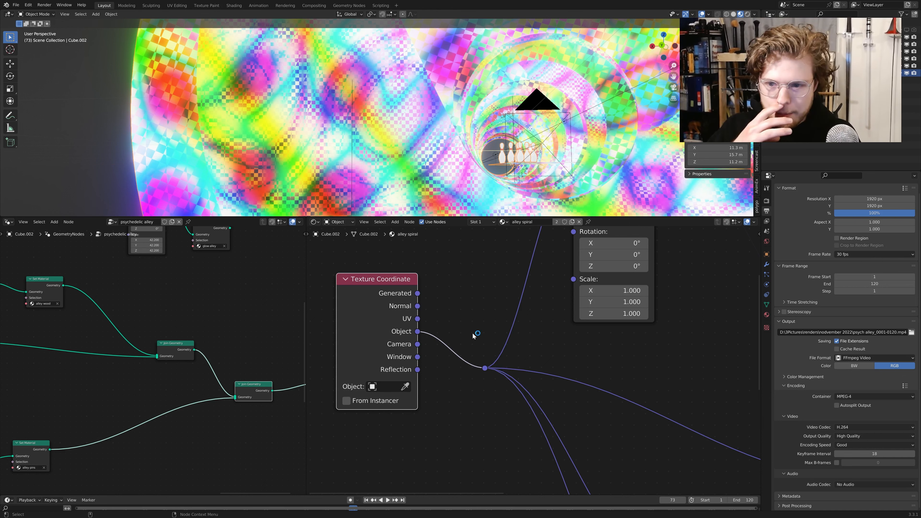
Step: Trace how the shared Object coordinates feed the Magic and Checker Texture nodes of the spiral material
scroll(522, 355, "down", 8)
middle_click_drag(515, 358, 381, 319)
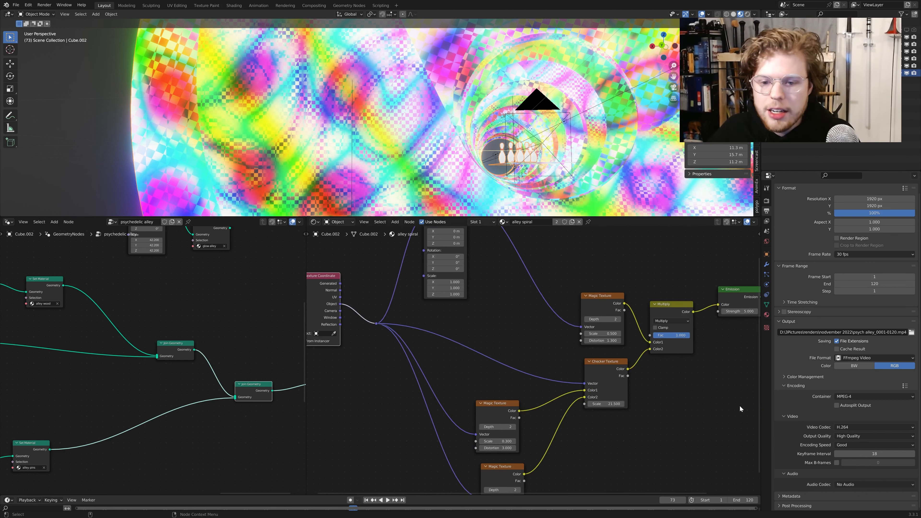
middle_click_drag(680, 402, 718, 405)
scroll(460, 352, "up", 5)
middle_click_drag(459, 351, 585, 368)
scroll(587, 353, "down", 5)
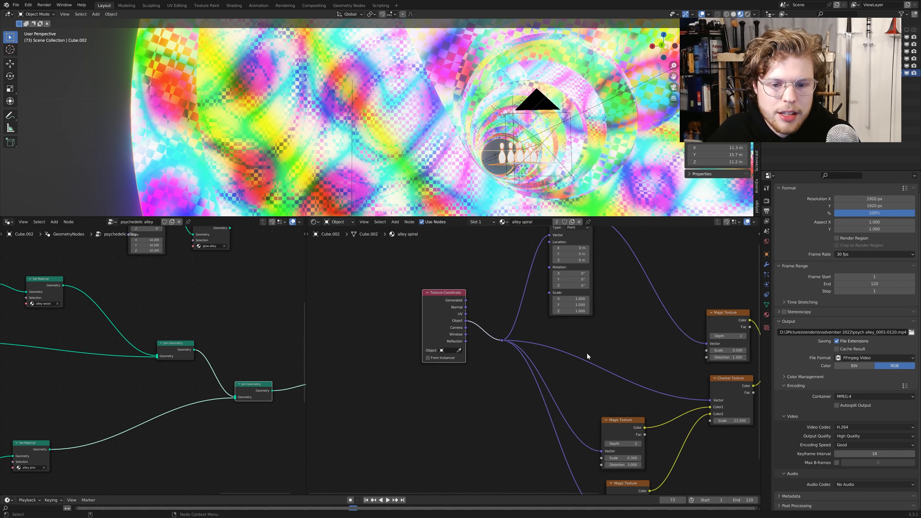
middle_click_drag(667, 397, 534, 366)
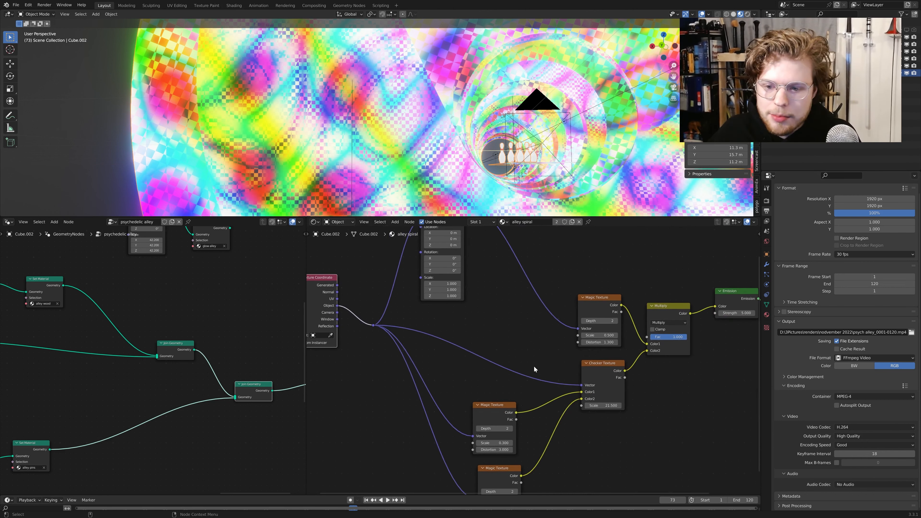
middle_click_drag(665, 402, 588, 400)
scroll(542, 361, "up", 6)
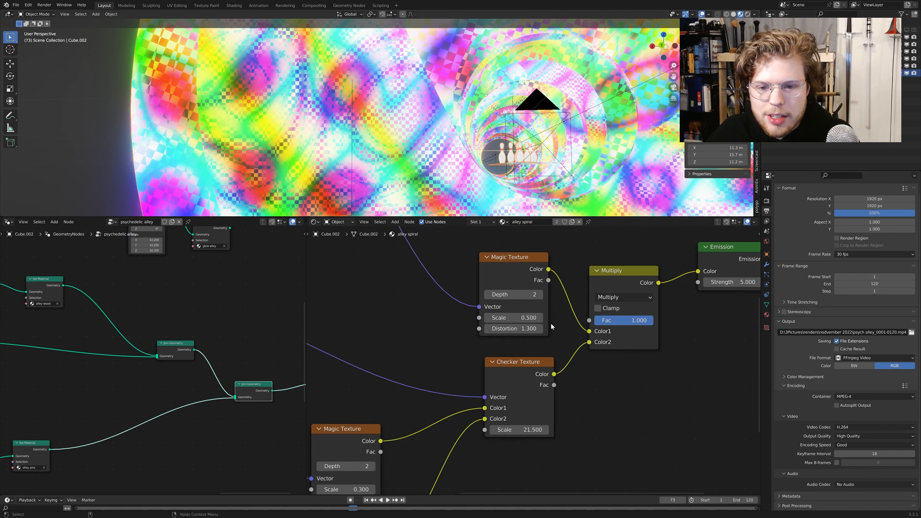
middle_click_drag(452, 297, 522, 399)
middle_click_drag(1, 359, 80, 373)
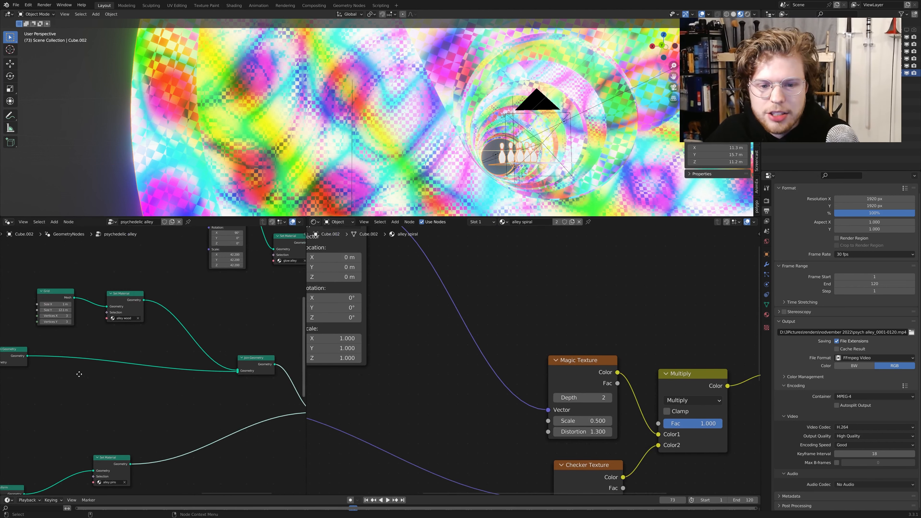
middle_click_drag(366, 380, 515, 357)
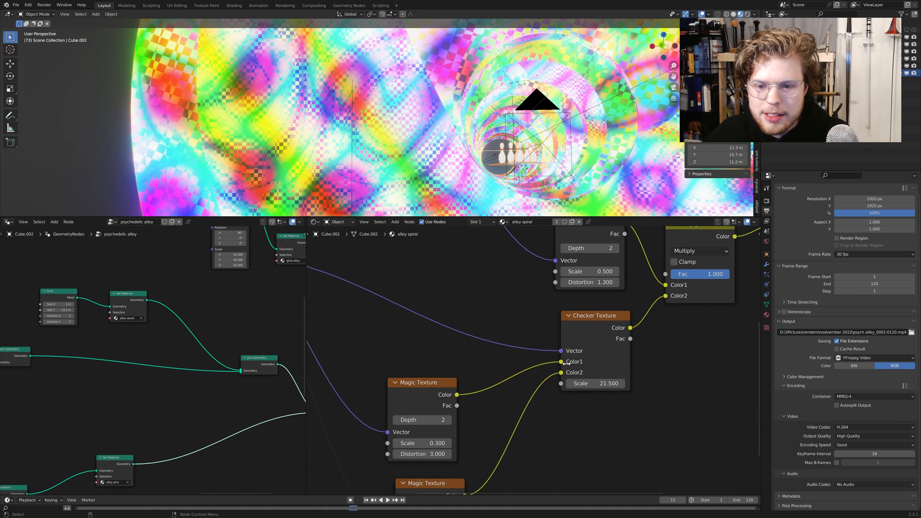
Step: Select the Checker Texture and the upper Magic Texture nodes to examine how the Multiply node combines them
mouse_move(586, 329)
left_mouse_down()
mouse_move(582, 336)
mouse_move(575, 324)
left_mouse_up()
middle_click_drag(742, 278, 702, 324)
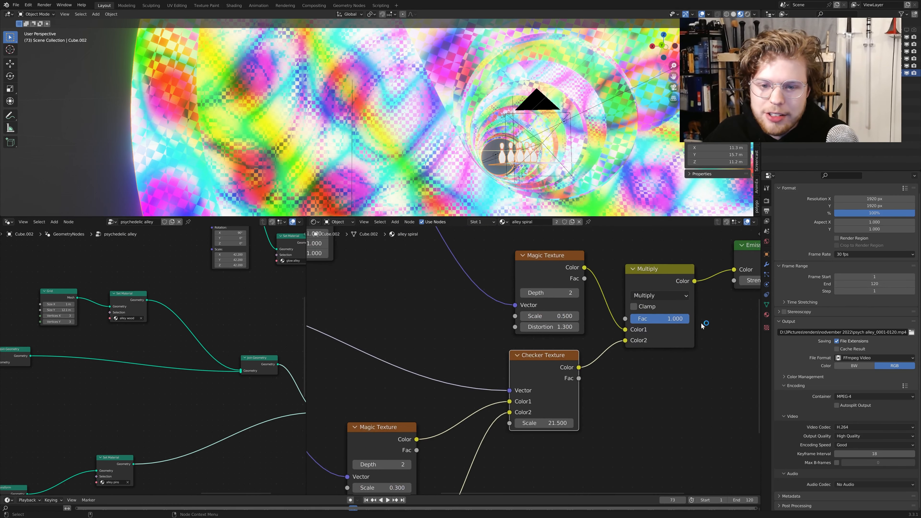
mouse_move(688, 320)
left_mouse_down()
mouse_move(643, 320)
mouse_move(690, 320)
left_mouse_up()
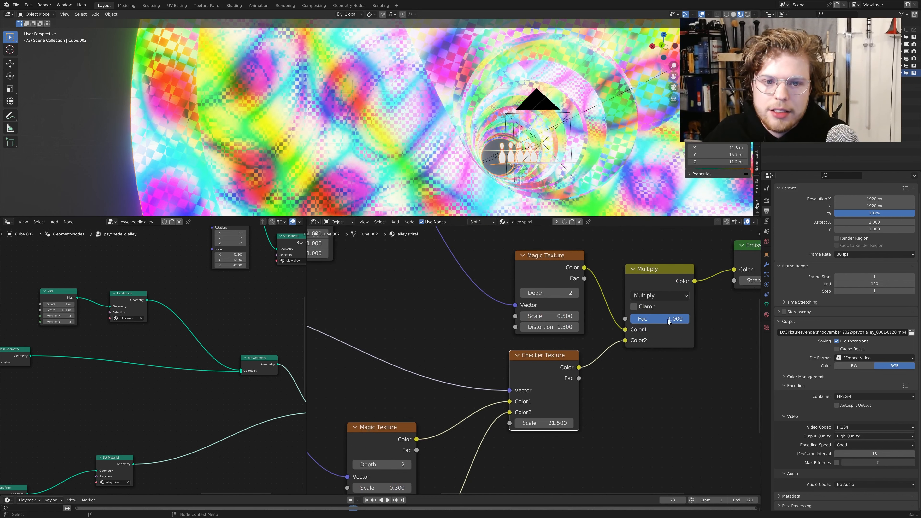
left_click(561, 281)
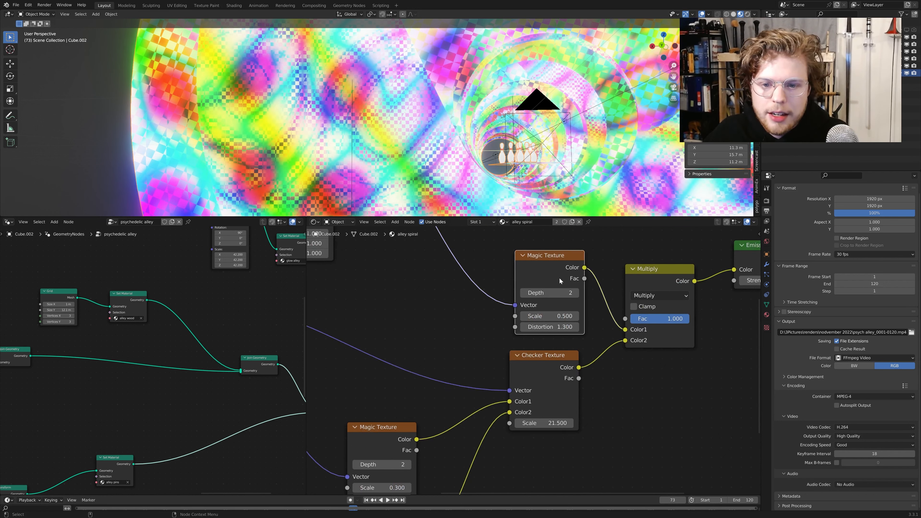
Step: Mute and unmute the Multiply node and the Magic Texture with distortion 3.000 to check their effect on the spiral pattern
left_click(677, 282)
key("m")
key("m")
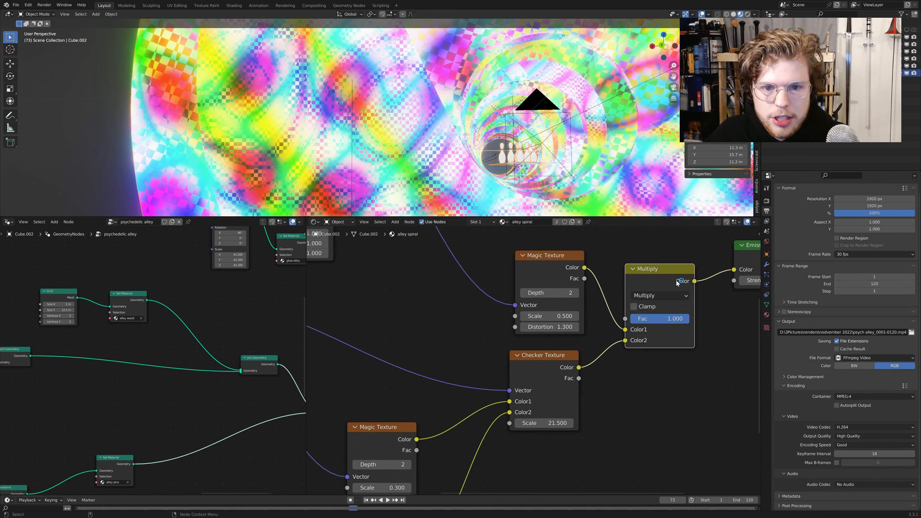
middle_click_drag(624, 418, 625, 384)
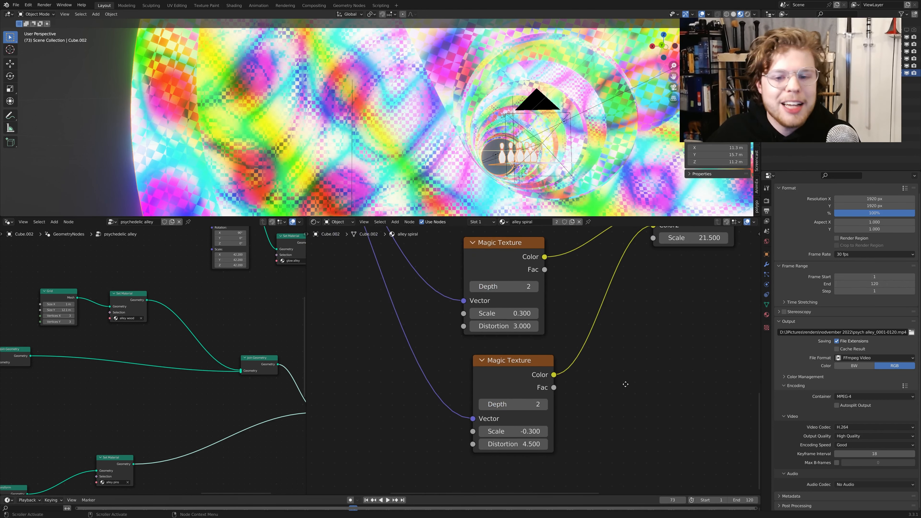
left_click(497, 273)
key("m")
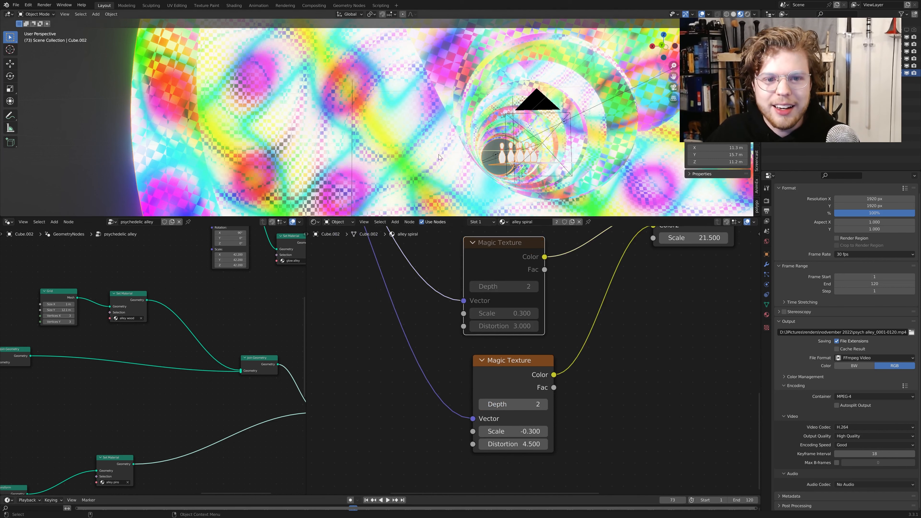
key("m")
middle_click_drag(590, 361, 549, 351)
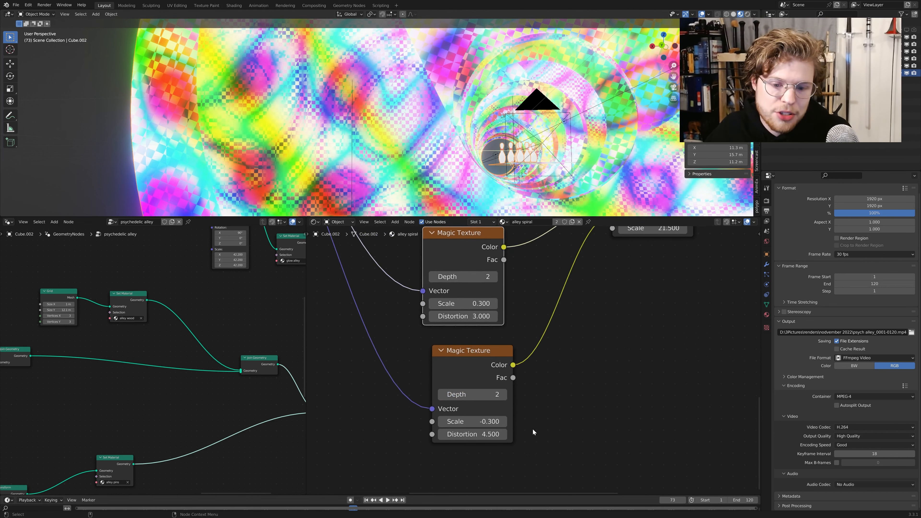
Step: Follow the alley spiral nodes from the Checker Texture through Multiply and Emission to the Material Output, and view the pattern up close
scroll(534, 417, "down", 5)
middle_click_drag(534, 410, 576, 415)
scroll(577, 414, "down", 6)
scroll(541, 363, "up", 5)
middle_click_drag(667, 348, 539, 379)
scroll(539, 381, "up", 3)
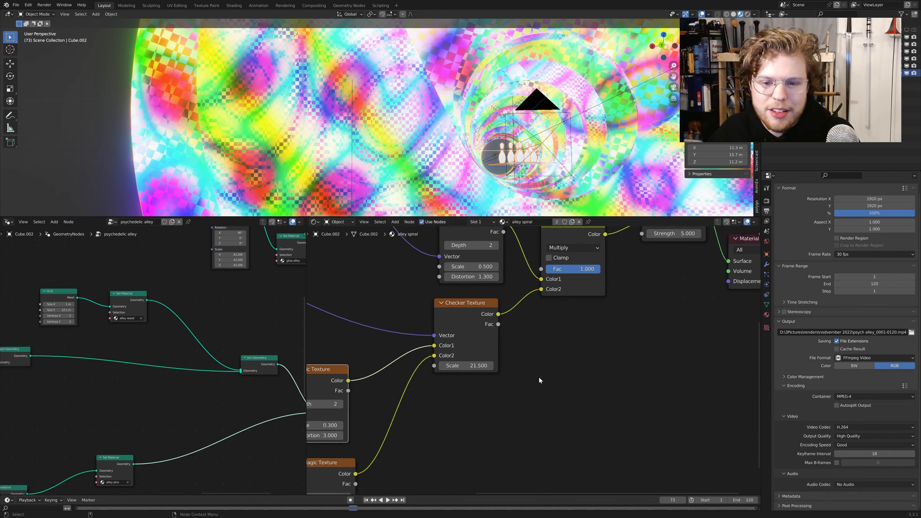
scroll(531, 364, "up", 1)
scroll(548, 386, "down", 5)
middle_click_drag(621, 352, 550, 405)
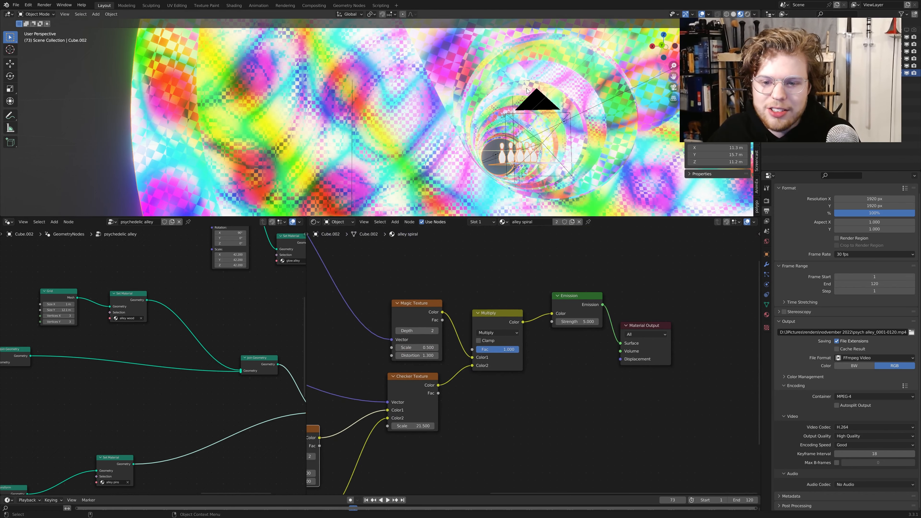
mouse_move(513, 109)
middle_mouse_down()
mouse_move(531, 115)
mouse_move(521, 120)
middle_mouse_up()
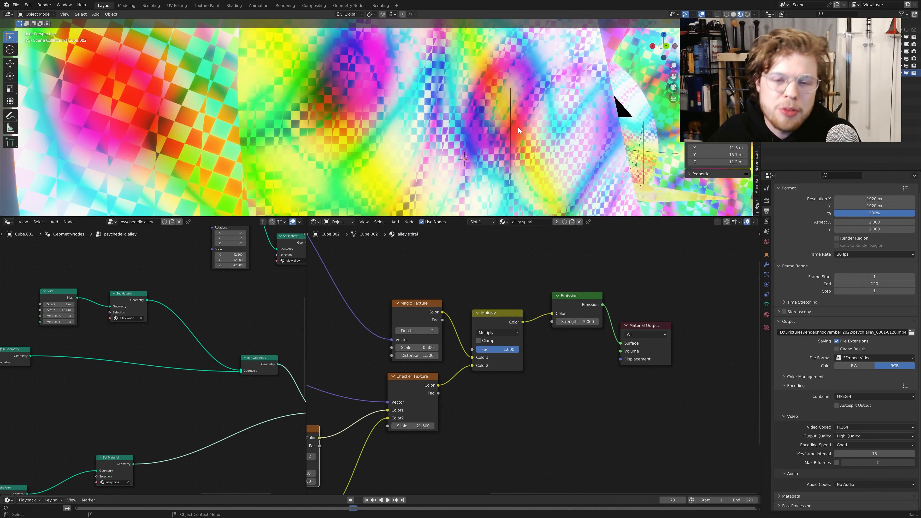
Step: Switch the displayed material to alley spiral.001 and bring its Magic Texture and Checker Texture nodes into view
left_click(502, 223)
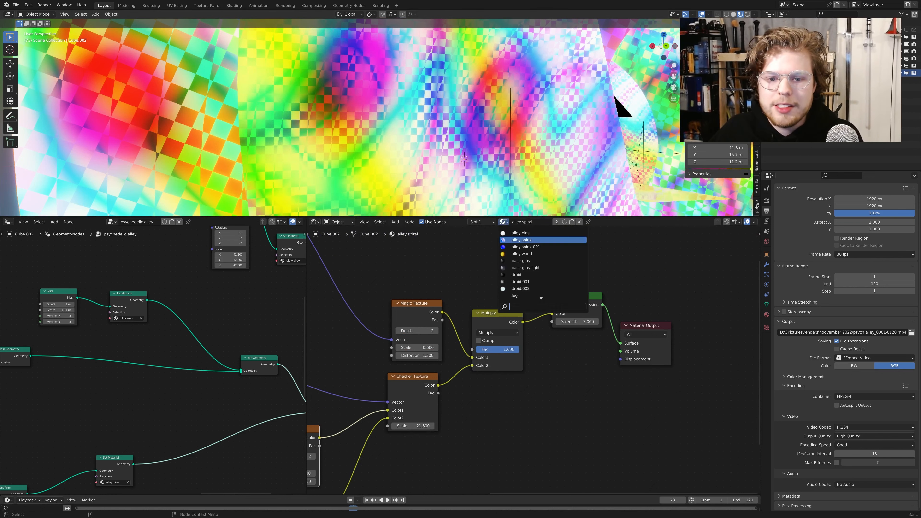
left_click(517, 253)
middle_click_drag(463, 358, 489, 329)
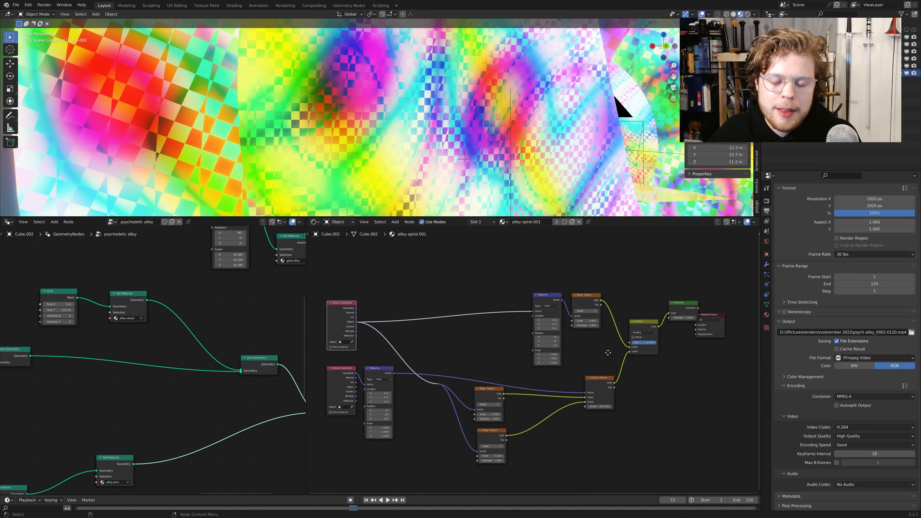
scroll(489, 368, "up", 3)
middle_click_drag(489, 368, 405, 368)
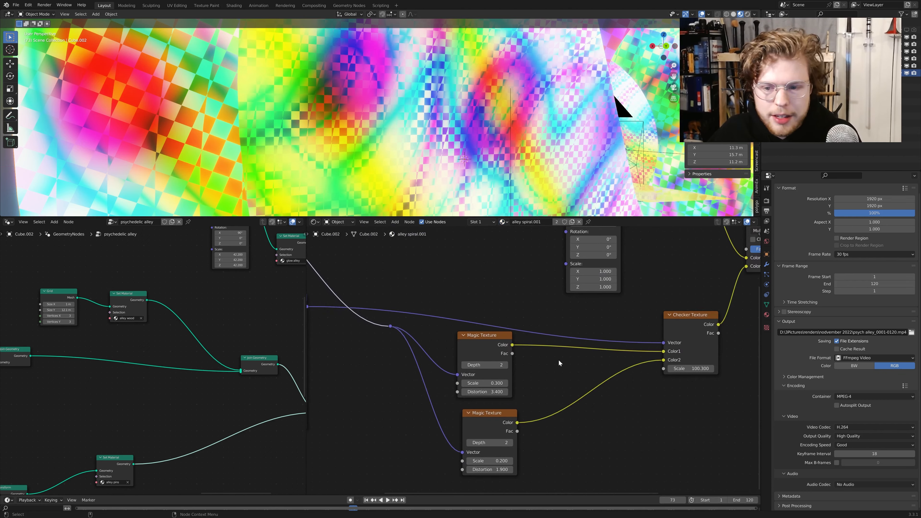
Step: Shift the Checker Texture node slightly and trace the Mapping and two Magic Texture nodes that feed it
mouse_move(692, 316)
left_mouse_down()
mouse_move(681, 318)
mouse_move(683, 308)
left_mouse_up()
middle_click_drag(381, 351, 522, 349)
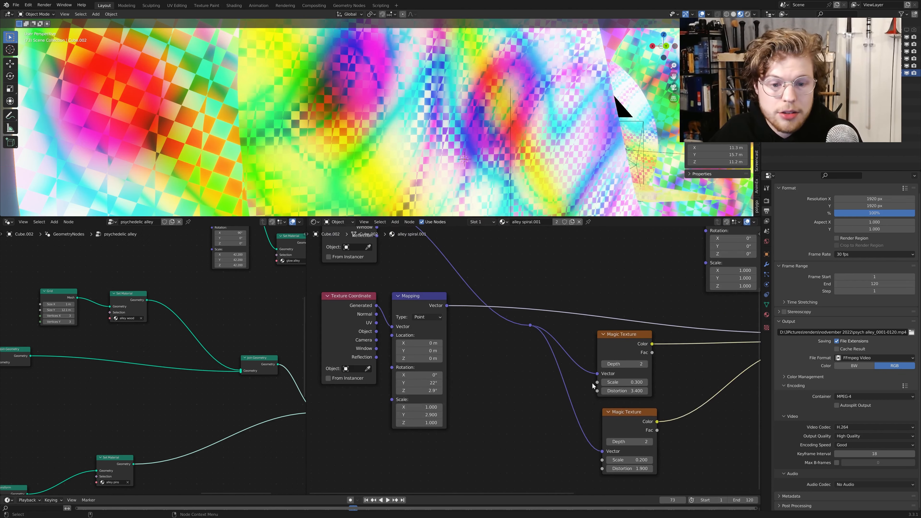
scroll(592, 383, "down", 3)
middle_click_drag(593, 383, 514, 363)
scroll(514, 363, "up", 3)
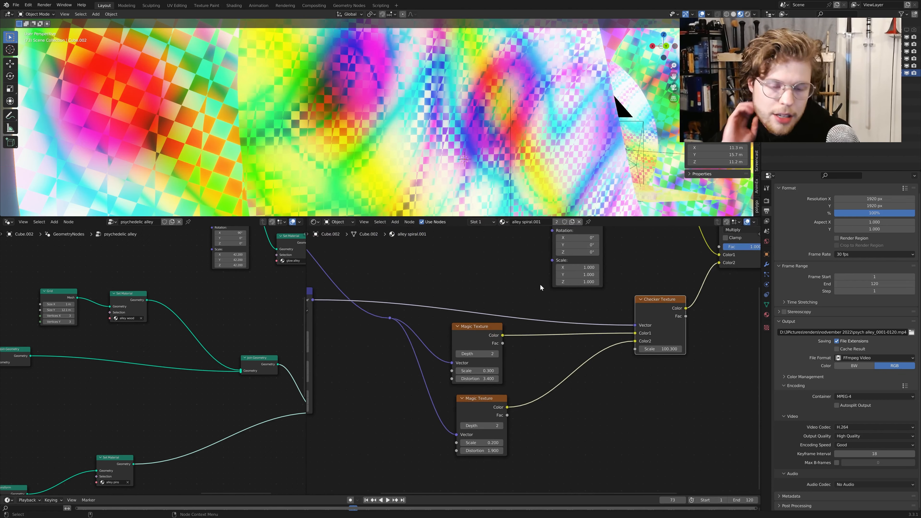
scroll(555, 355, "up", 2)
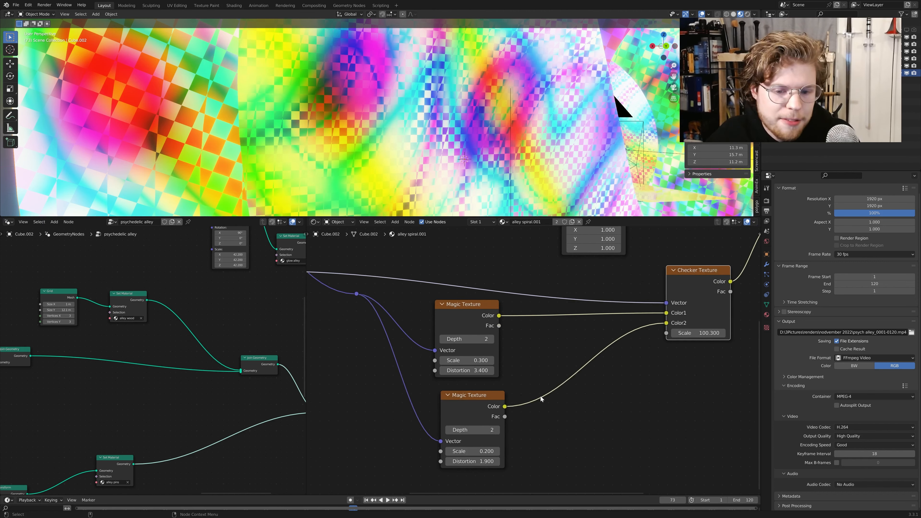
middle_click_drag(516, 420, 528, 440)
Step: Examine how alley spiral.001 multiplies its mapped Magic Texture with the Checker Texture before the Emission shader
scroll(558, 341, "down", 6)
middle_click_drag(642, 279, 523, 403)
scroll(530, 387, "up", 4)
scroll(507, 382, "up", 4)
scroll(499, 388, "down", 8)
scroll(580, 351, "down", 6)
scroll(544, 399, "up", 7)
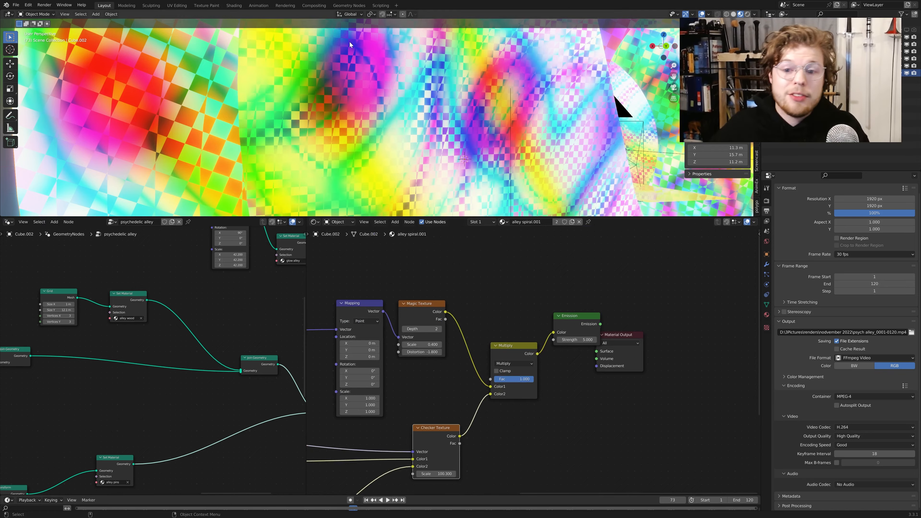
Step: Play the animation to watch the spiral tunnel patterns move around the alley, and stop playback
scroll(492, 138, "down", 8)
key("space")
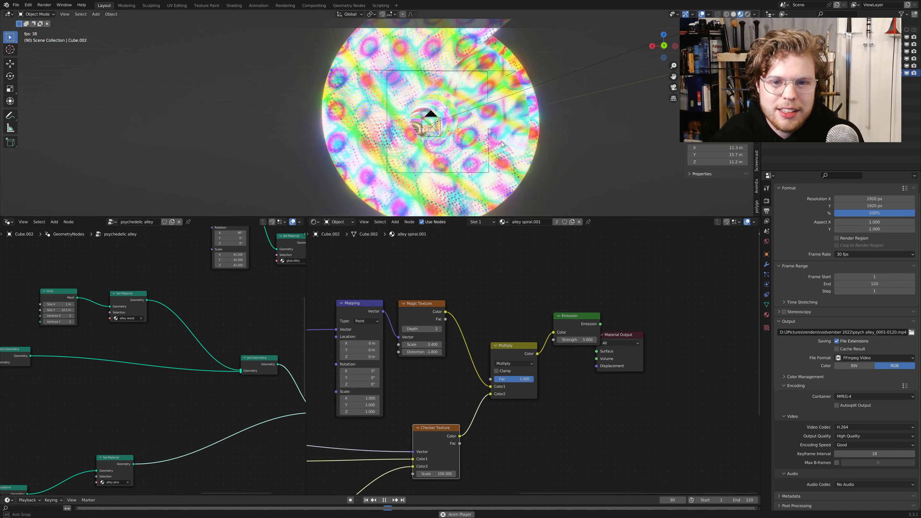
scroll(501, 141, "up", 7)
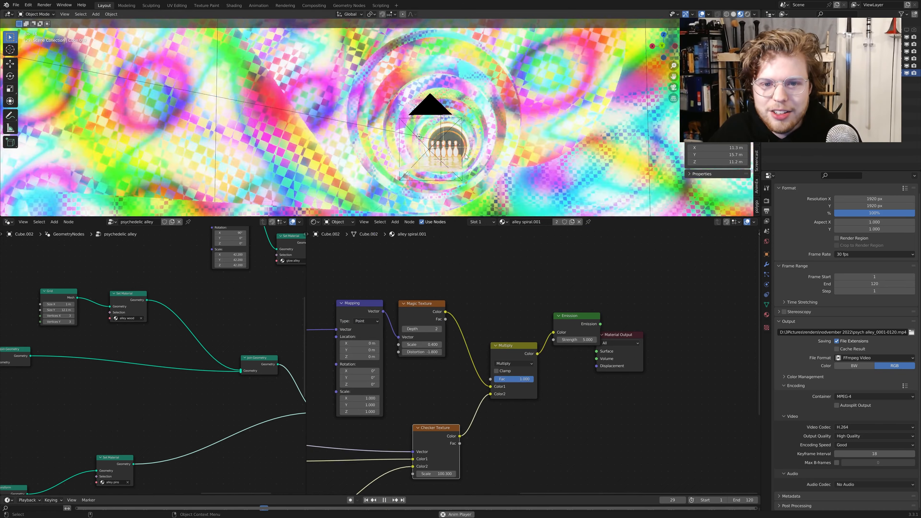
key("space")
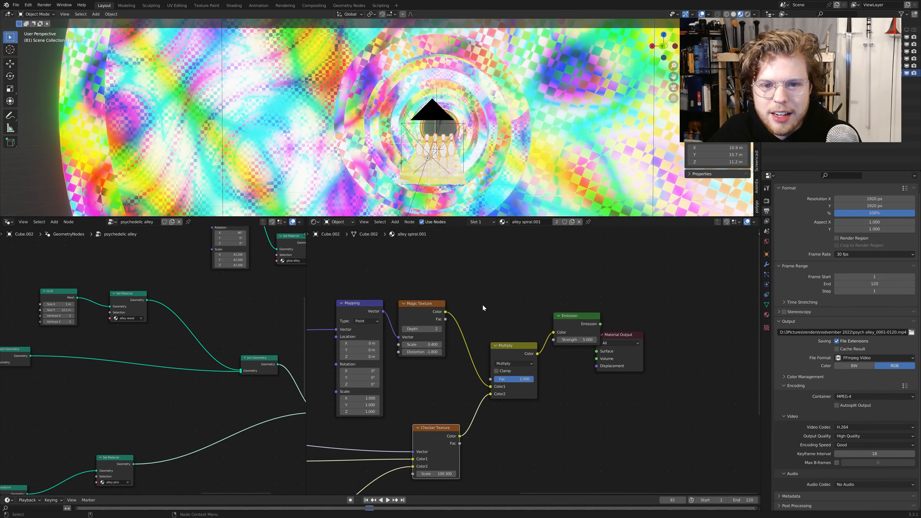
Step: Switch the displayed material to alley wood and view the wooden lane and pins up close
left_click(504, 222)
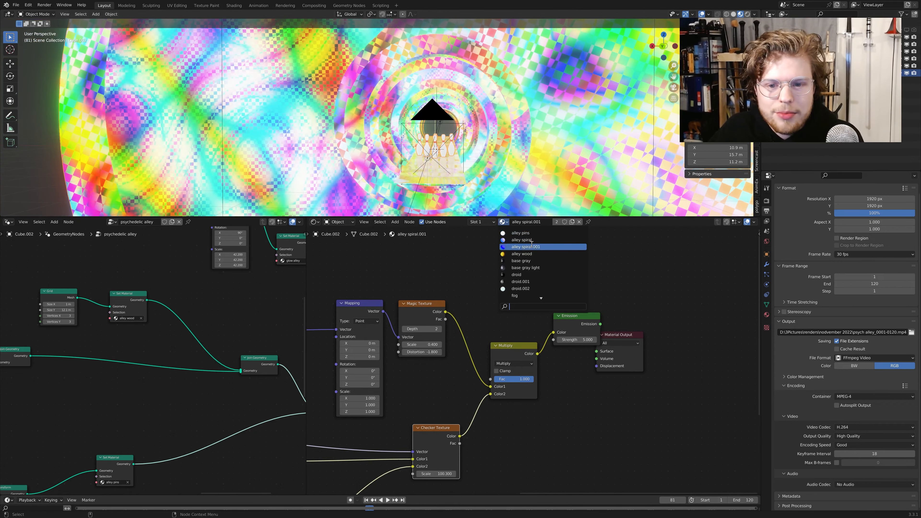
left_click(537, 254)
scroll(483, 157, "up", 5)
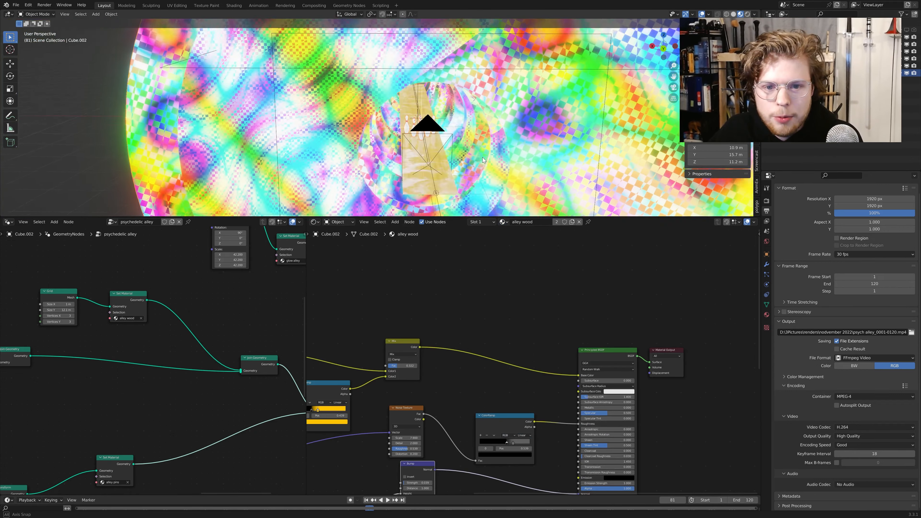
scroll(501, 150, "up", 5)
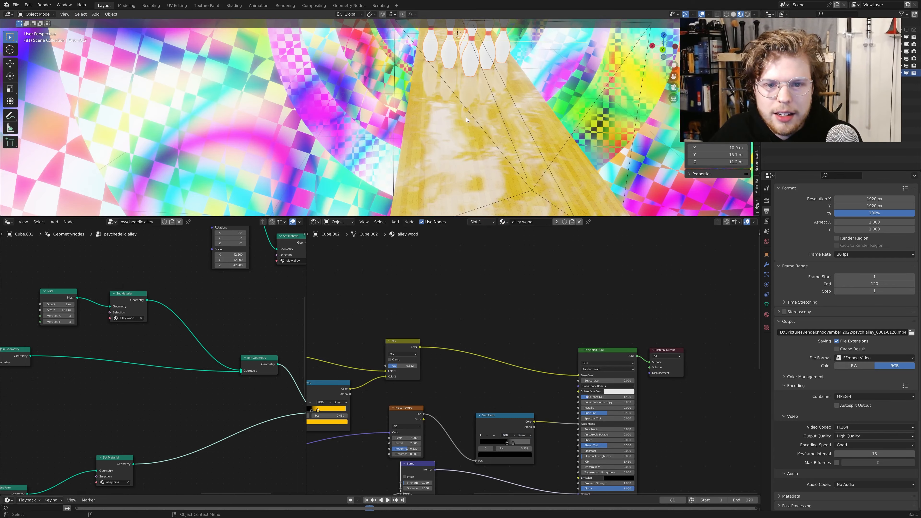
Step: Examine the alley wood nodes from the Brick and Noise Textures through the ColorRamps and Bump to the Principled BSDF
scroll(408, 333, "down", 4)
middle_click_drag(408, 314, 524, 291)
scroll(492, 324, "up", 5)
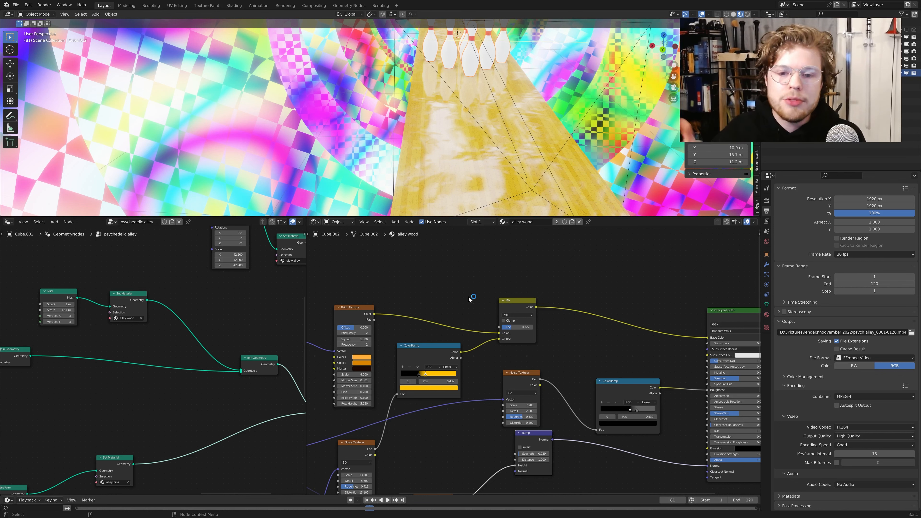
middle_click_drag(457, 352, 620, 281)
middle_click_drag(606, 318, 556, 329)
scroll(595, 354, "up", 5)
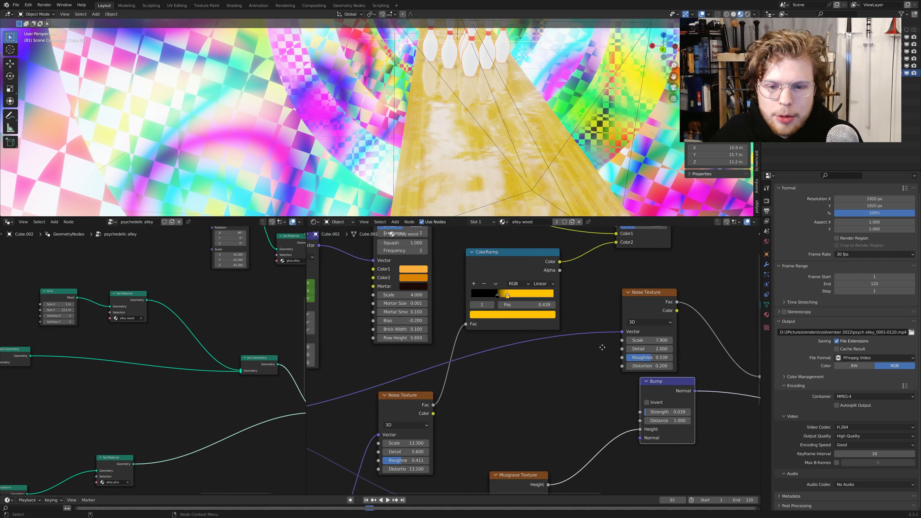
middle_click_drag(614, 309, 445, 404)
middle_click_drag(599, 405, 456, 343)
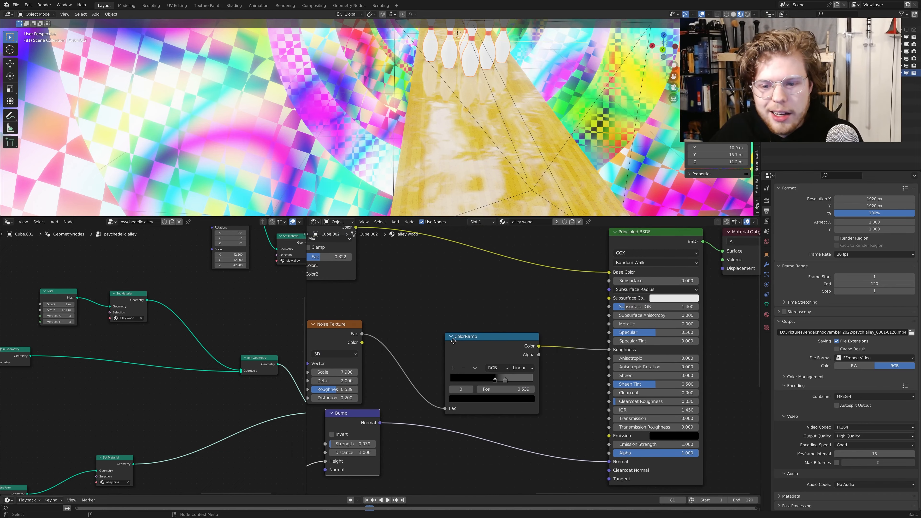
middle_click_drag(446, 401, 533, 363)
scroll(533, 363, "down", 7)
middle_click_drag(451, 432, 562, 418)
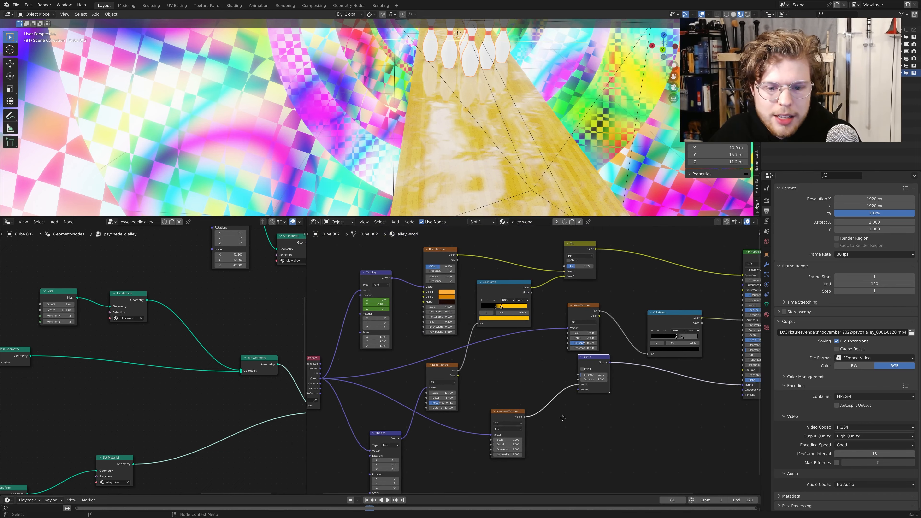
Step: Examine how the Mix node blends the Brick Texture with the yellow ColorRamp, and compare it with the lane's planks
scroll(492, 367, "up", 5)
middle_click_drag(492, 367, 510, 417)
scroll(562, 345, "up", 2)
middle_click_drag(562, 345, 541, 388)
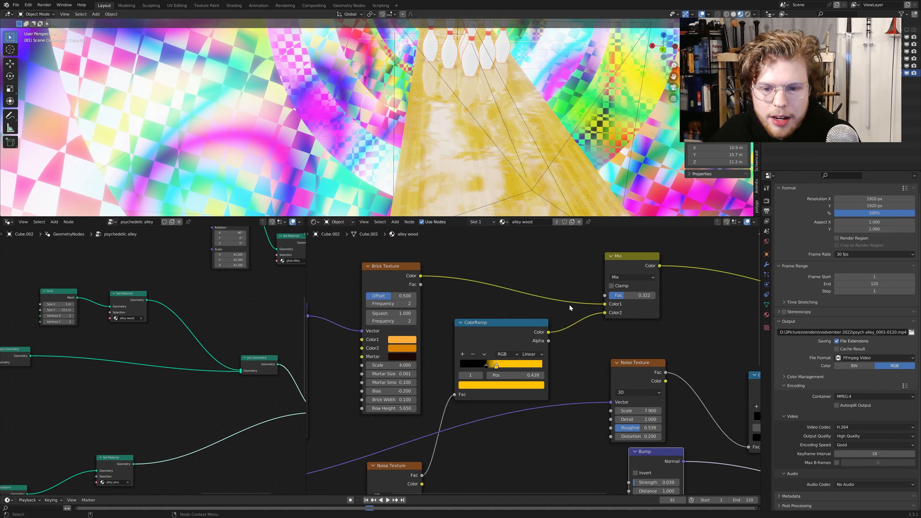
middle_click_drag(498, 147, 552, 116)
scroll(497, 163, "up", 3)
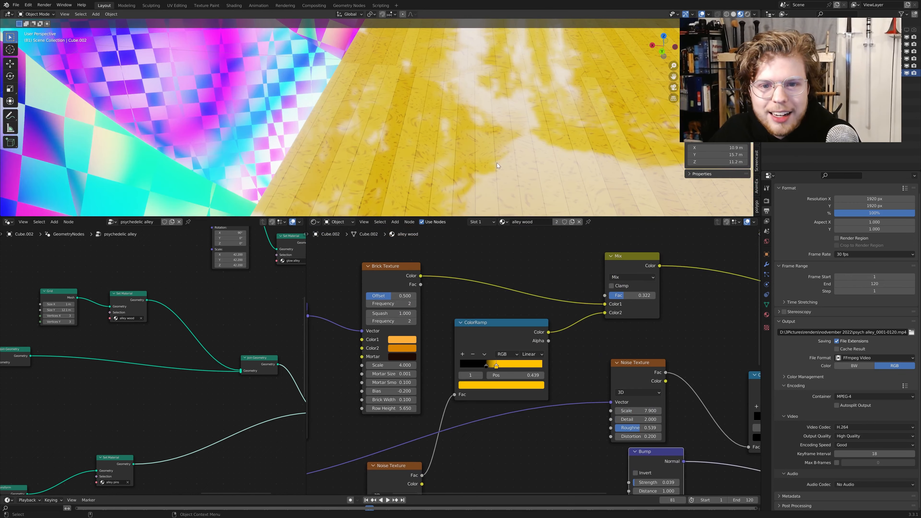
middle_click_drag(496, 162, 504, 150)
scroll(582, 357, "down", 4)
Step: Trace the Noise Texture and ColorRamp into the Principled BSDF's Roughness, and the Bump node into its Normal
middle_click_drag(585, 357, 544, 342)
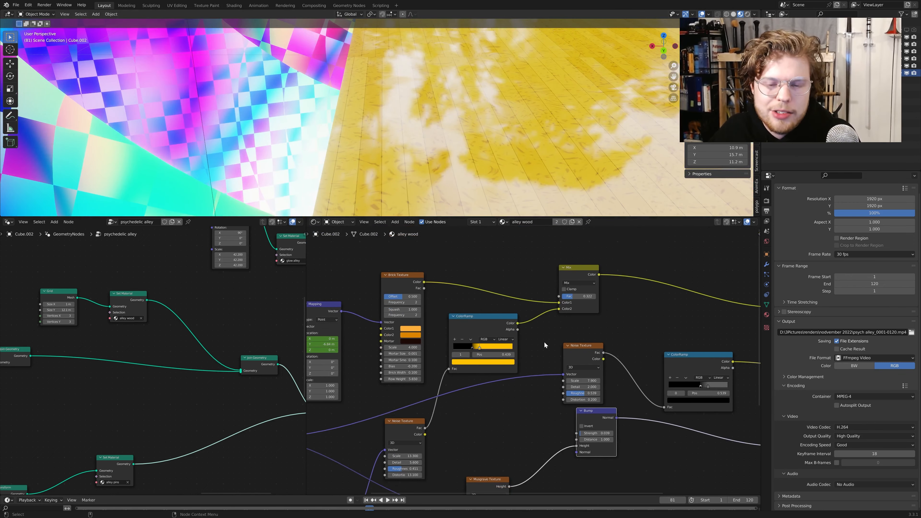
scroll(545, 343, "down", 2)
middle_click_drag(685, 443, 504, 370)
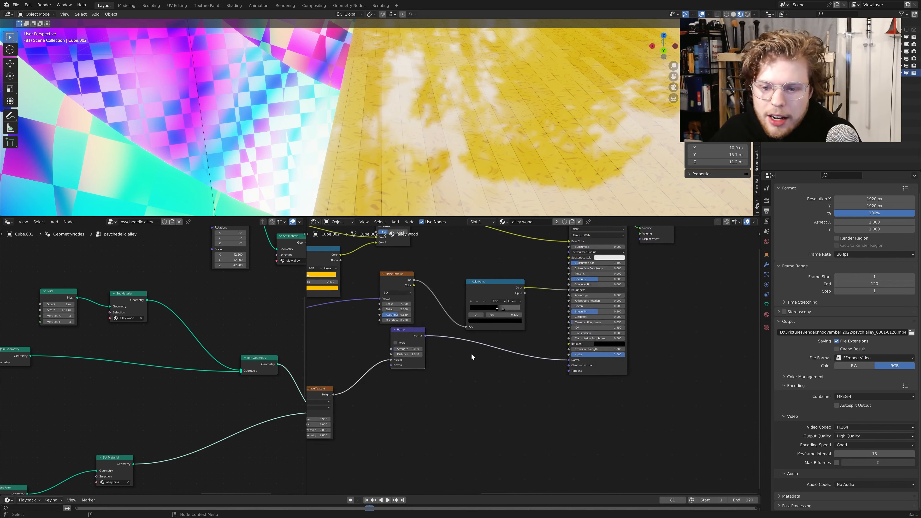
scroll(472, 354, "up", 4)
middle_click_drag(568, 353, 667, 373)
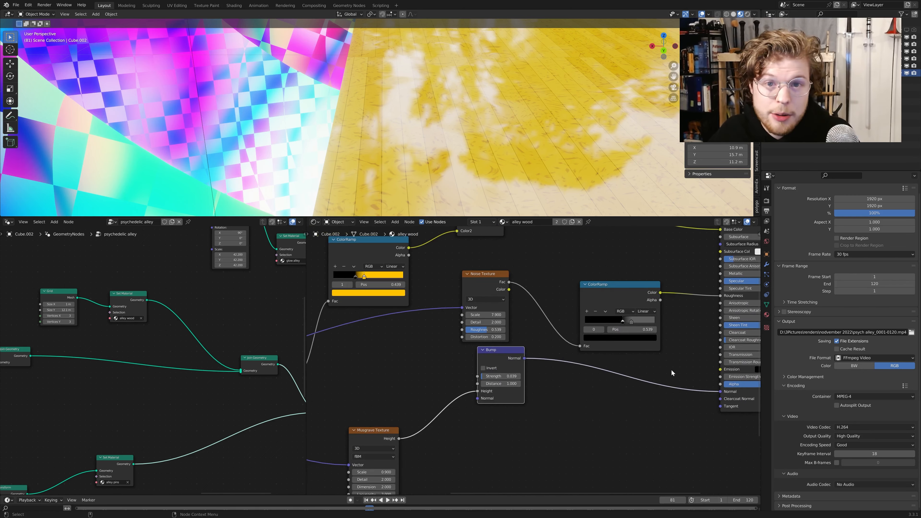
Step: Shift the Musgrave Texture node feeding the Bump height slightly, and view the lane and surrounding tunnel from another angle
middle_click_drag(427, 435, 536, 335)
scroll(536, 335, "up", 3)
left_click_drag(486, 325, 500, 311)
scroll(490, 302, "down", 6)
middle_click_drag(513, 165, 495, 159)
middle_click_drag(490, 123, 484, 122)
scroll(485, 122, "down", 6)
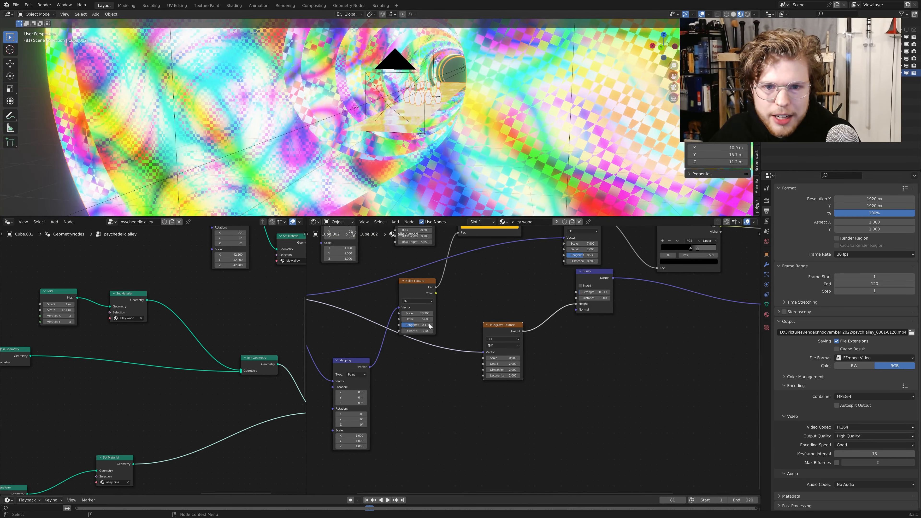
Step: Trace the Texture Coordinate's Object output to the Mapping, Noise and Musgrave nodes, and view the lane's surface
scroll(408, 363, "down", 5)
middle_click_drag(403, 364, 519, 399)
scroll(467, 406, "up", 6)
scroll(517, 398, "up", 5)
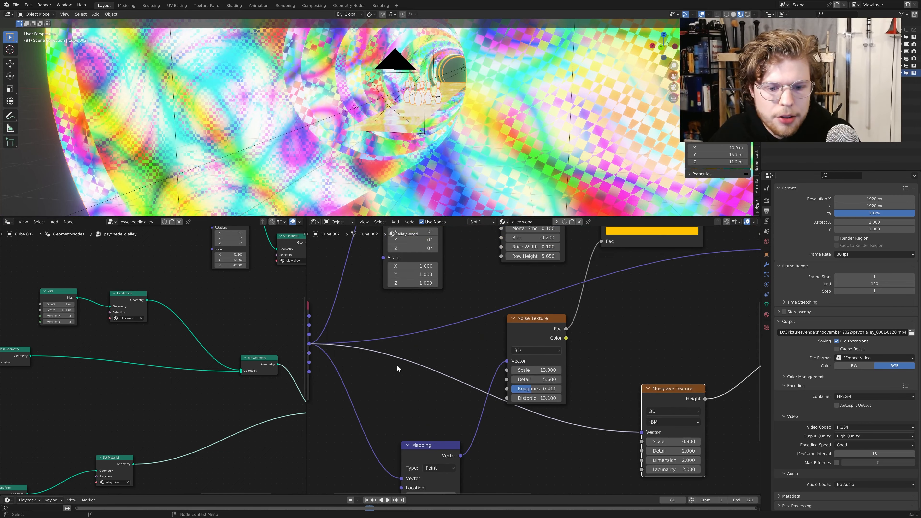
middle_click_drag(397, 369, 490, 376)
scroll(471, 354, "down", 7)
middle_click_drag(472, 109, 482, 117)
scroll(479, 113, "up", 6)
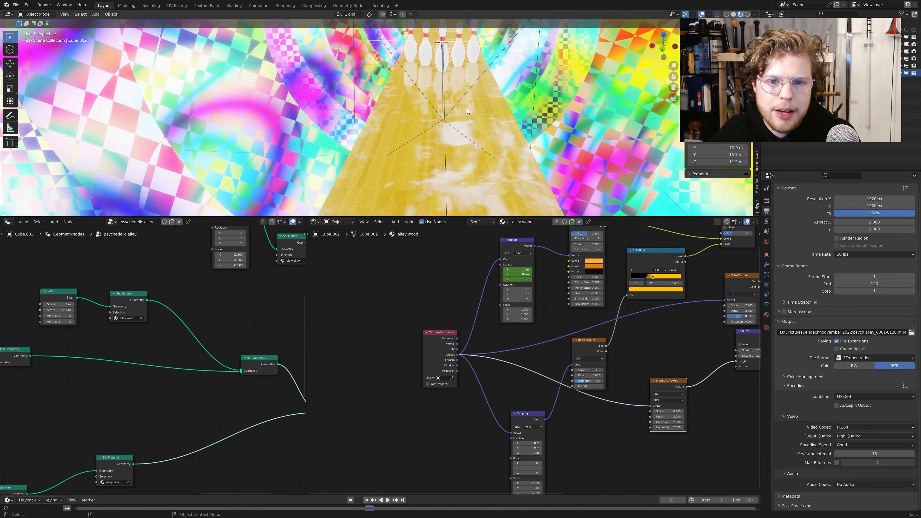
scroll(467, 109, "down", 7)
scroll(474, 103, "up", 6)
scroll(635, 342, "down", 6)
Step: Set the Y location of the Mapping node feeding the Brick Texture to 0.362 m and view the lane
middle_click_drag(653, 343, 512, 393)
scroll(460, 383, "up", 6)
middle_click_drag(402, 318, 456, 300)
scroll(456, 301, "up", 6)
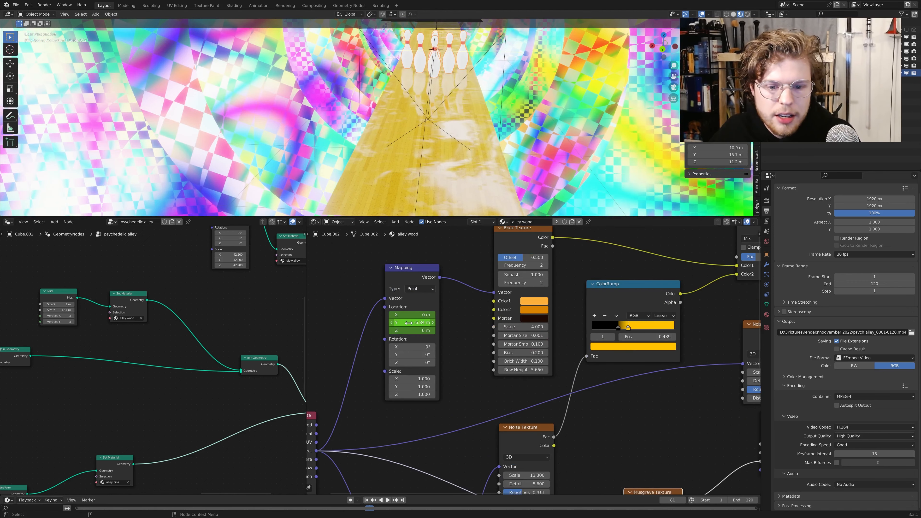
left_click_drag(409, 323, 423, 323)
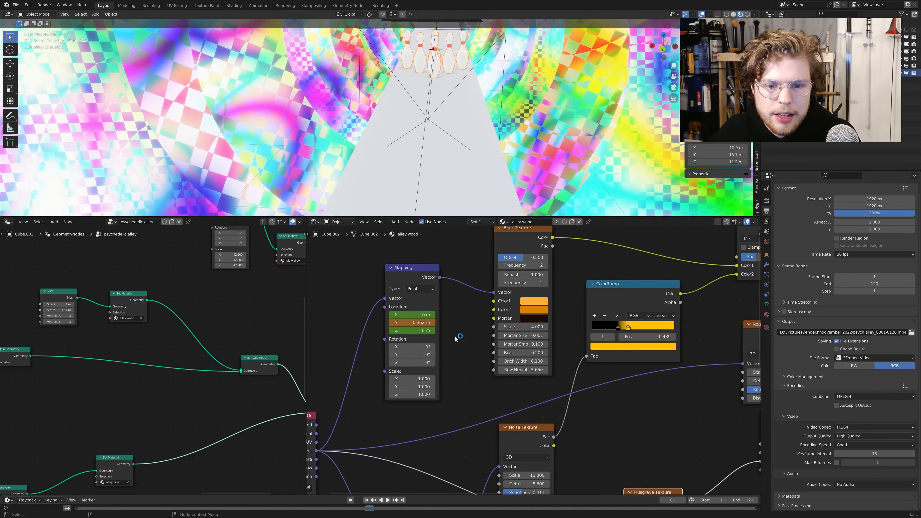
scroll(569, 201, "down", 2)
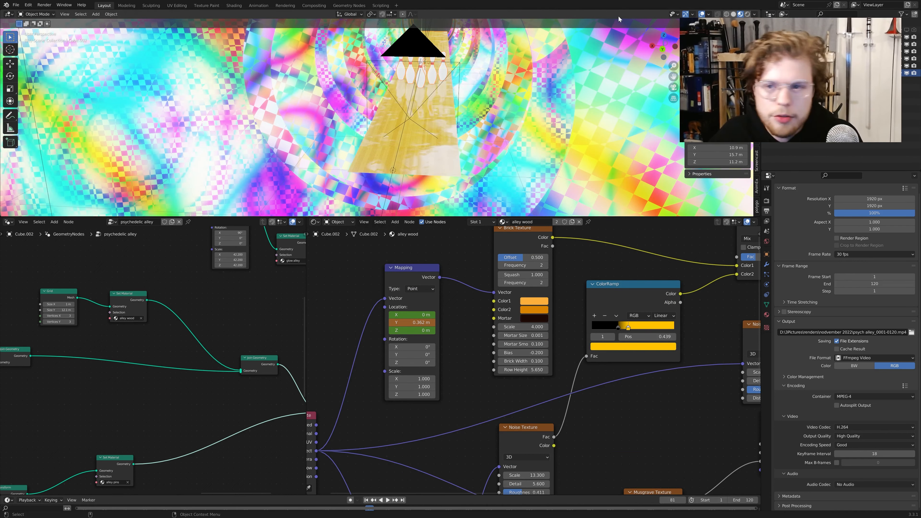
Step: Switch the shader editor's material to alley pins and view its node chain up to the Material Output
left_click(505, 223)
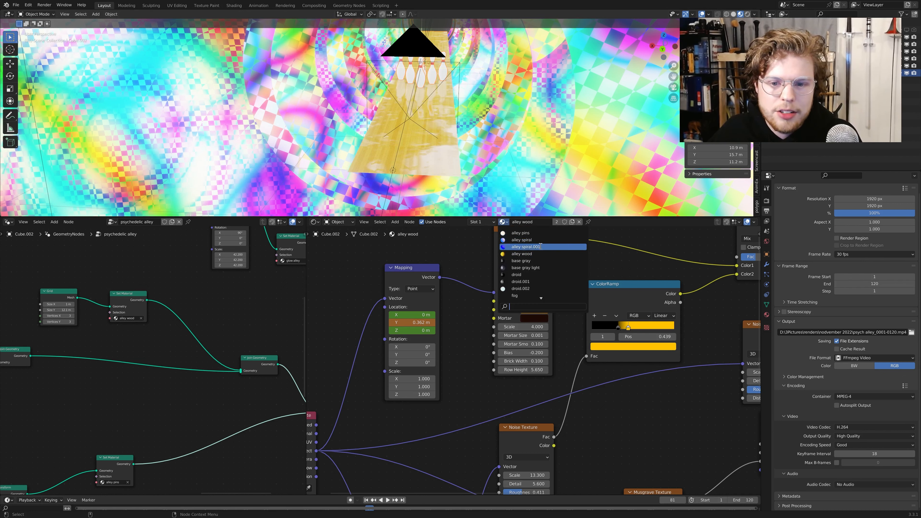
left_click(522, 232)
scroll(565, 344, "down", 4)
middle_click_drag(595, 343, 393, 354)
middle_click_drag(588, 354, 510, 352)
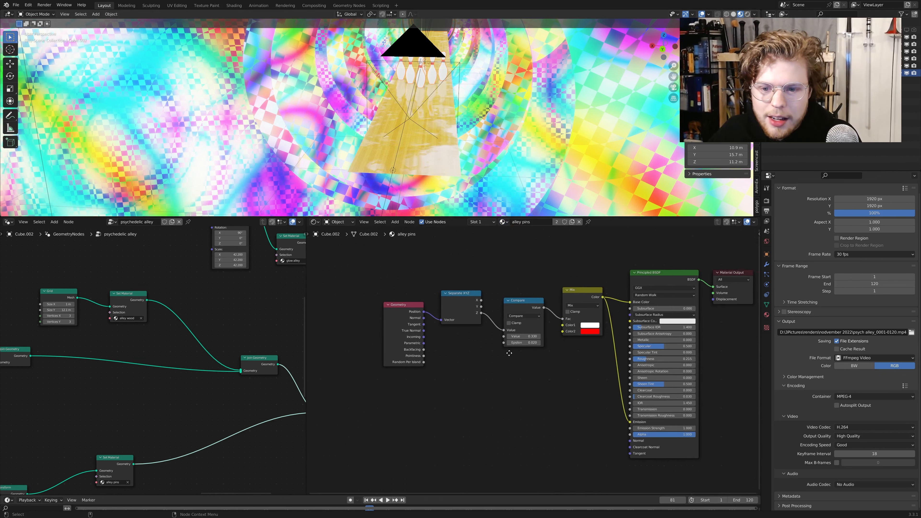
Step: Examine the Geometry node's Position output feeding Separate XYZ, and view the bowling pins closer along the lane
scroll(548, 365, "up", 3)
middle_click_drag(651, 364, 575, 359)
middle_click_drag(488, 374, 585, 394)
scroll(544, 393, "up", 4)
left_click_drag(434, 307, 425, 318)
middle_click_drag(407, 182, 421, 160)
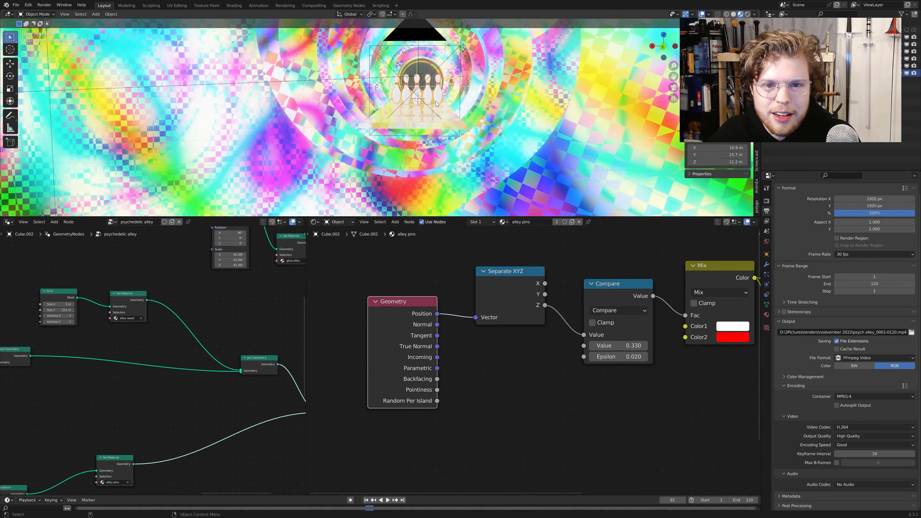
middle_click_drag(458, 119, 406, 145, "shift")
scroll(417, 145, "up", 3)
left_click_drag(391, 321, 392, 296)
middle_click_drag(520, 349, 478, 370)
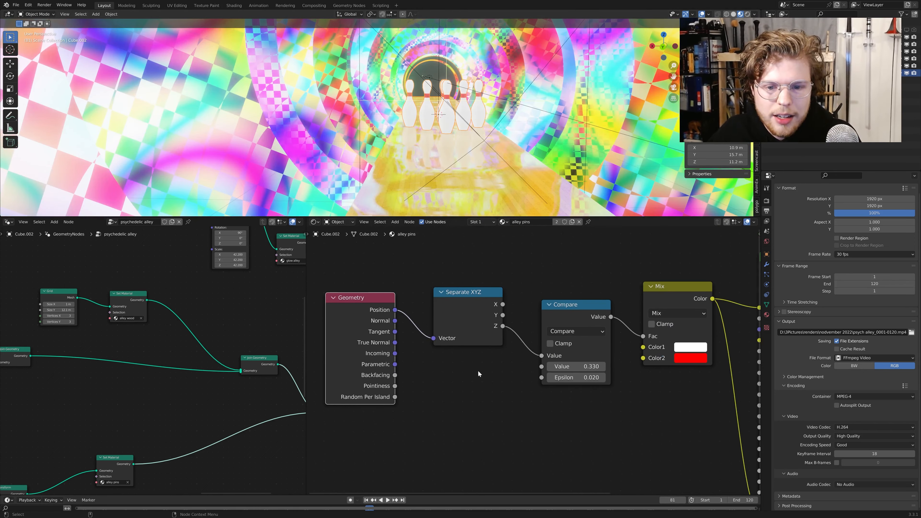
Step: Trace the Separate XYZ node's Z output through the Compare node's Value and Epsilon into the Mix factor
mouse_move(486, 311)
left_mouse_down()
mouse_move(485, 329)
mouse_move(486, 313)
left_mouse_up()
middle_click_drag(537, 369, 446, 369)
left_click_drag(487, 325, 481, 323)
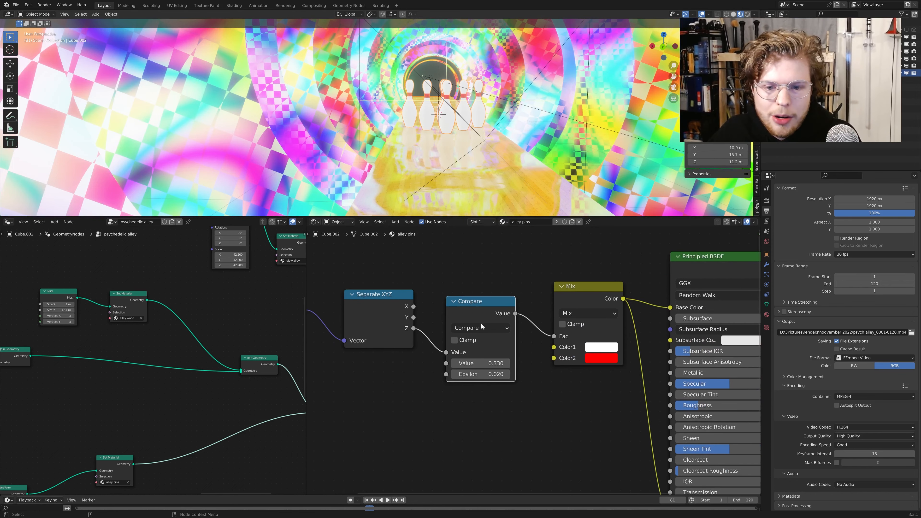
middle_click_drag(544, 349, 495, 349)
left_click_drag(537, 304, 539, 306)
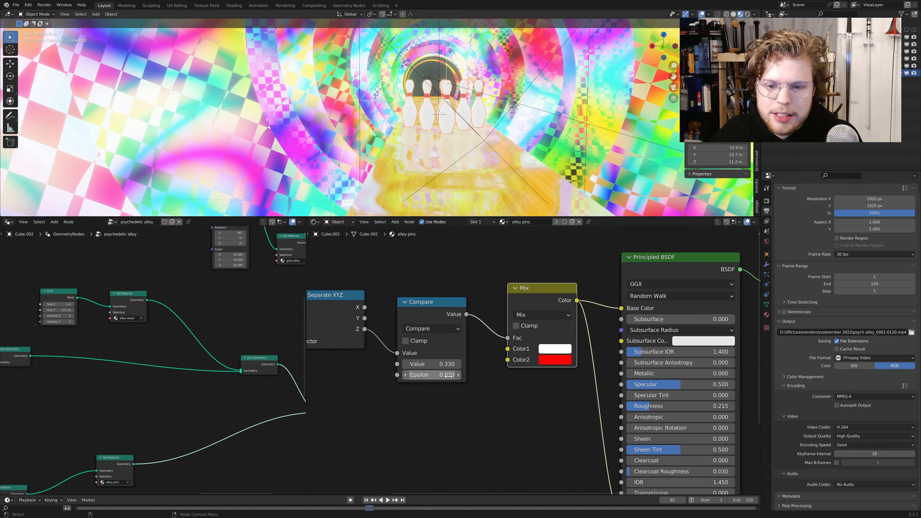
left_click_drag(432, 364, 451, 383)
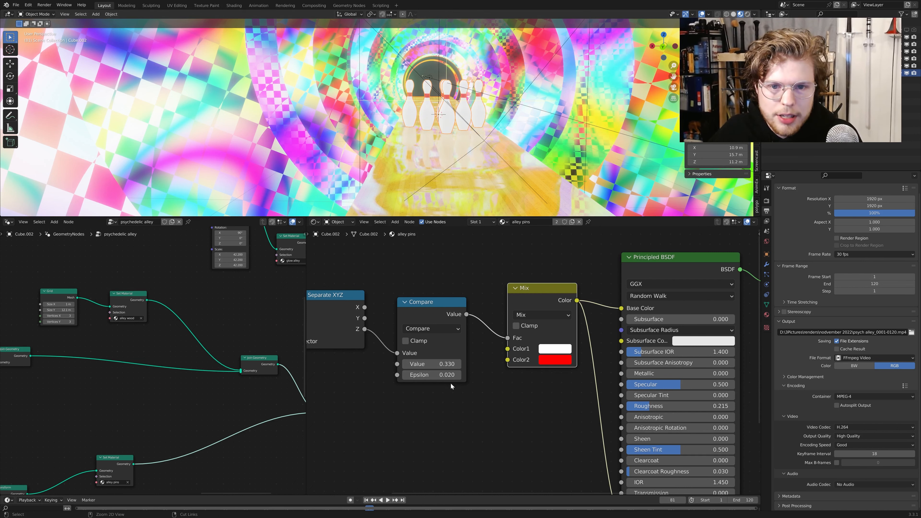
Step: View the red stripes on the pins up close, together with the pin material's Mix and Principled BSDF nodes
middle_click_drag(526, 112, 604, 193)
scroll(432, 329, "down", 2)
middle_click_drag(433, 330, 427, 327)
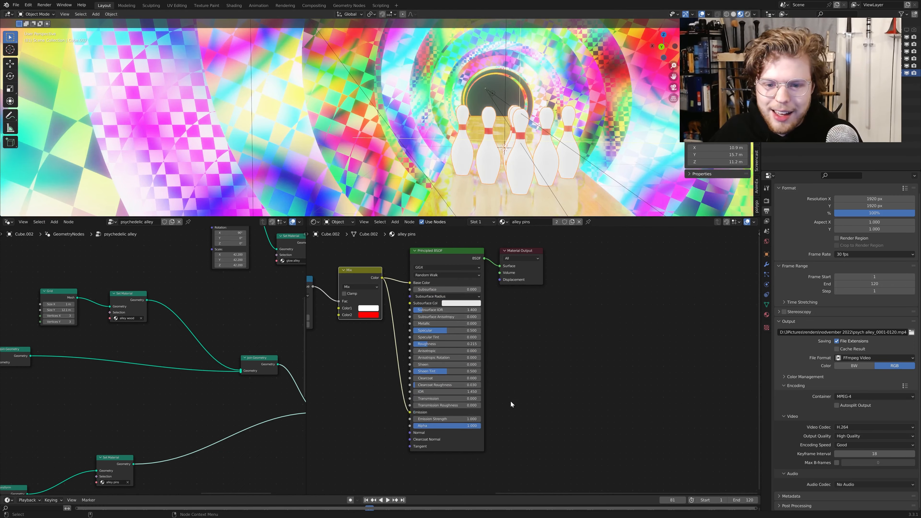
middle_click_drag(510, 401, 561, 403)
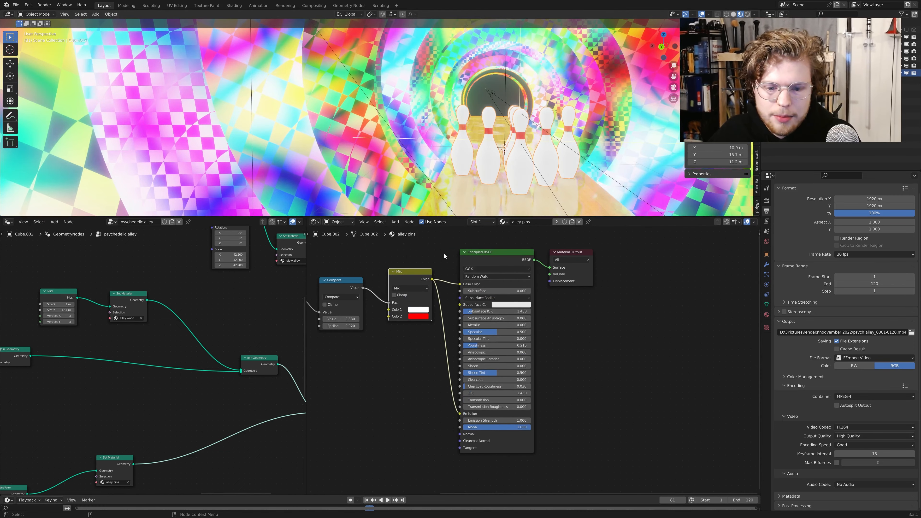
Step: Trace the Mix color into the Principled BSDF's Base Color and Emission, and view the pins from another angle
left_click_drag(476, 253, 485, 250)
scroll(433, 283, "up", 6)
middle_click_drag(368, 284, 418, 322)
scroll(418, 322, "down", 3)
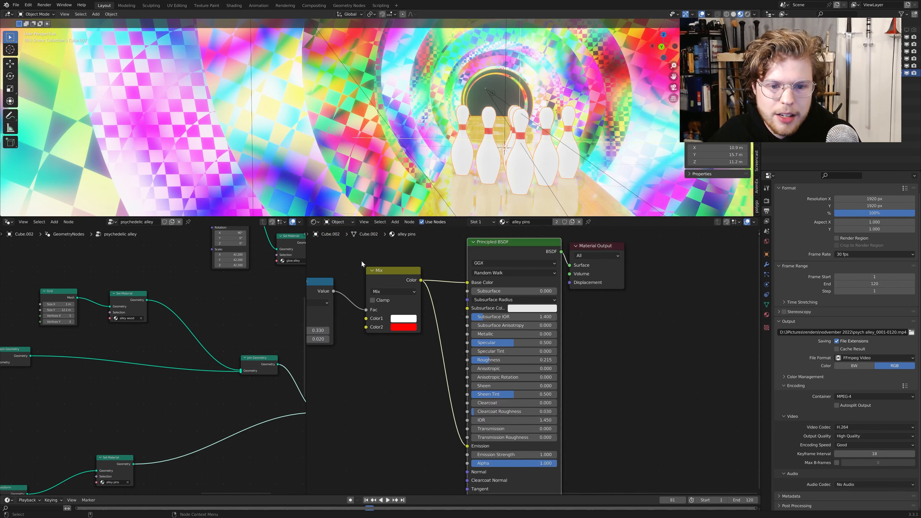
scroll(362, 261, "down", 1)
middle_click_drag(361, 260, 352, 223)
middle_click_drag(473, 236, 450, 289)
scroll(450, 290, "up", 1)
scroll(451, 290, "up", 2)
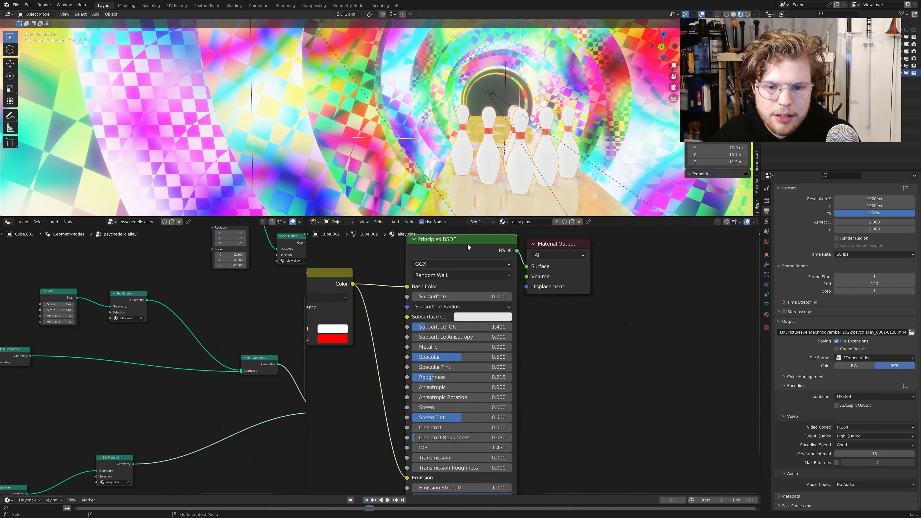
left_click_drag(467, 243, 453, 246)
scroll(453, 246, "down", 4)
middle_click_drag(444, 424, 451, 394)
middle_click_drag(522, 328, 509, 361)
middle_click_drag(539, 114, 564, 98)
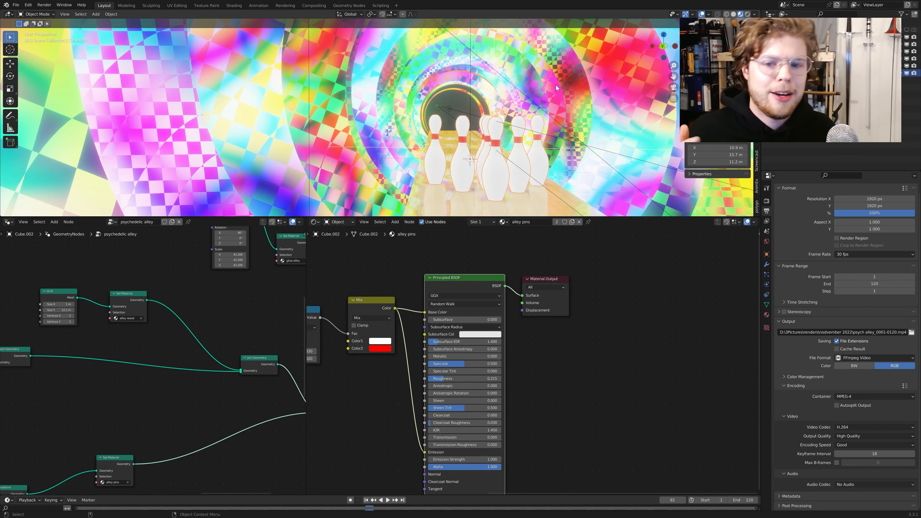
Step: Play the animation through the scene camera, stop it, and glance at the compositing node tree
left_click(673, 87)
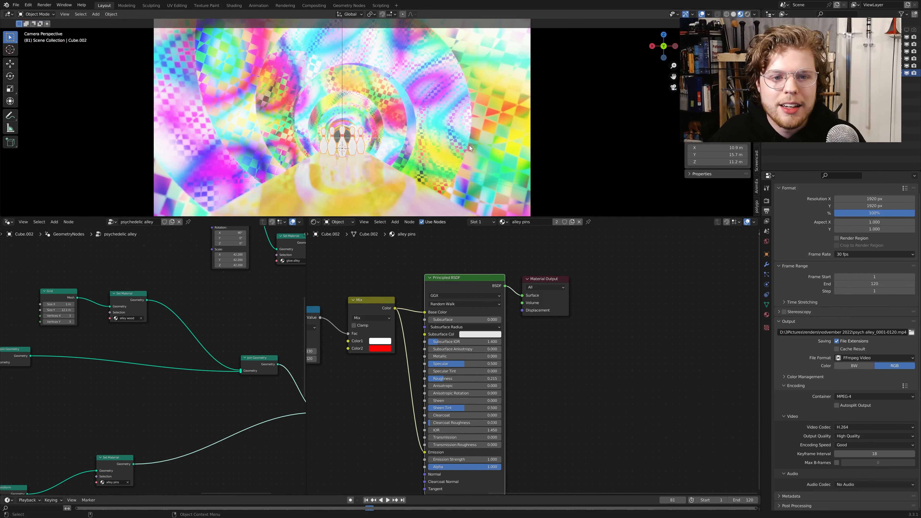
key("space")
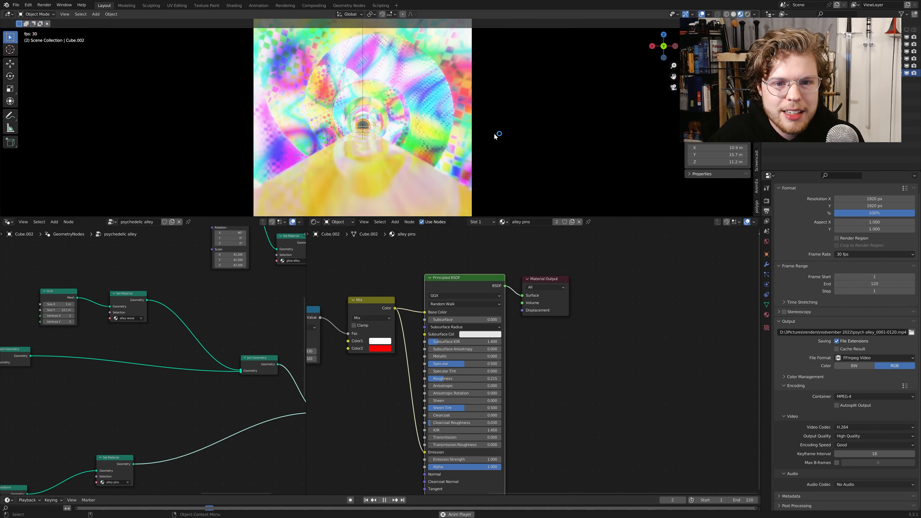
key("space")
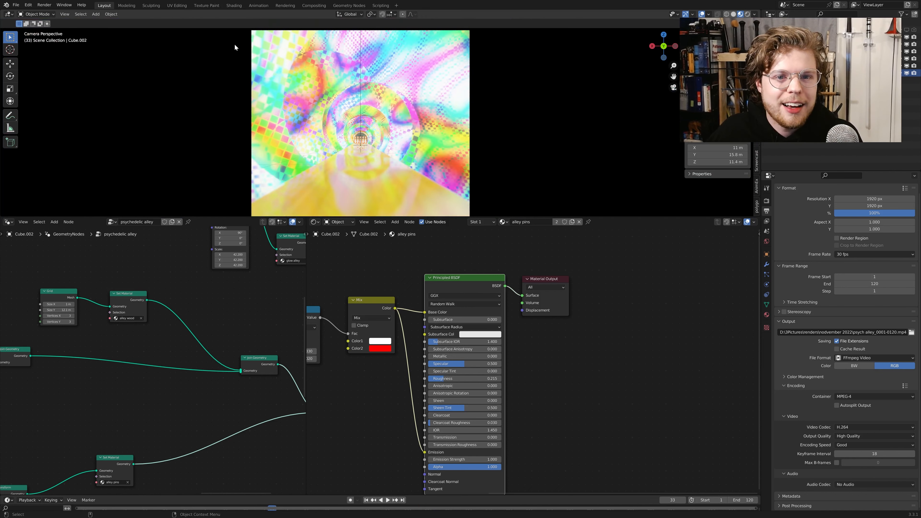
left_click(322, 6)
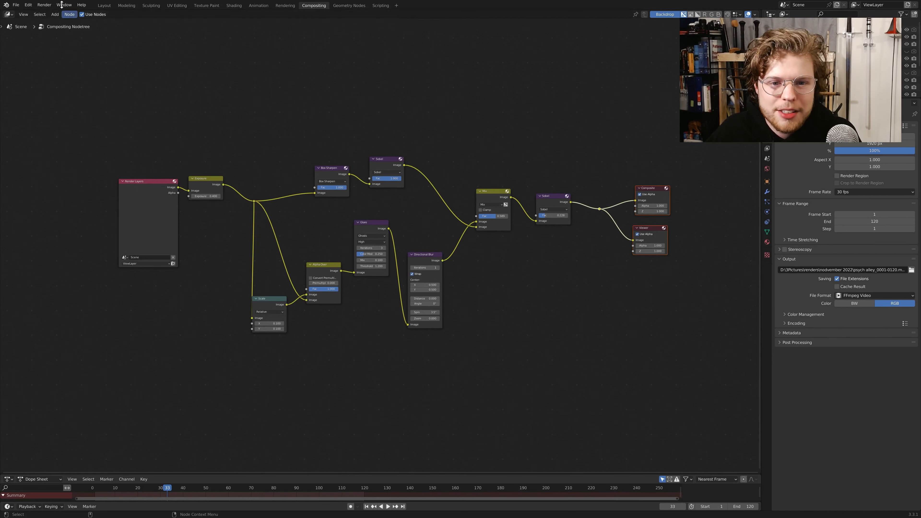
left_click(104, 5)
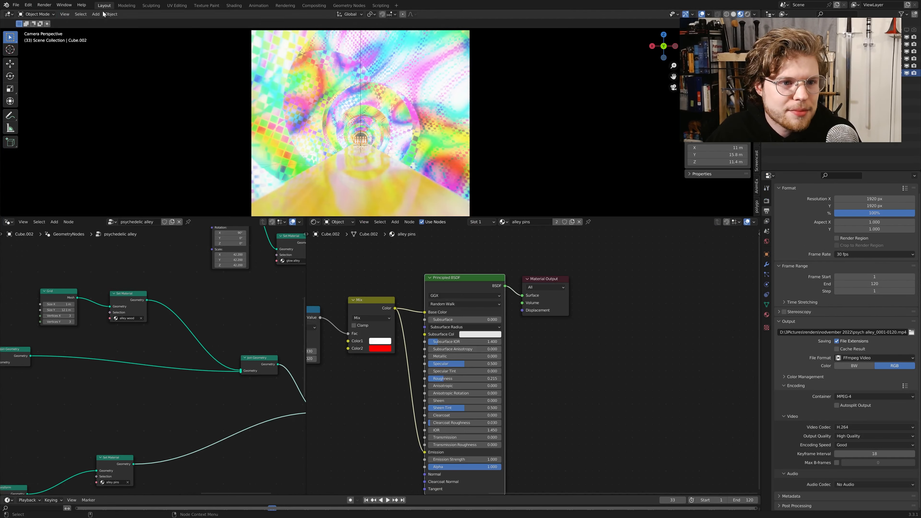
Step: Resume the animation playback and stop it at frame 96, where the pins are close to the camera
left_click(33, 6)
key("space")
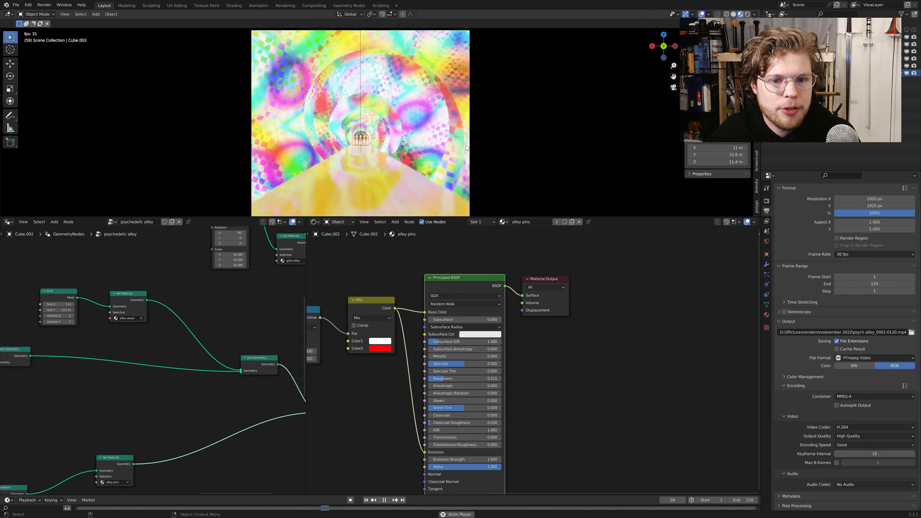
key("space")
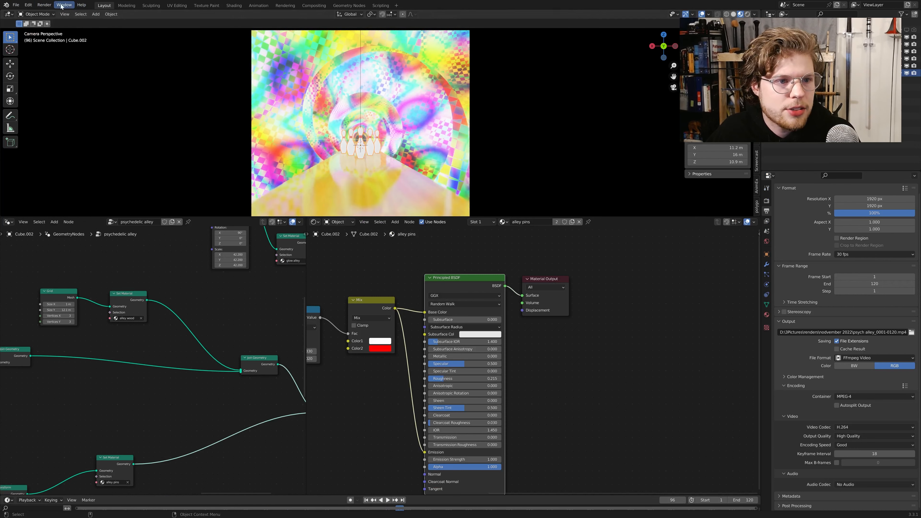
Step: Review the Eevee render settings from sampling and motion blur down to shadows, indirect lighting and film
left_click(767, 201)
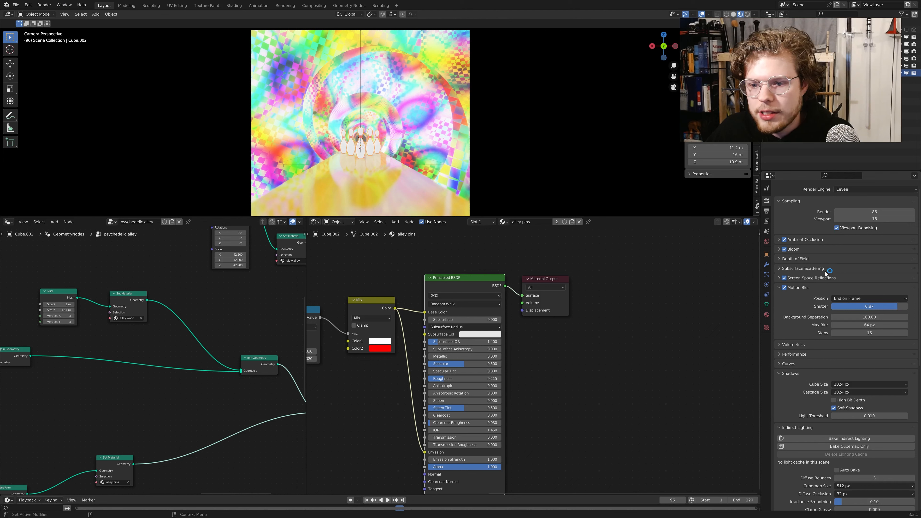
scroll(798, 363, "down", 6)
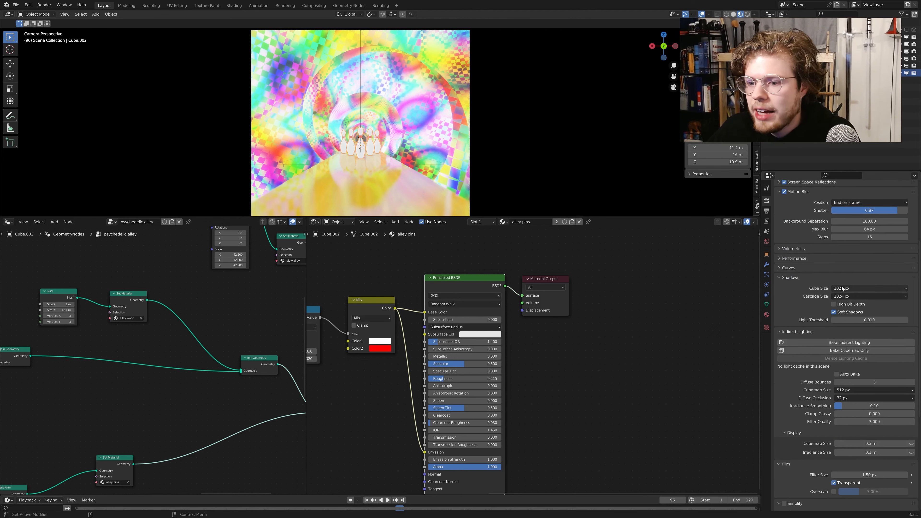
scroll(837, 402, "down", 2)
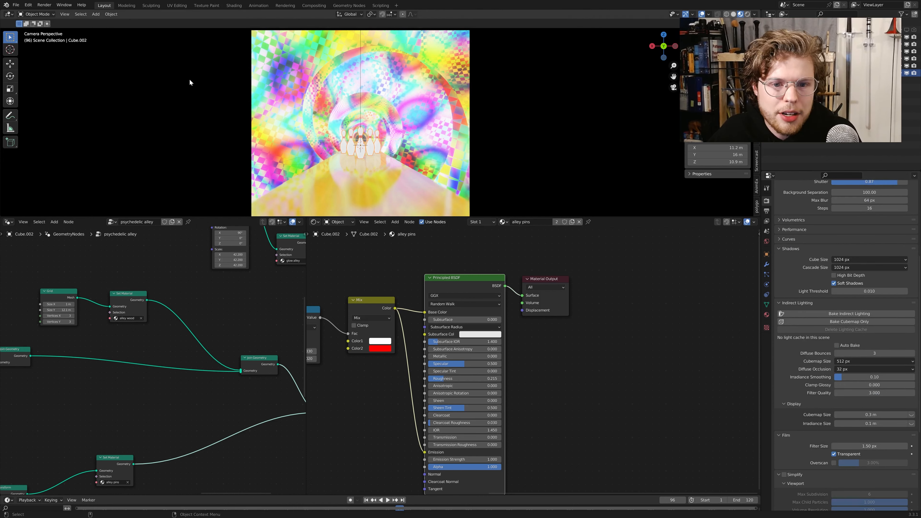
Step: Render the current frame as an image and view the result behind the compositing node tree
left_click(44, 5)
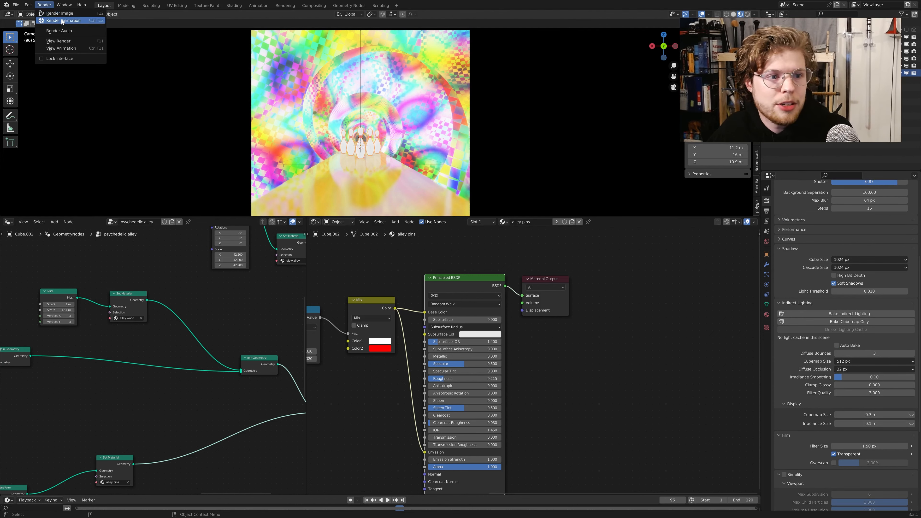
left_click(55, 15)
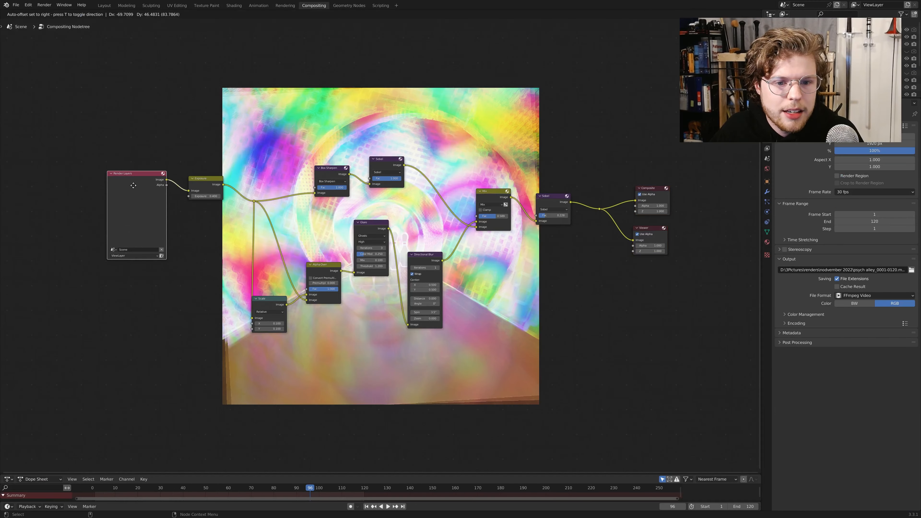
scroll(381, 289, "up", 4)
mouse_move(369, 304)
middle_mouse_down()
mouse_move(376, 344)
mouse_move(371, 305)
middle_mouse_up()
scroll(373, 305, "up", 5)
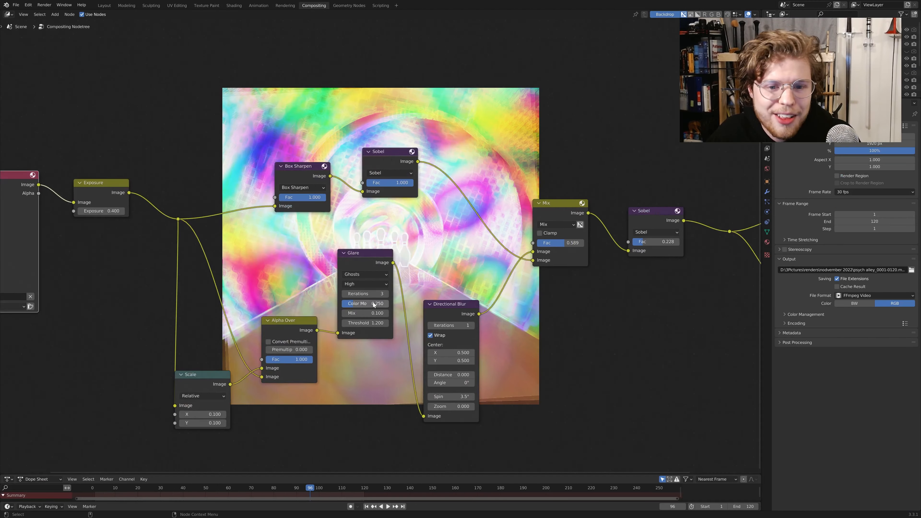
scroll(404, 239, "down", 5)
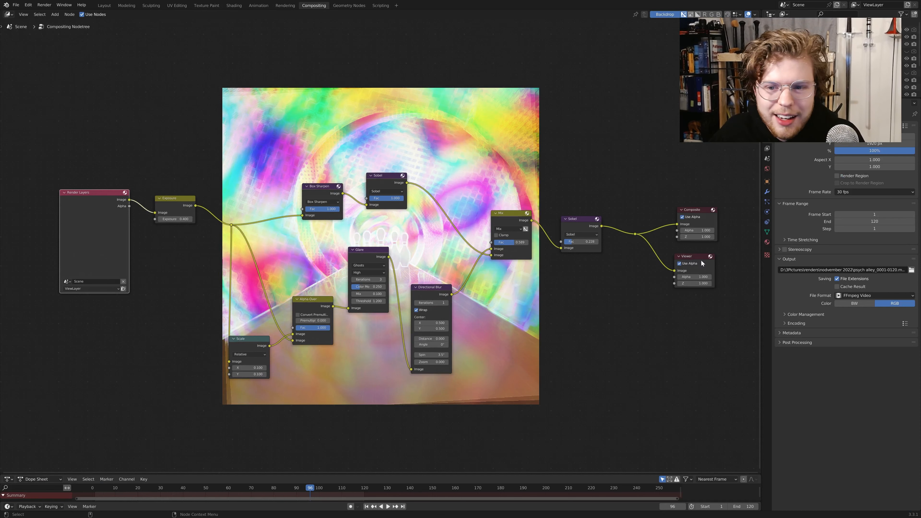
Step: Trace the Render Layers image through the Exposure node to the point where the compositing tree branches
scroll(701, 260, "up", 2)
scroll(690, 254, "down", 2)
middle_click_drag(412, 276, 408, 263)
scroll(295, 248, "up", 2)
middle_click_drag(295, 248, 319, 242)
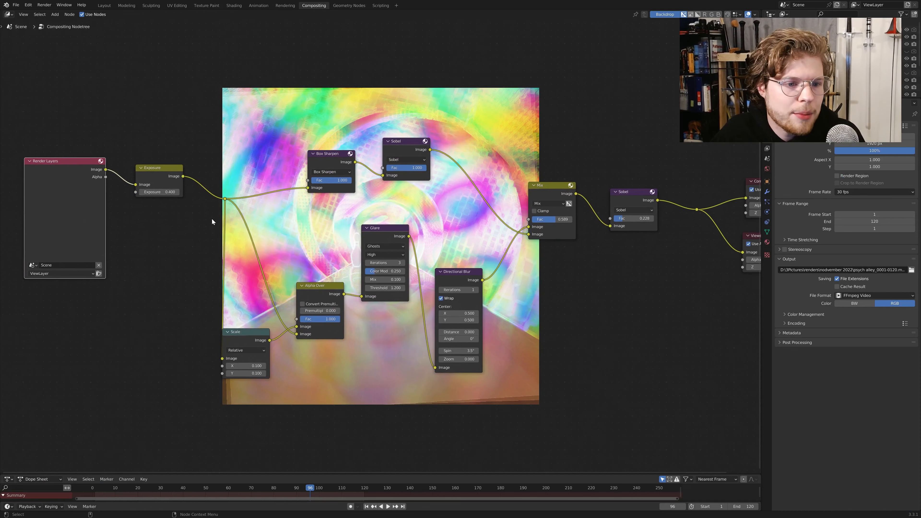
middle_click_drag(212, 221, 294, 256)
scroll(373, 253, "up", 2)
scroll(374, 253, "down", 2)
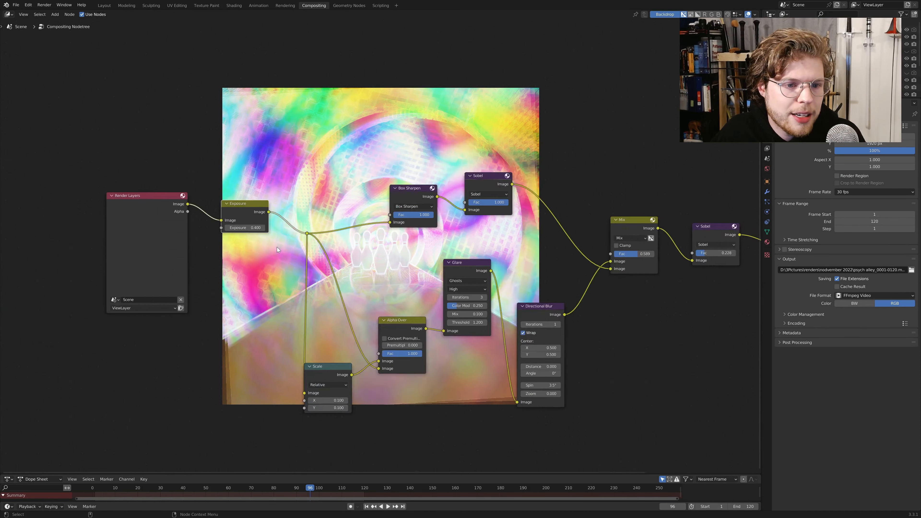
Step: Examine the sharpen and glare branches joining in the Mix node and passing through the final Sobel filter
scroll(277, 247, "down", 7)
middle_click_drag(457, 265, 367, 261)
scroll(367, 261, "up", 6)
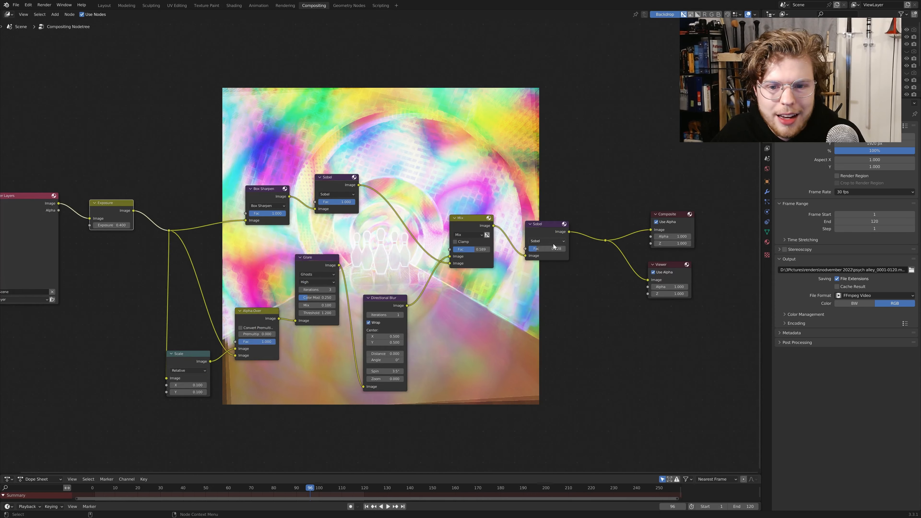
scroll(217, 365, "up", 2)
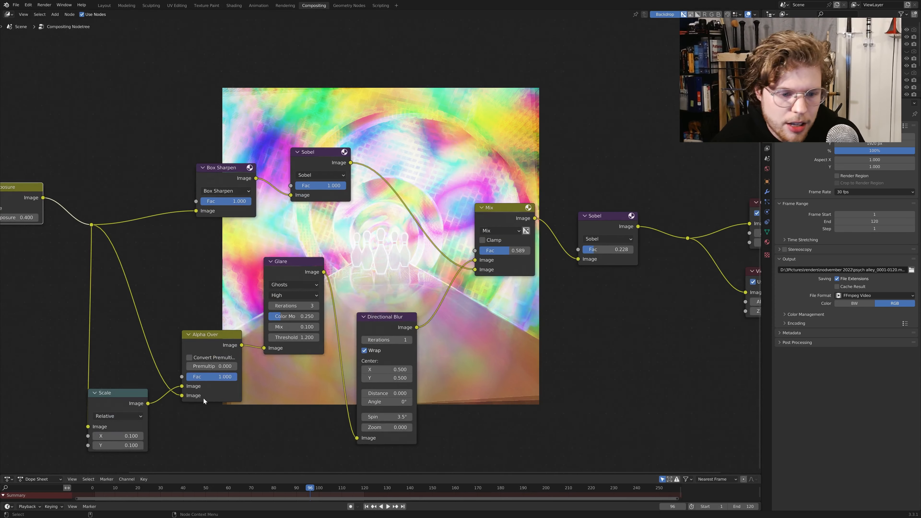
Step: Rearrange the compositing nodes so Scale sits above Alpha Over, beside the Glare node
left_click_drag(170, 352, 164, 272)
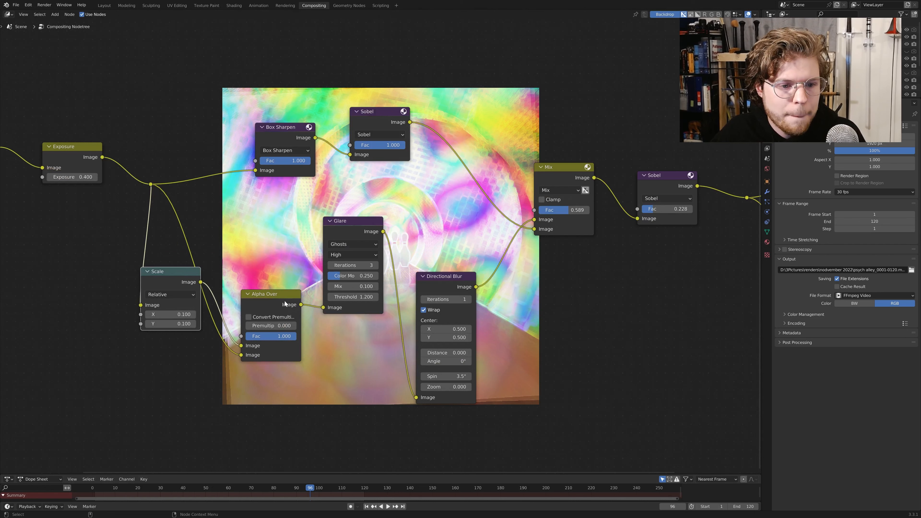
left_click_drag(265, 296, 239, 364)
left_click_drag(171, 271, 220, 247)
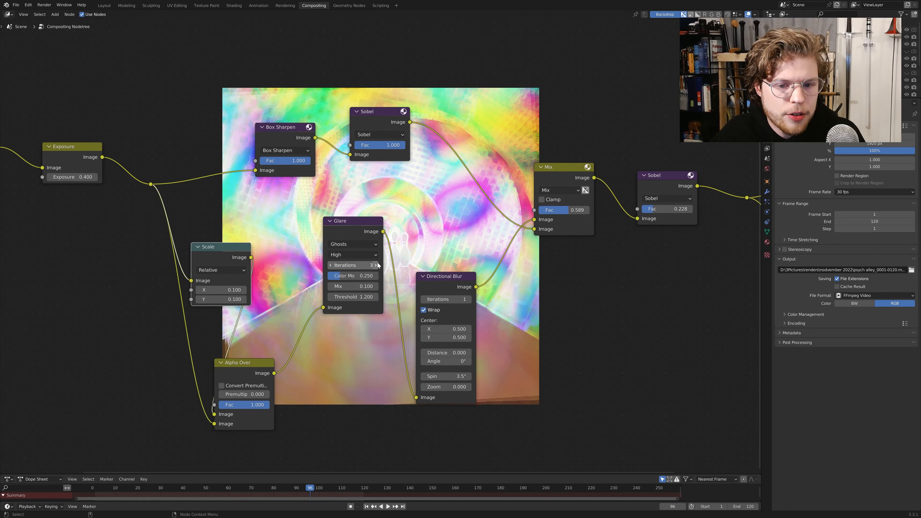
middle_click_drag(422, 257, 379, 262)
scroll(379, 272, "down", 2)
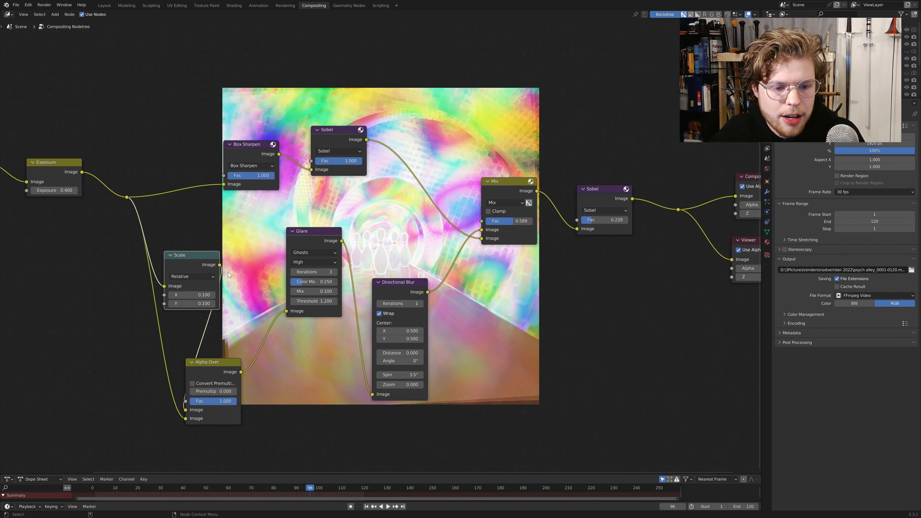
Step: Mute the Alpha Over node to compare the composite without it, and unmute it again
key("m")
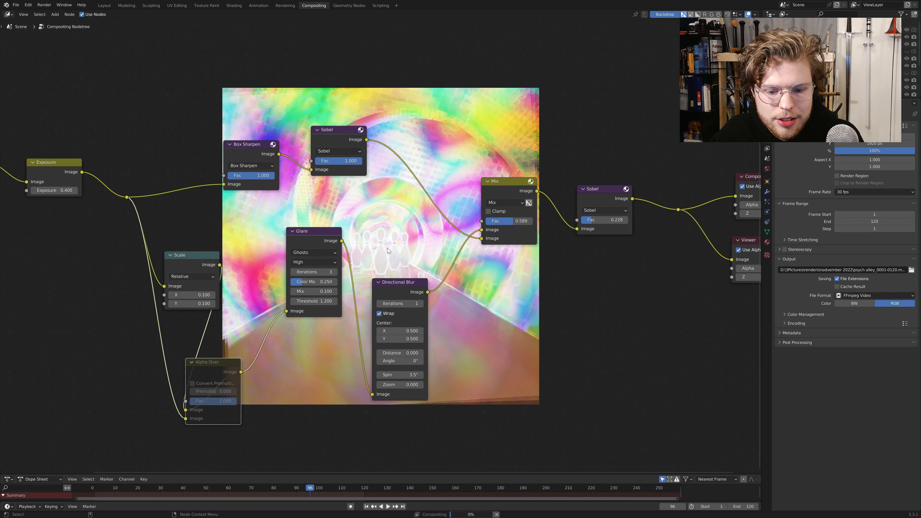
key("m")
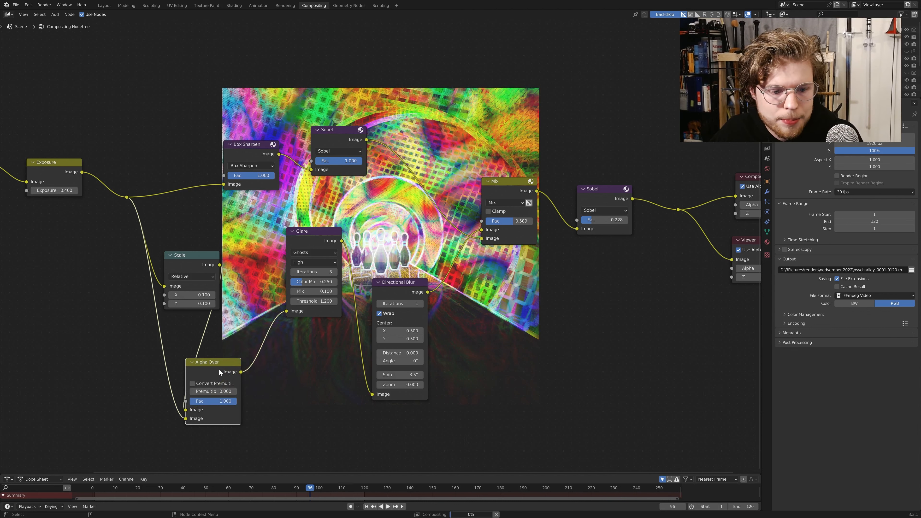
Step: Rearrange the compositing nodes so Scale sits before Alpha Over, below Exposure, and Render Layers stands farther from Exposure
left_click(197, 270)
middle_click_drag(196, 257, 258, 269)
left_click_drag(249, 276, 139, 311)
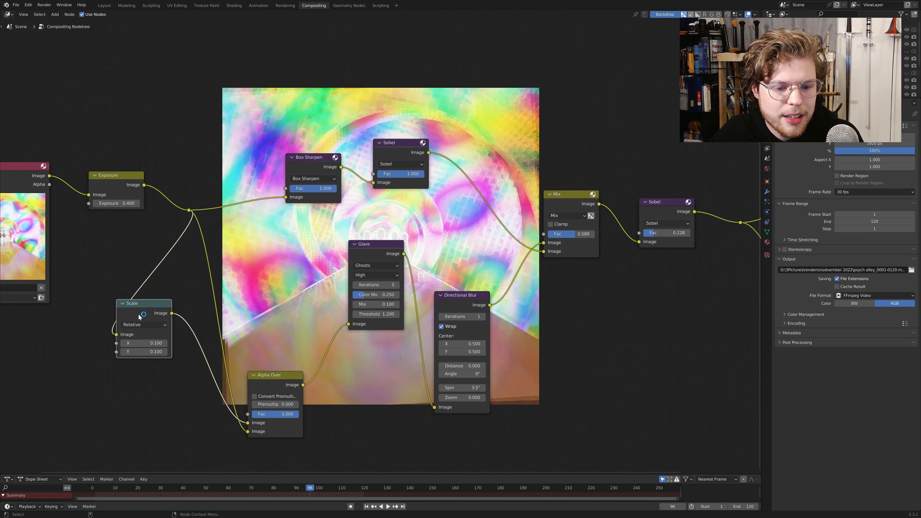
middle_click_drag(131, 254, 236, 254)
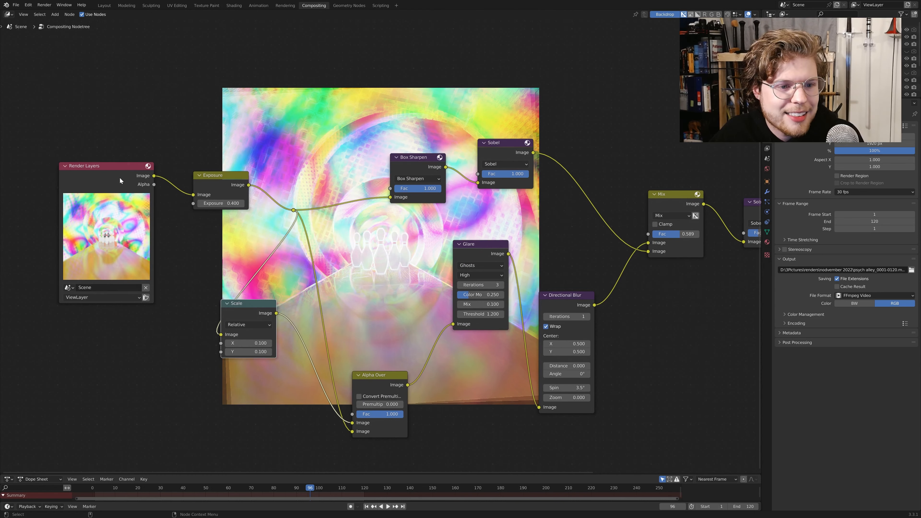
left_click_drag(118, 175, 85, 165)
left_click_drag(241, 308, 239, 306)
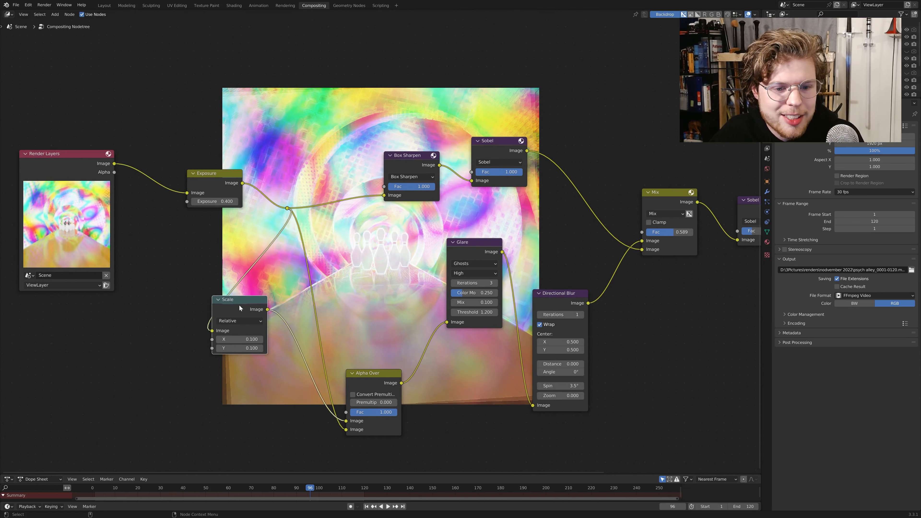
middle_click_drag(403, 328, 359, 310)
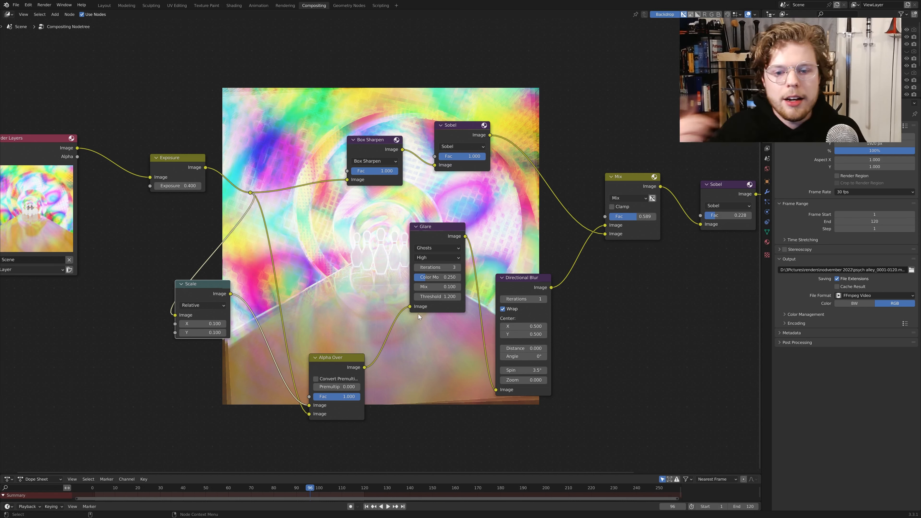
Step: Mute the Glare node to compare the composite without its ghosts, and unmute it again
middle_click_drag(449, 216, 303, 214)
left_click_drag(298, 229, 295, 243)
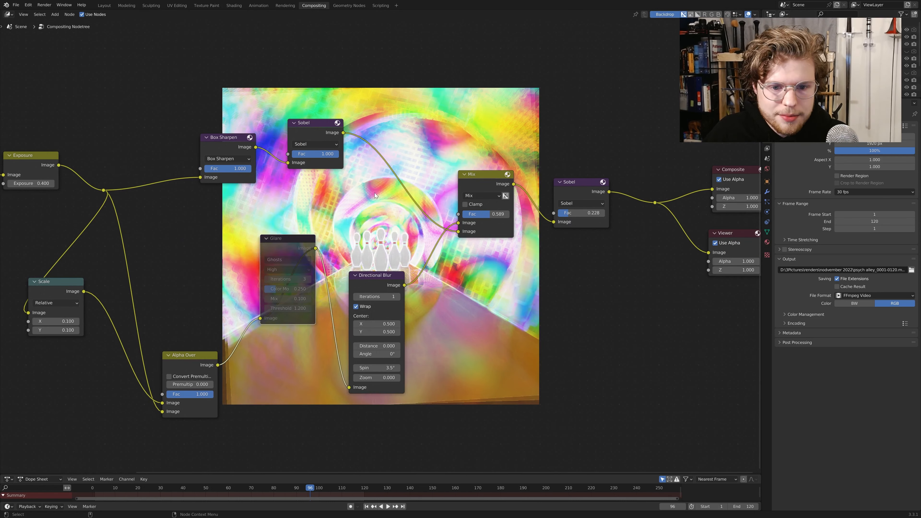
middle_click_drag(331, 298, 310, 298)
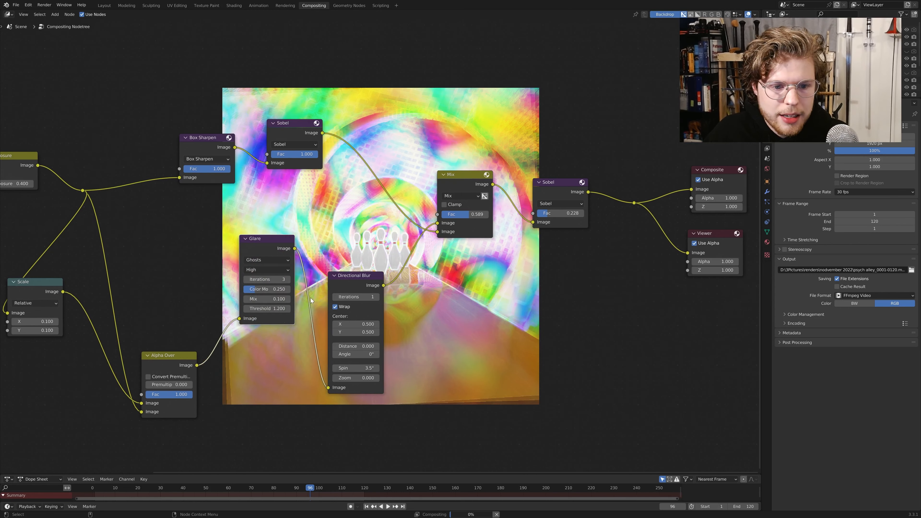
key("m")
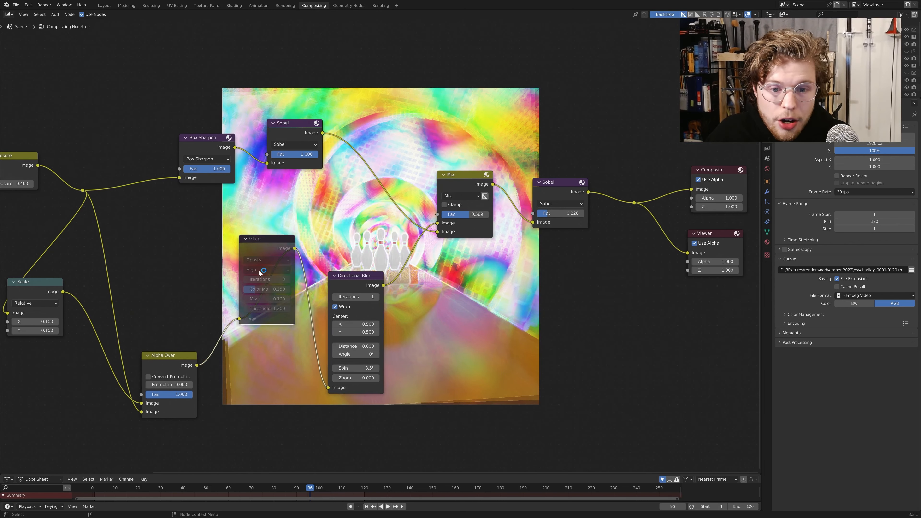
key("m")
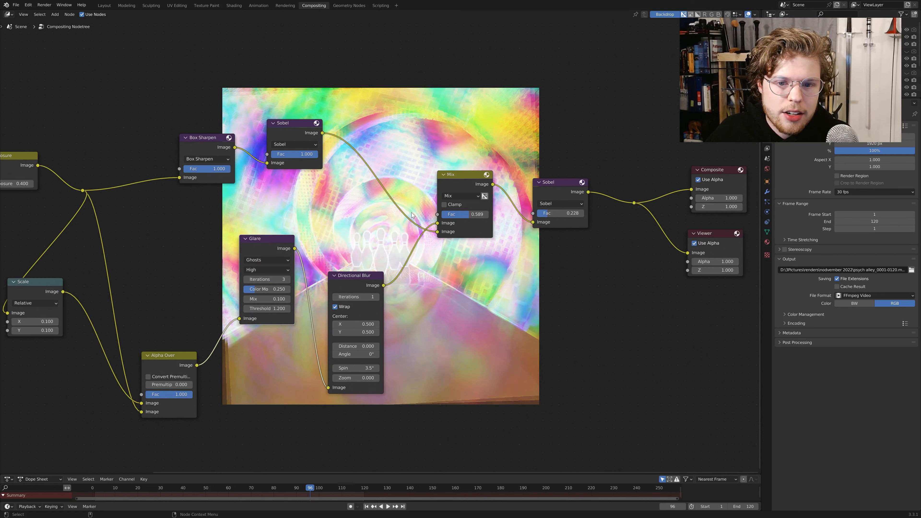
Step: Mute the Directional Blur node to compare the composite without the spin blur, and unmute it again
middle_click_drag(413, 216, 387, 201)
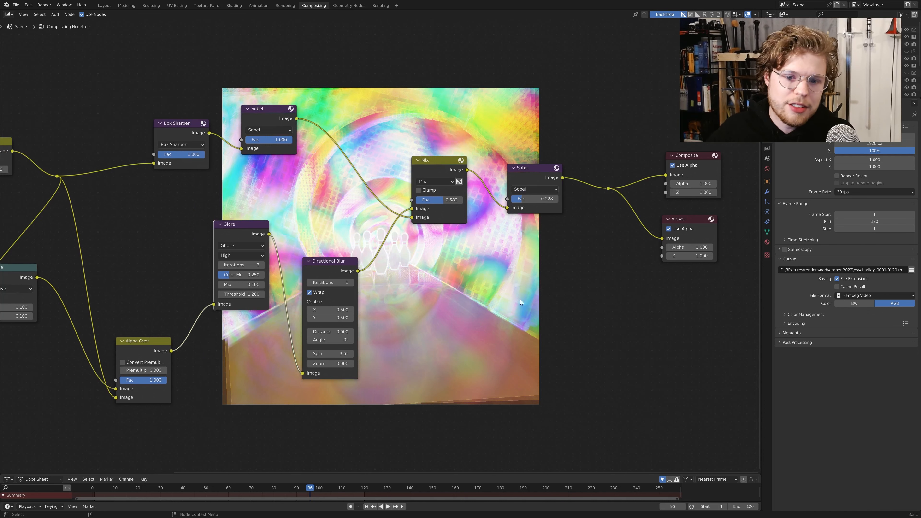
left_click(337, 259)
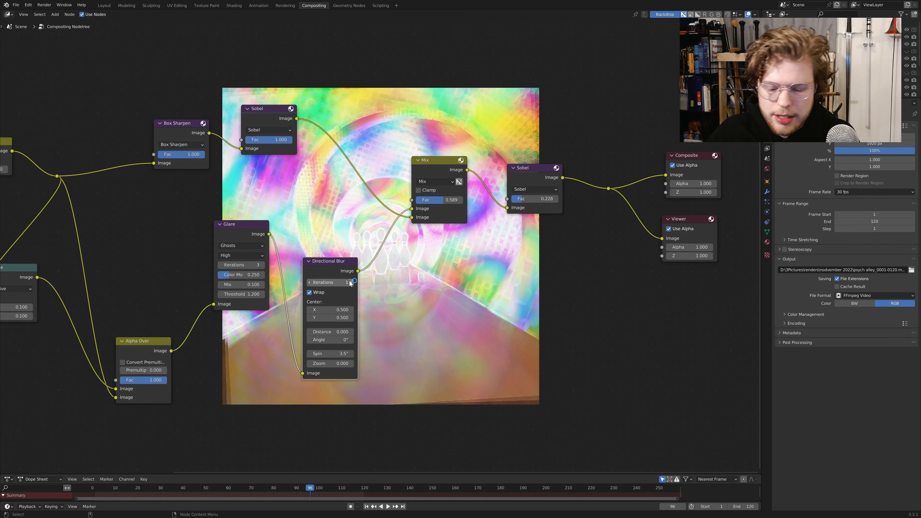
key("m")
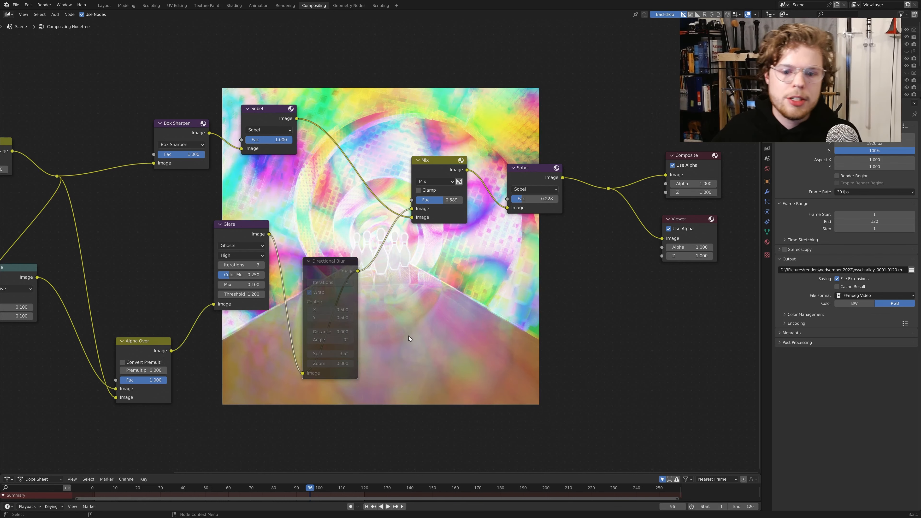
key("m")
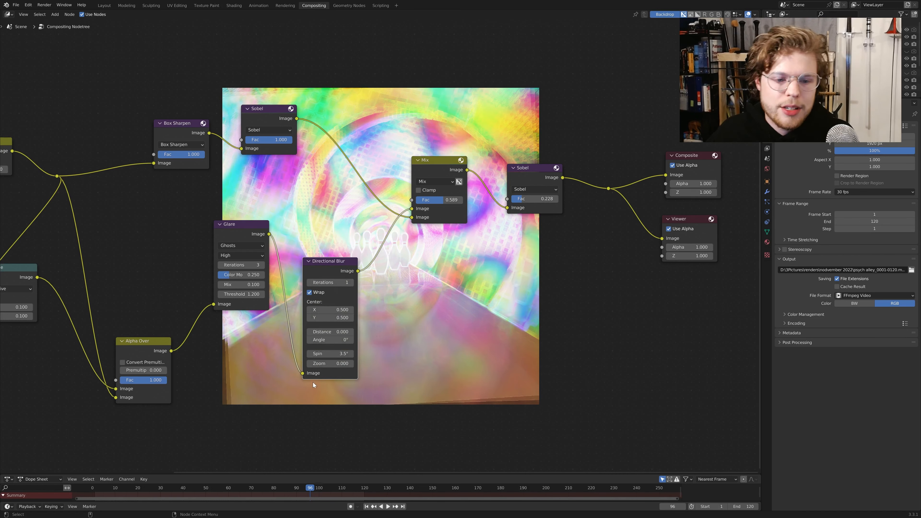
Step: Mute the Box Sharpen node in the upper branch to compare the composite without sharpening, and unmute it again
scroll(392, 248, "up", 2)
middle_click_drag(413, 150, 386, 181)
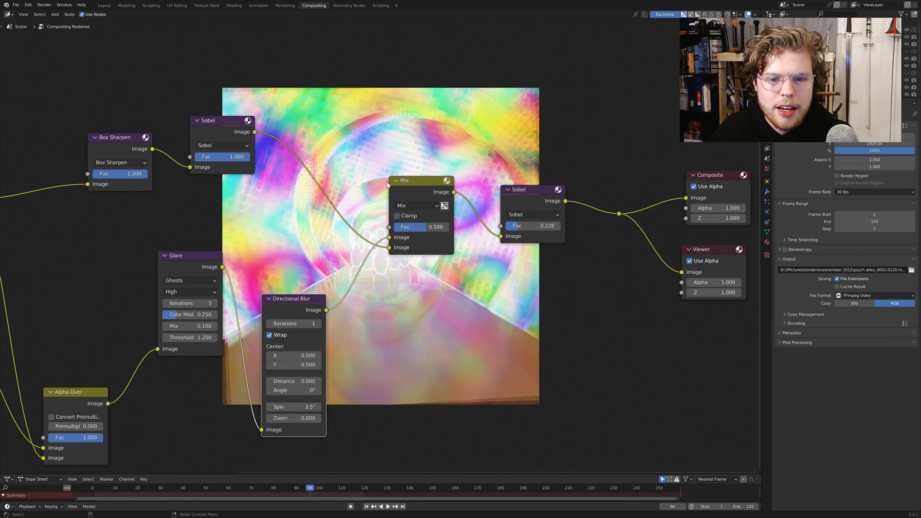
middle_click_drag(217, 146, 267, 153)
scroll(327, 209, "down", 3)
middle_click_drag(178, 170, 329, 220)
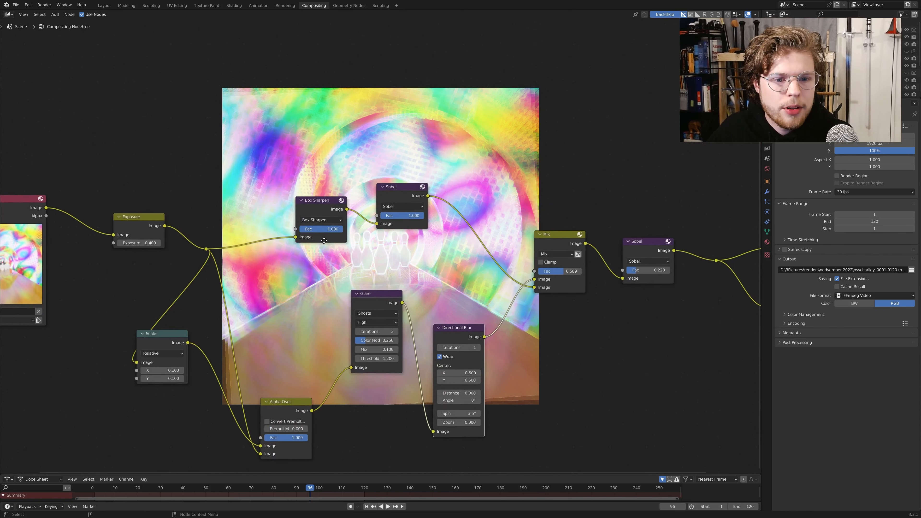
scroll(319, 216, "up", 5)
left_click(298, 199)
key("m")
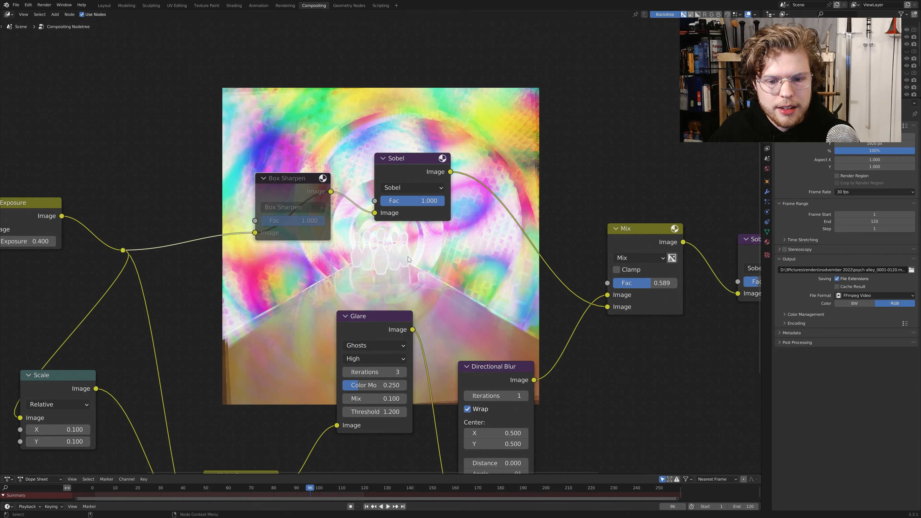
key("m")
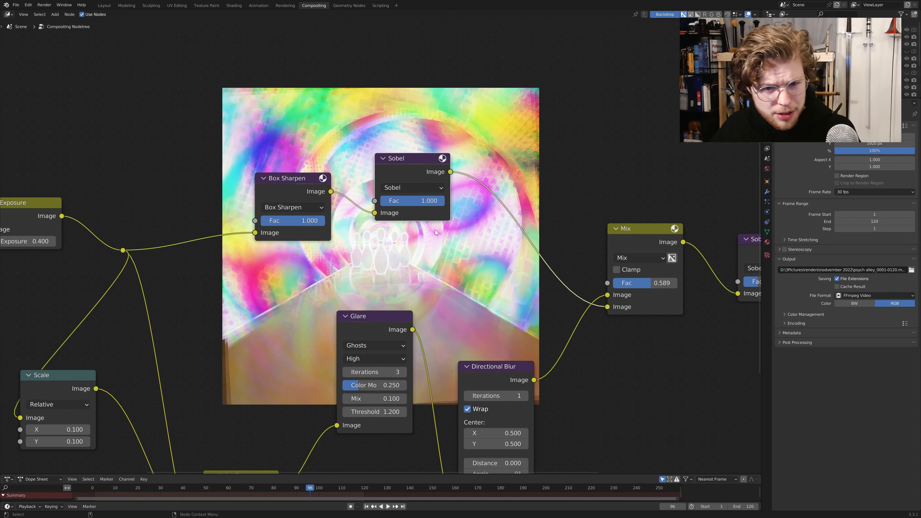
Step: Compare the composite without each Sobel filter, muting and unmuting the one after Box Sharpen and the one after Mix
key("m")
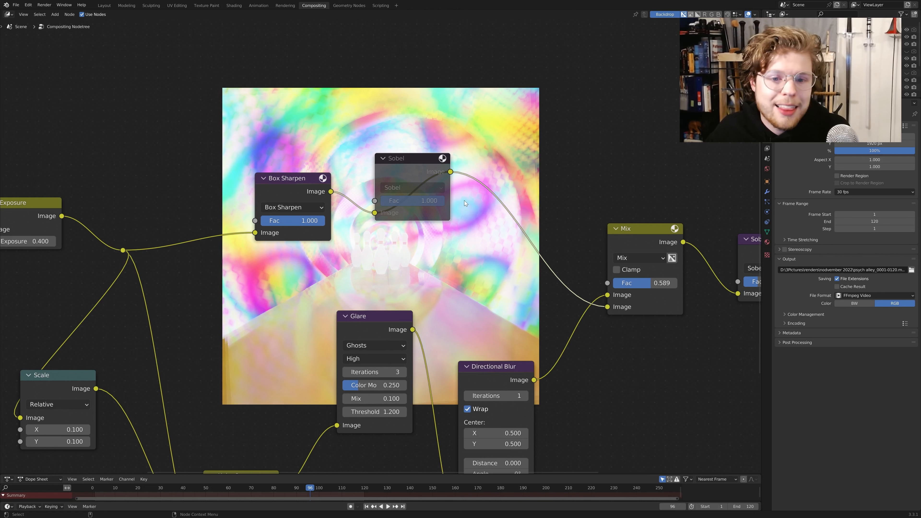
key("m")
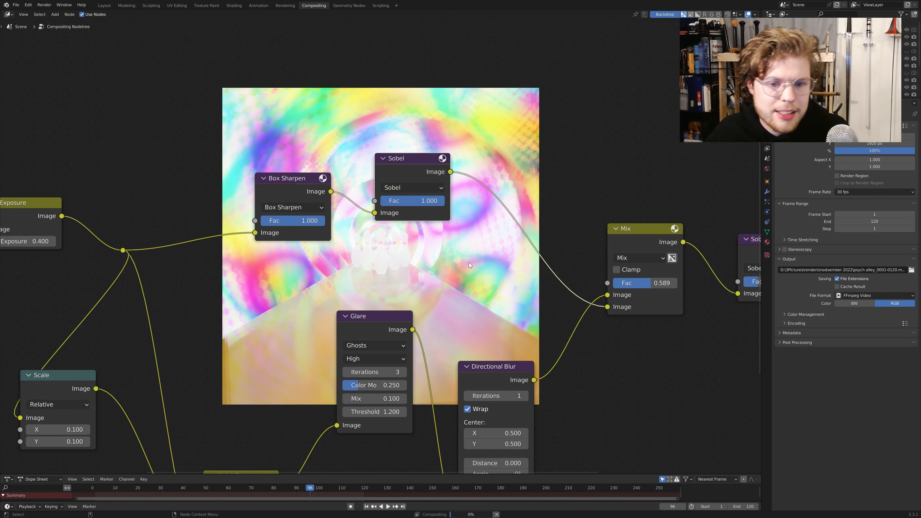
middle_click_drag(551, 307, 438, 238)
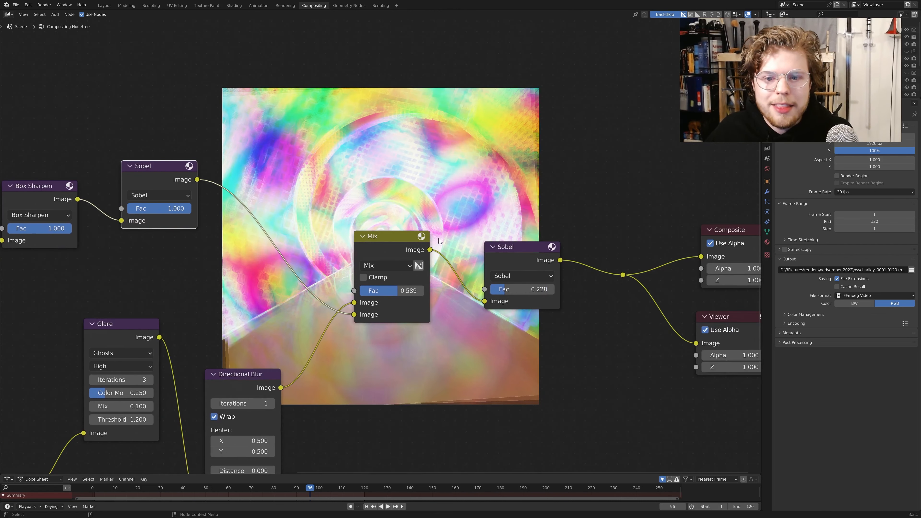
middle_click_drag(496, 254, 396, 283)
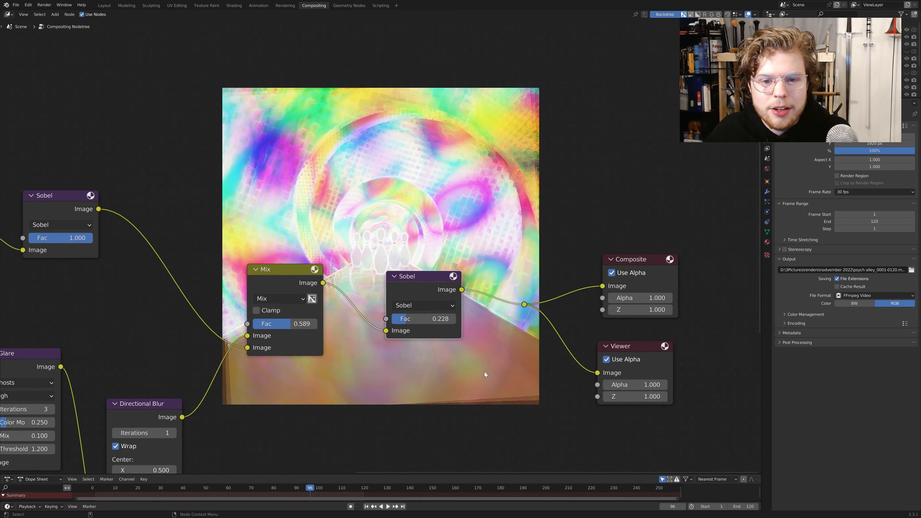
key("m")
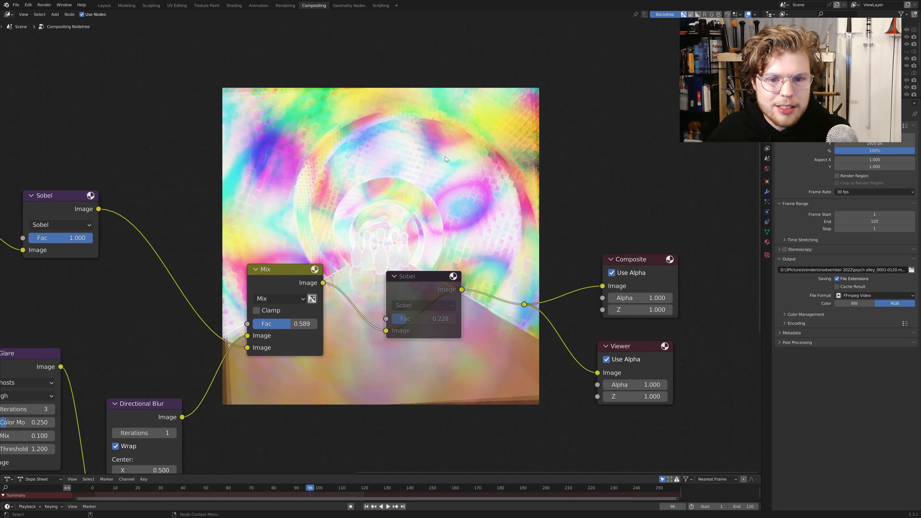
key("m")
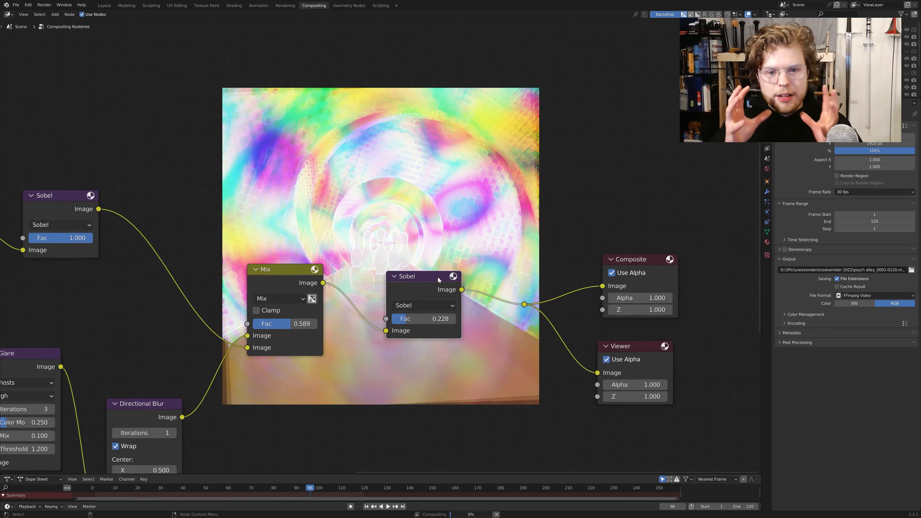
Step: Look over the complete compositing node tree from Render Layers to the Composite and Viewer outputs
middle_click_drag(548, 332, 499, 322)
scroll(523, 335, "down", 2)
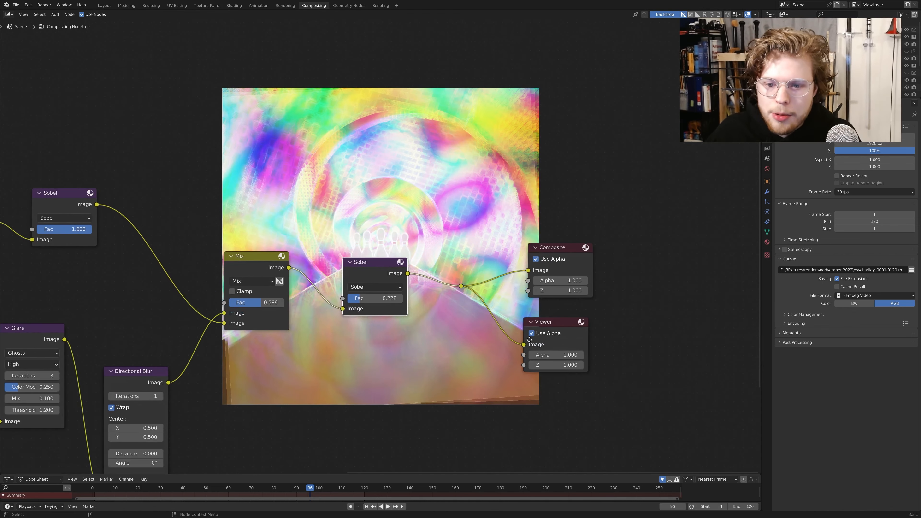
scroll(522, 341, "up", 4)
scroll(501, 343, "down", 14)
scroll(534, 350, "up", 3)
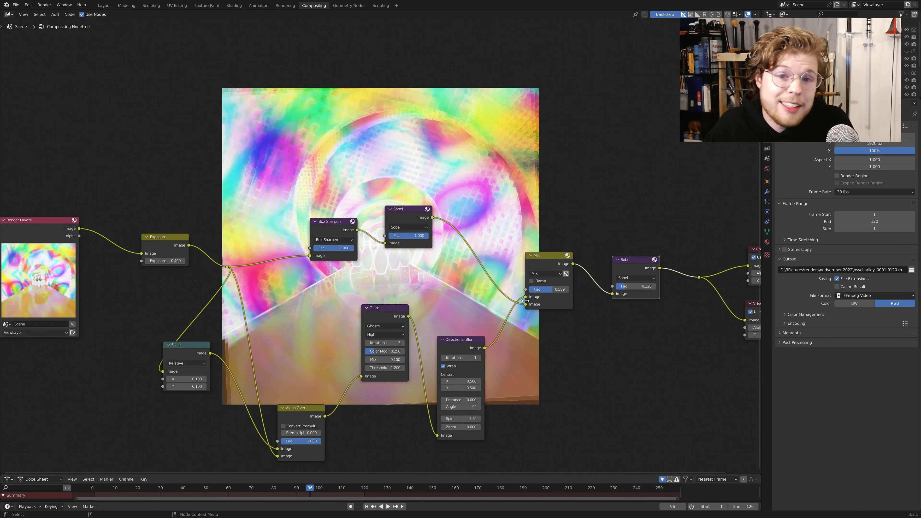
scroll(509, 224, "down", 2)
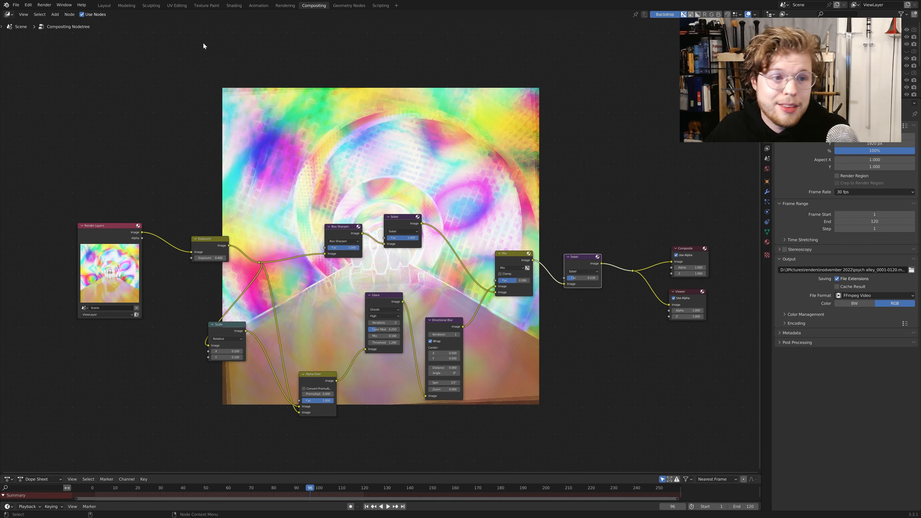
scroll(458, 279, "up", 1)
scroll(454, 280, "down", 1)
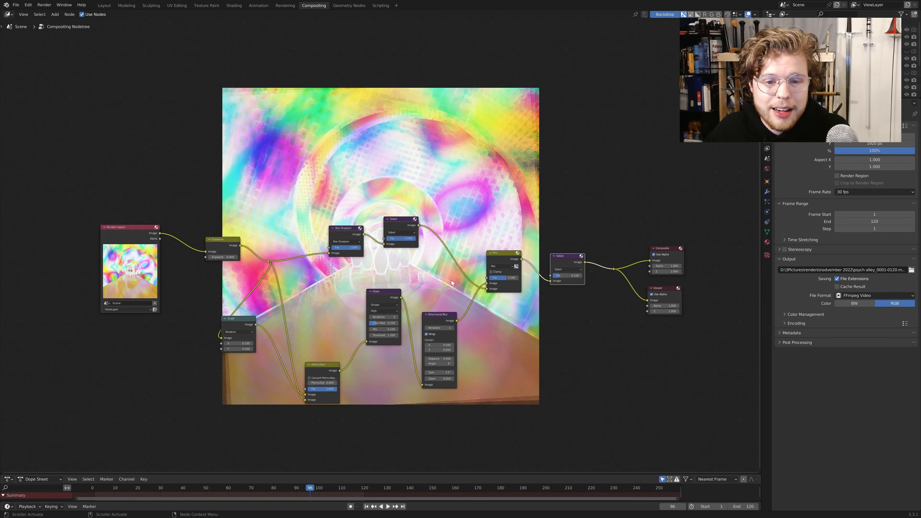
scroll(448, 277, "up", 2)
scroll(434, 268, "down", 2)
scroll(424, 264, "up", 1)
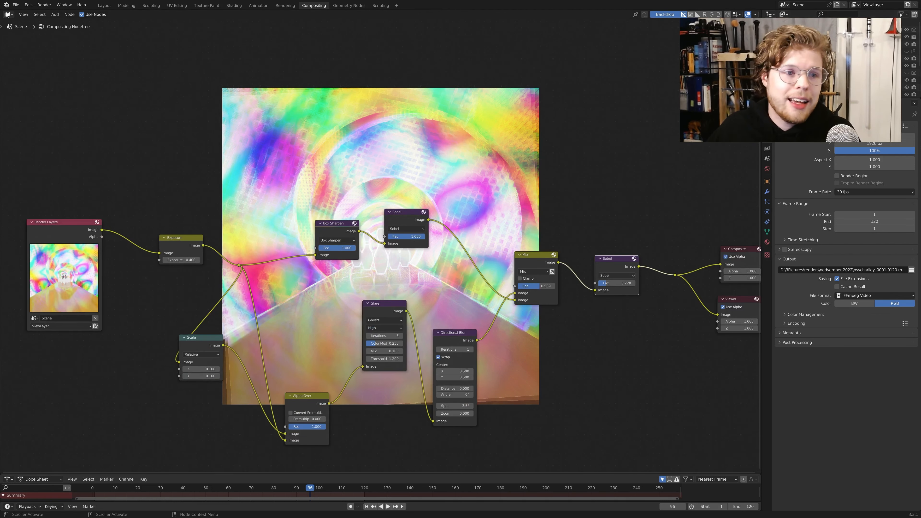
Step: Return to the Layout workspace and enlarge the 3D viewport to give the camera view more room above the node editors
left_click(104, 5)
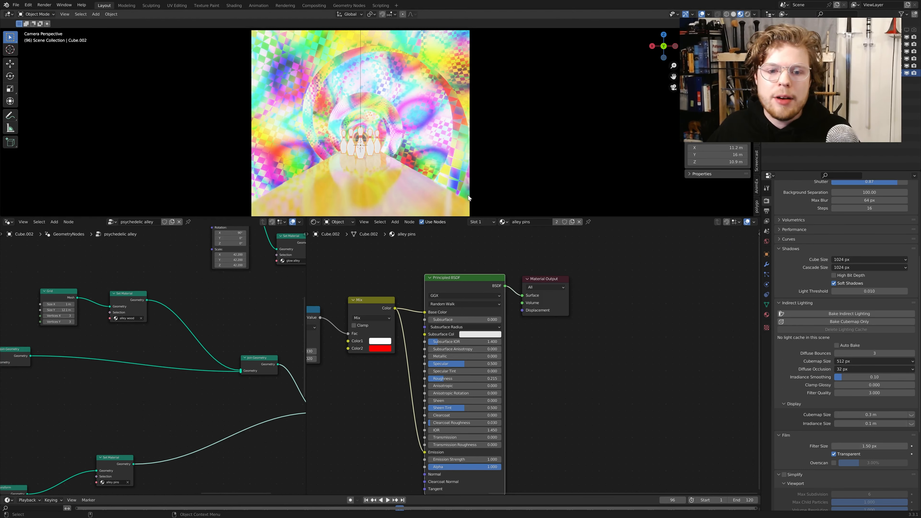
left_click_drag(491, 218, 487, 305)
scroll(460, 217, "up", 4)
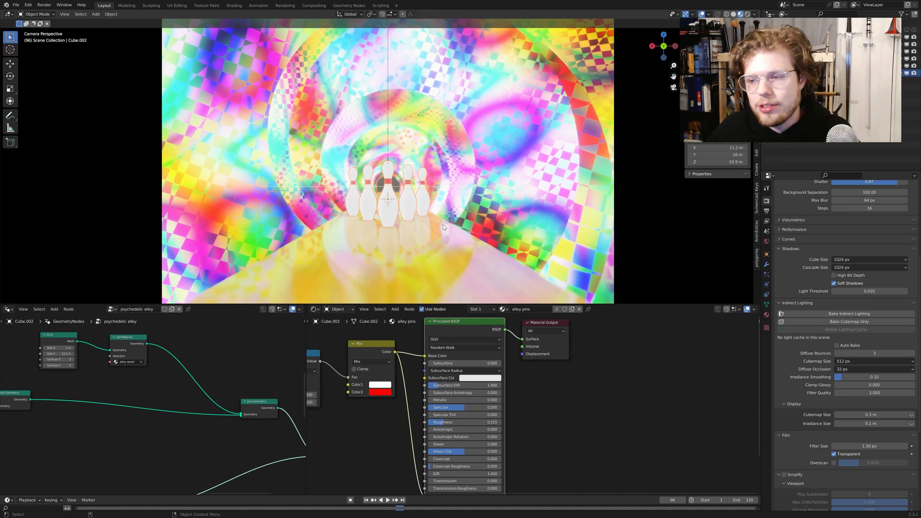
scroll(443, 224, "up", 2)
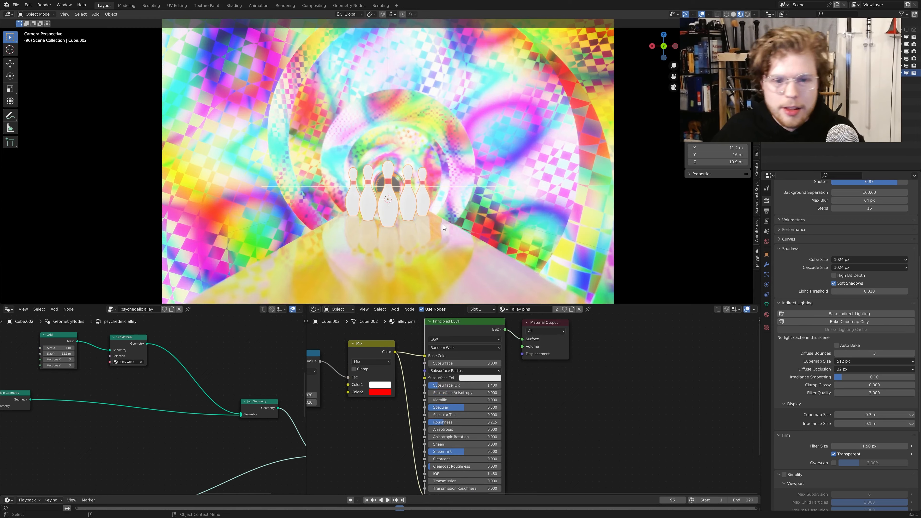
Step: Inspect the psychedelic tunnel, lane and pins from outside the camera view, including the large outer end of the spiral
middle_click_drag(481, 229, 370, 184)
scroll(419, 235, "down", 3)
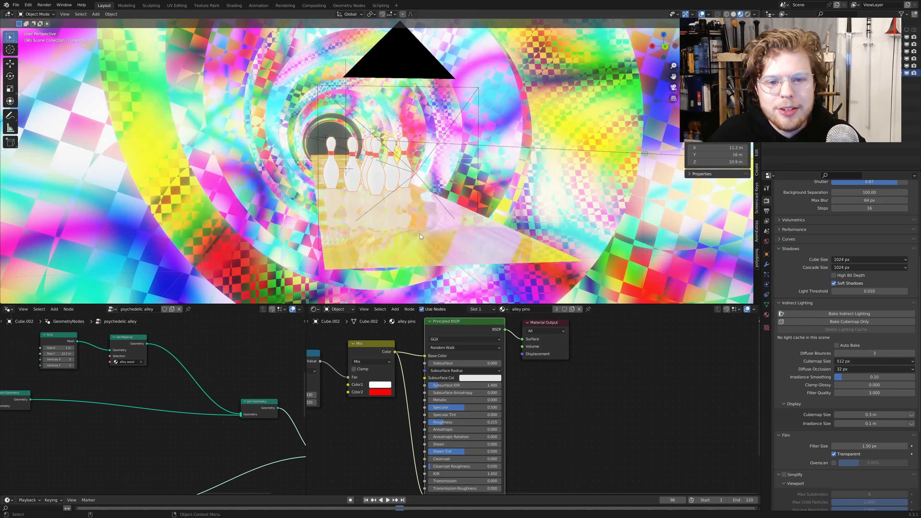
scroll(420, 234, "down", 6)
scroll(325, 205, "up", 4)
scroll(328, 217, "down", 5)
scroll(374, 206, "up", 3)
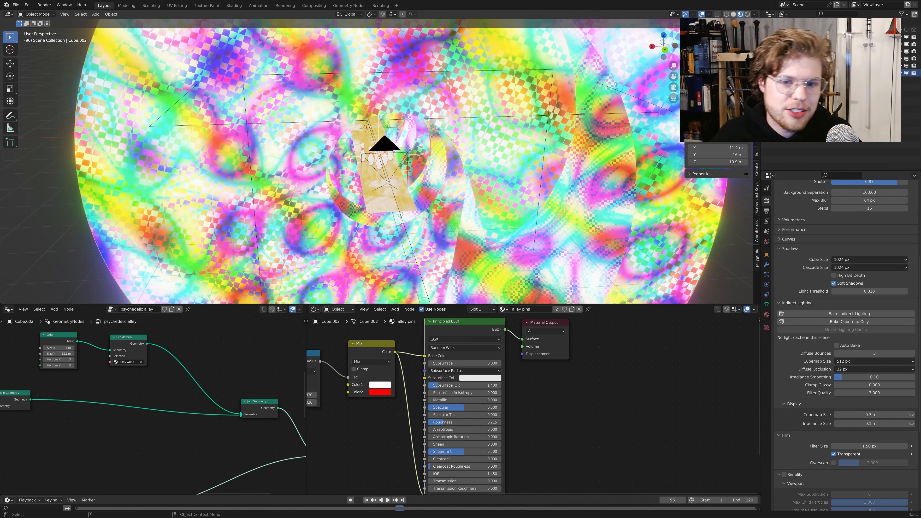
middle_click_drag(481, 145, 456, 159)
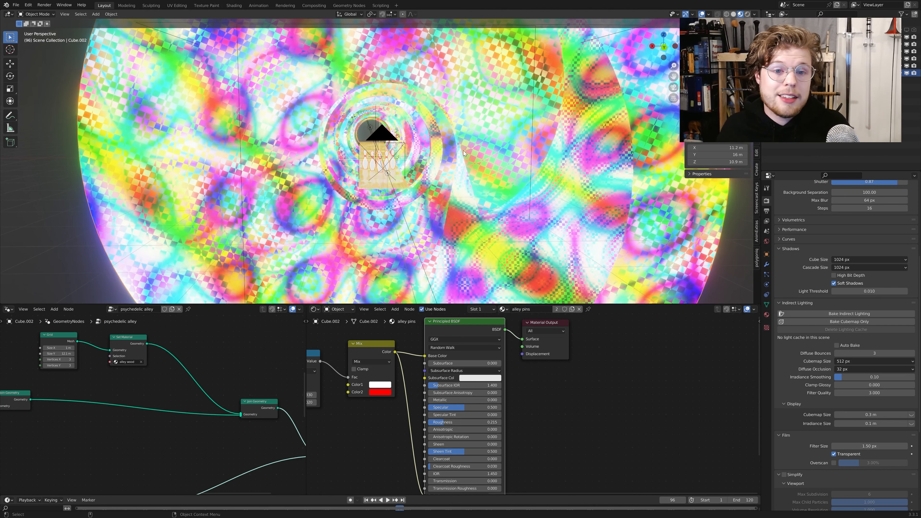